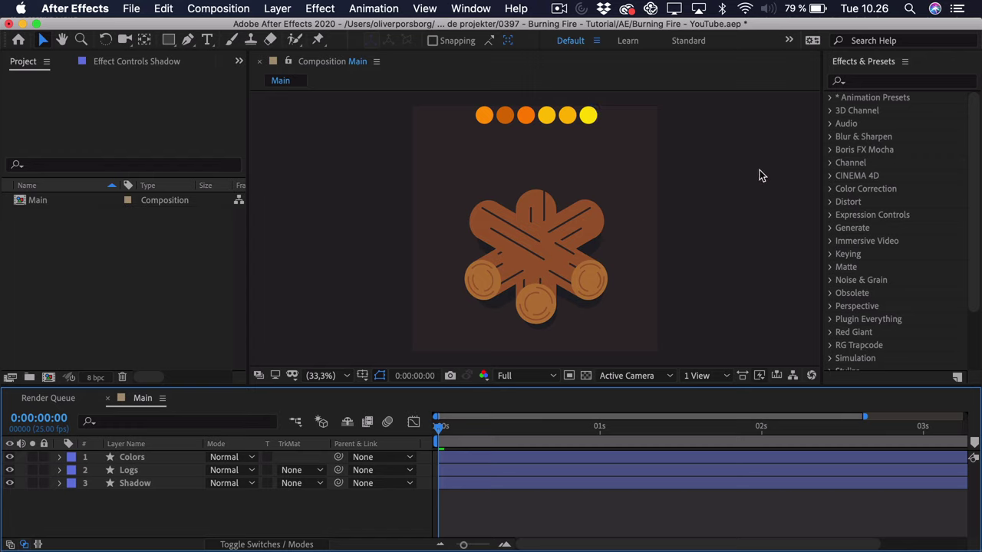
- Draw a closed orange triangle flame over the logs with the Pen tool
{"action": "left_click", "coordinate": [709, 168]}
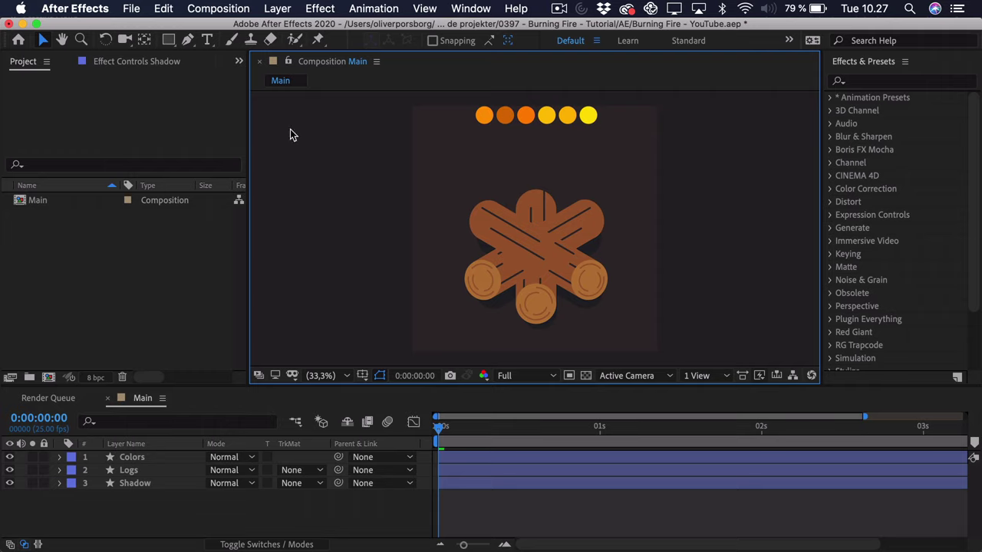
{"action": "left_click", "coordinate": [187, 41]}
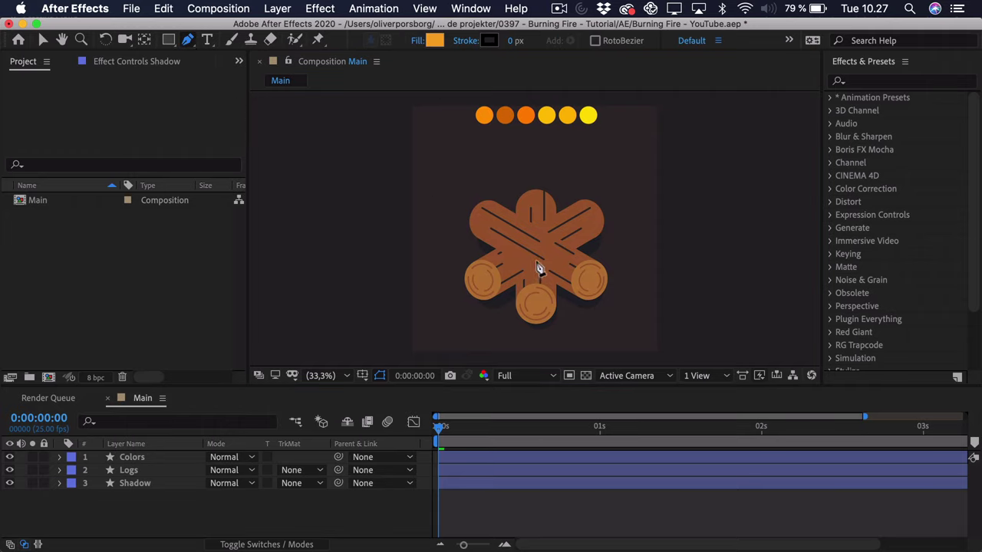
{"action": "key", "text": "F2"}
{"action": "left_click", "coordinate": [516, 251]}
{"action": "key", "text": "shift"}
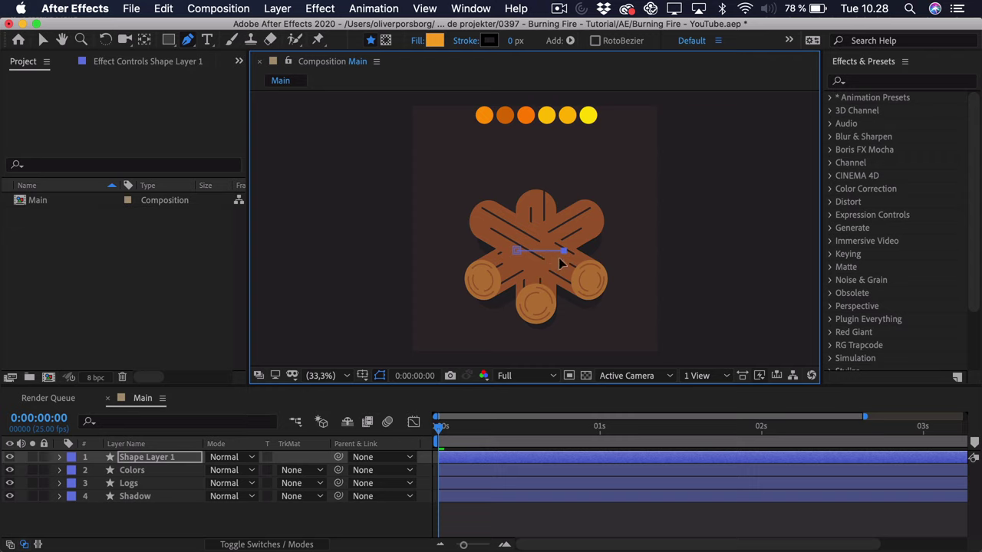
{"action": "left_click", "coordinate": [539, 156]}
{"action": "left_click", "coordinate": [520, 251]}
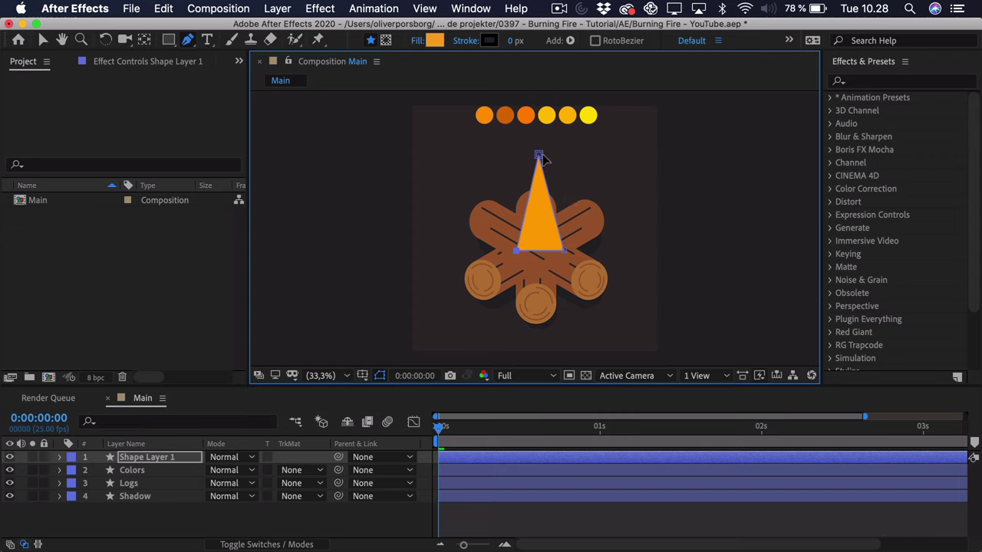
- Raise the triangle's tip, narrow its base, and move the flame slightly down
{"action": "key", "text": "v"}
{"action": "left_click_drag", "start_coordinate": [538, 154], "coordinate": [539, 147]}
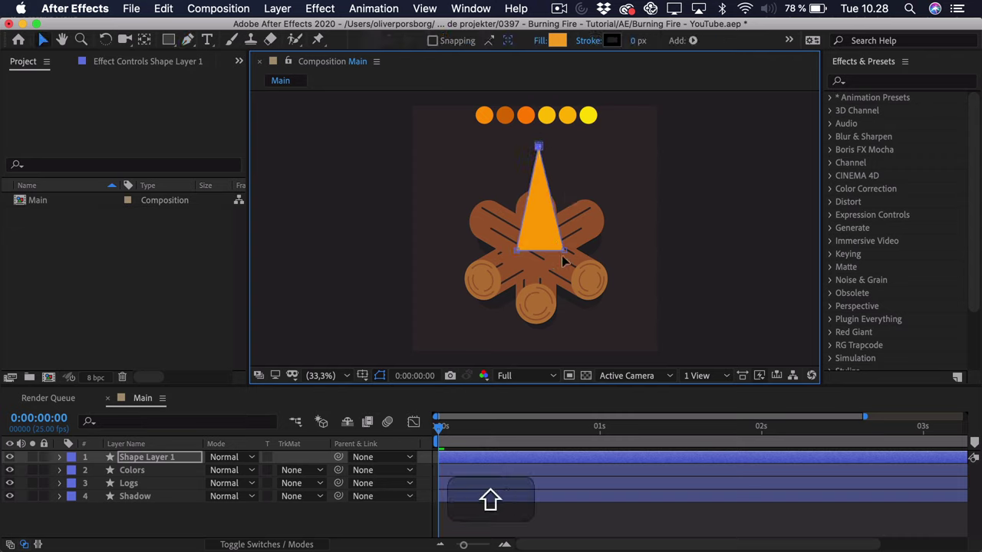
{"action": "left_click_drag", "start_coordinate": [565, 253], "coordinate": [562, 256]}
{"action": "key", "text": "shift"}
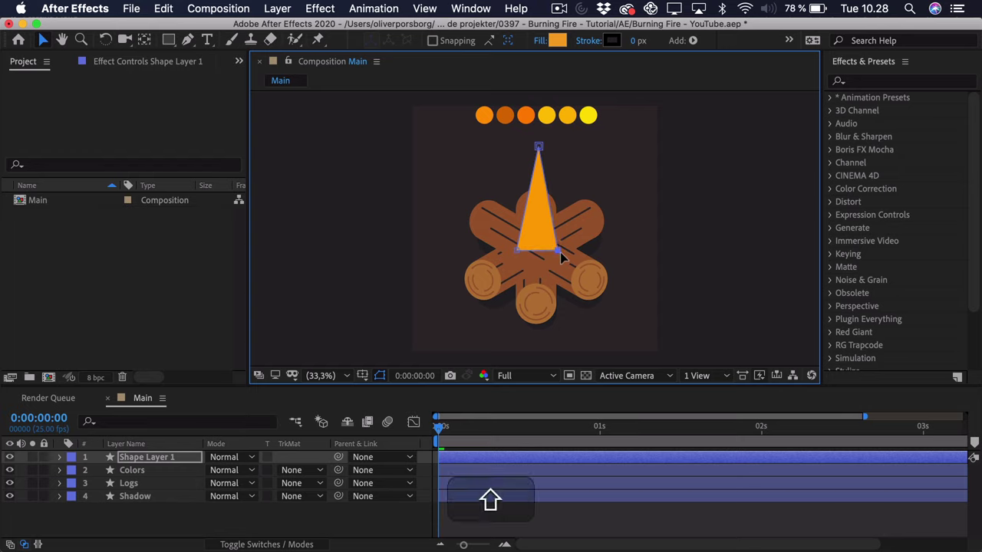
{"action": "key", "text": "shift+v"}
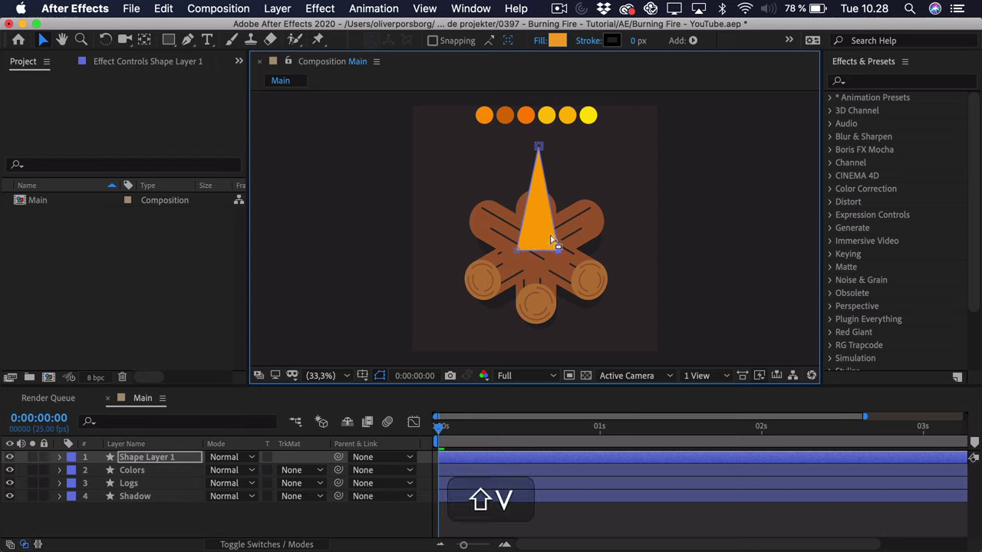
{"action": "left_click", "coordinate": [161, 461]}
{"action": "left_click_drag", "start_coordinate": [542, 220], "coordinate": [535, 224]}
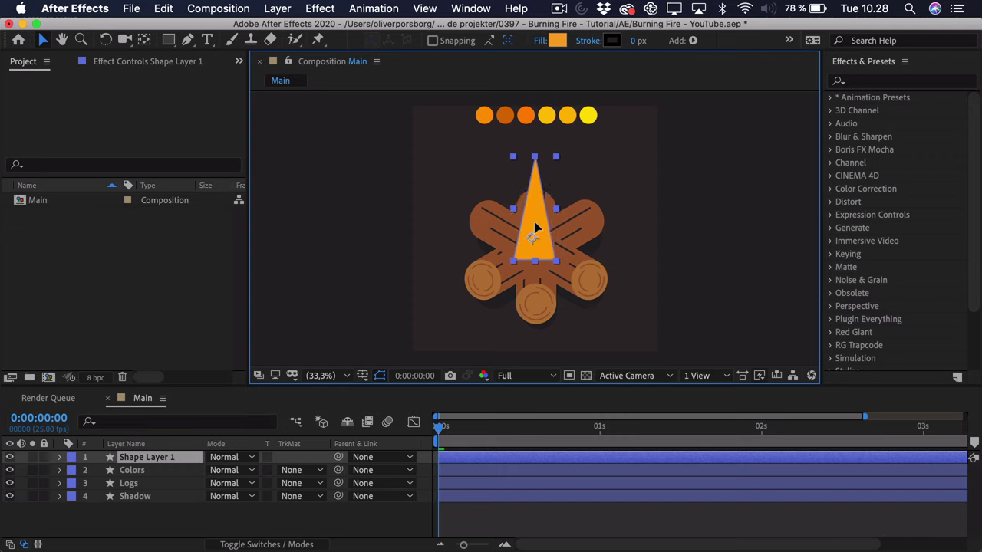
- Hide the Colors, Logs and Shadow layers and nudge the flame right to centre it
{"action": "left_click", "coordinate": [479, 511]}
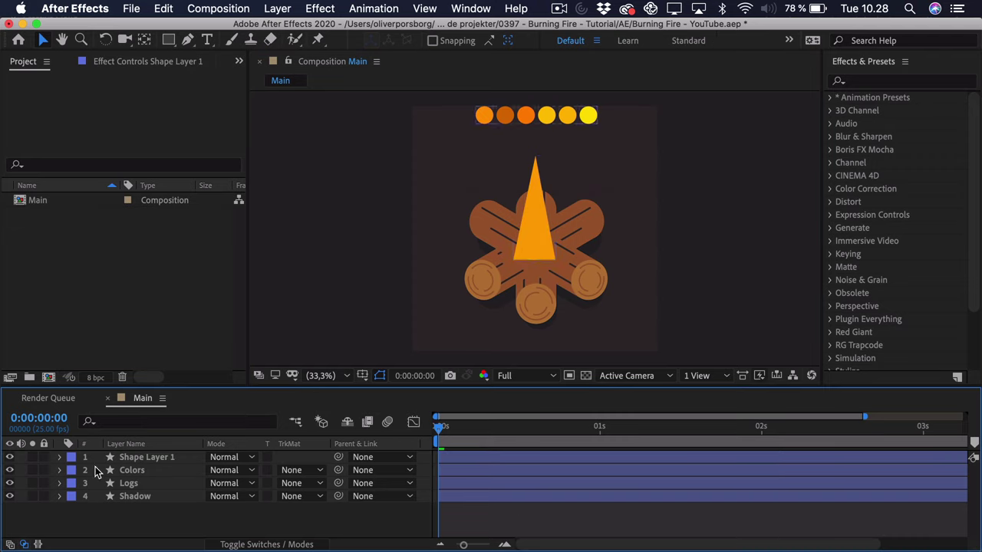
{"action": "left_click_drag", "start_coordinate": [10, 471], "coordinate": [10, 497]}
{"action": "left_click", "coordinate": [175, 457]}
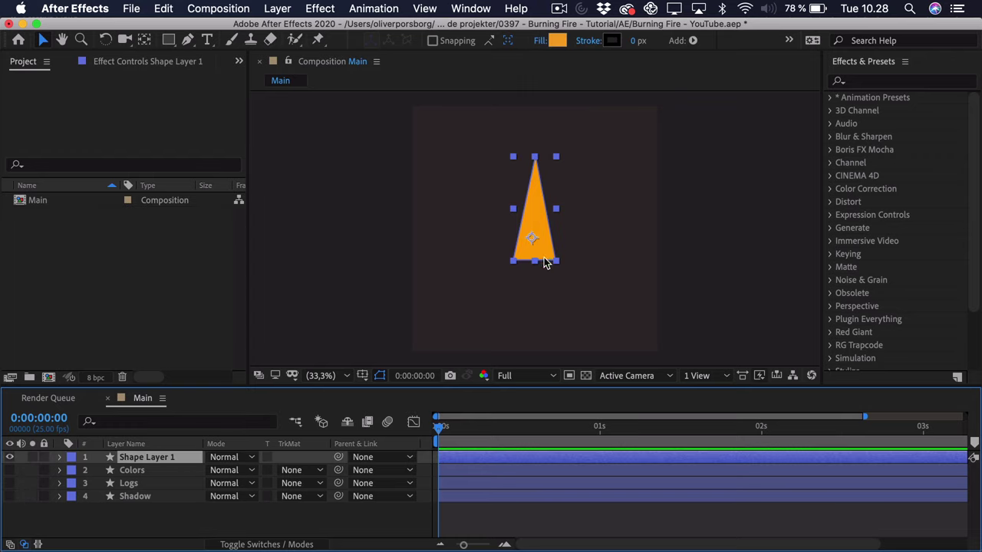
{"action": "key", "text": "v"}
{"action": "left_click_drag", "start_coordinate": [537, 248], "coordinate": [541, 249]}
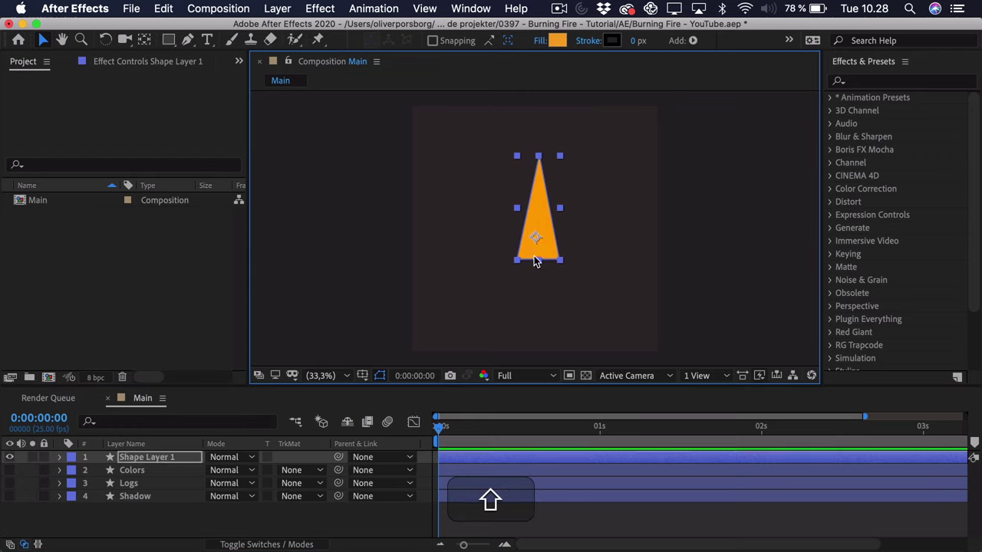
- Launch the Create Nulls From Paths.jsx script from the Window menu
{"action": "left_click", "coordinate": [470, 8]}
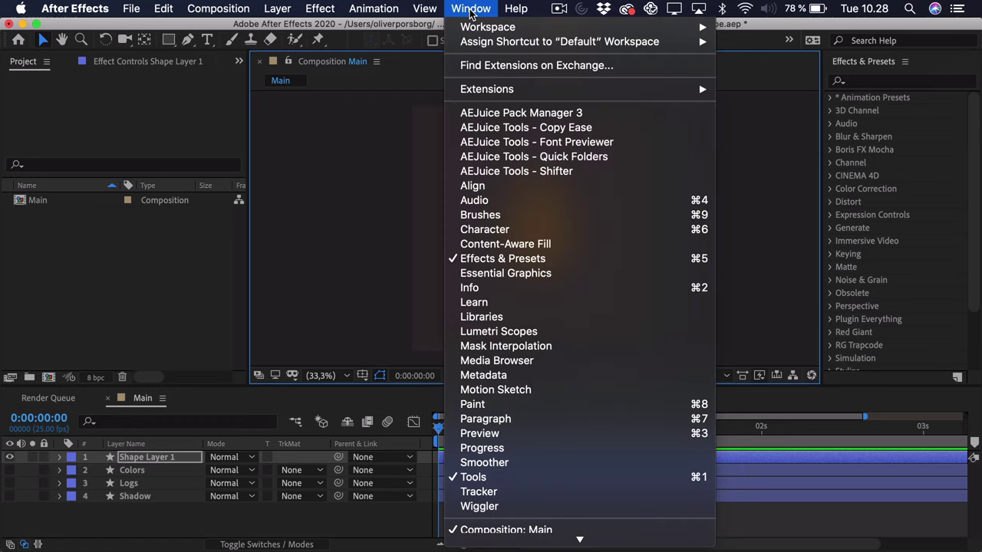
{"action": "scroll", "coordinate": [557, 357], "scroll_direction": "down", "scroll_amount": 5}
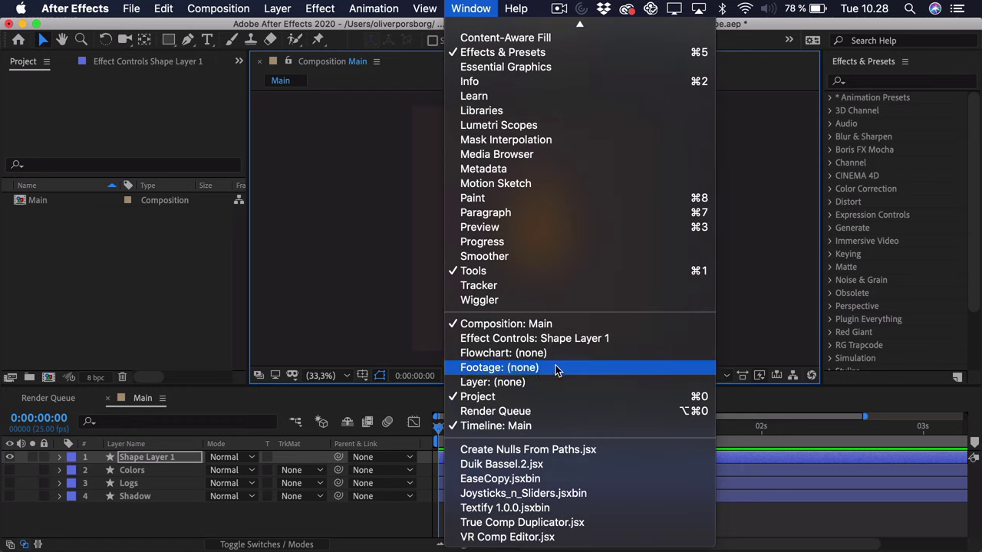
{"action": "left_click", "coordinate": [506, 452]}
{"action": "left_click_drag", "start_coordinate": [223, 67], "coordinate": [222, 94]}
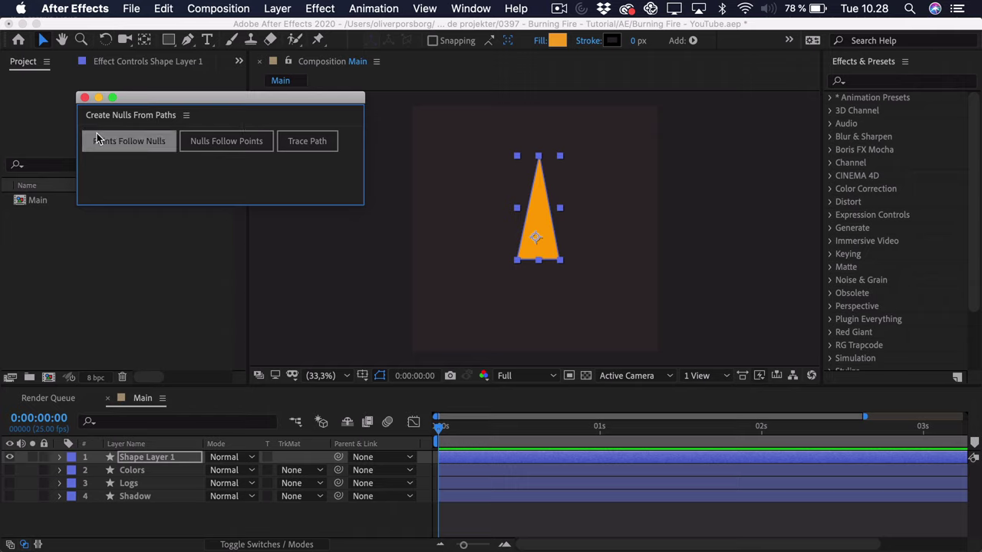
- Expand Shape Layer 1 > Contents > Shape 1 > Path 1 and select its Path property
{"action": "left_click", "coordinate": [60, 457]}
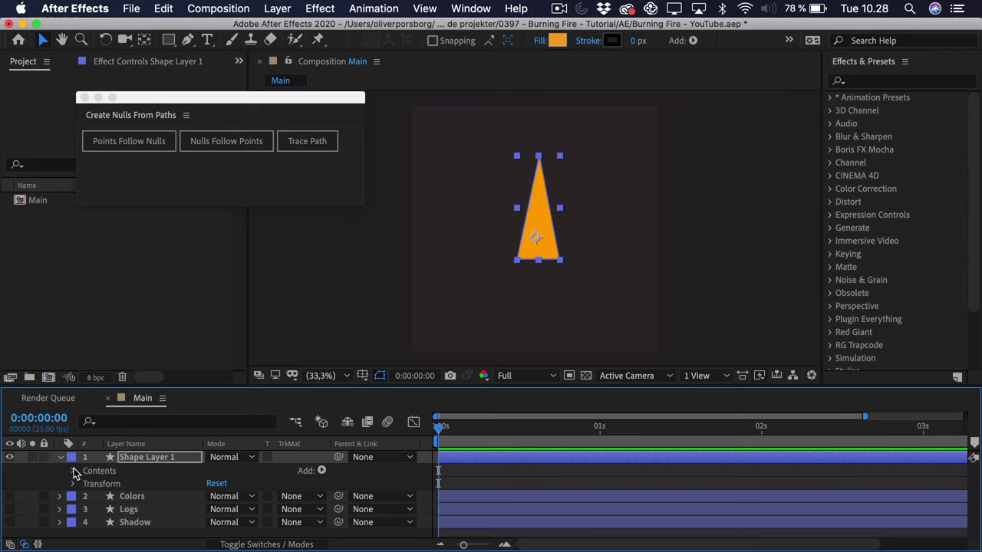
{"action": "left_click", "coordinate": [74, 471]}
{"action": "left_click", "coordinate": [85, 484]}
{"action": "left_click", "coordinate": [123, 494]}
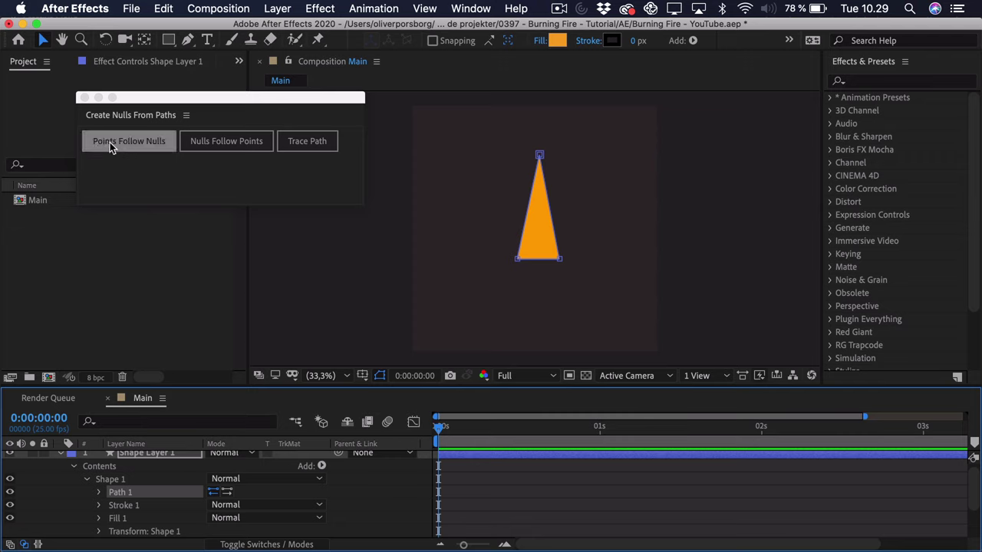
{"action": "left_click", "coordinate": [99, 492]}
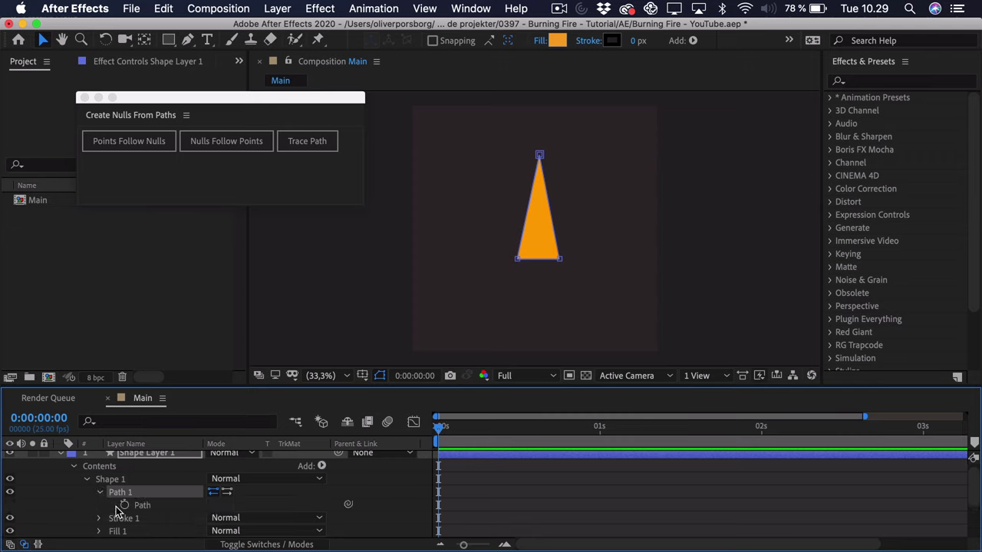
{"action": "left_click", "coordinate": [143, 507]}
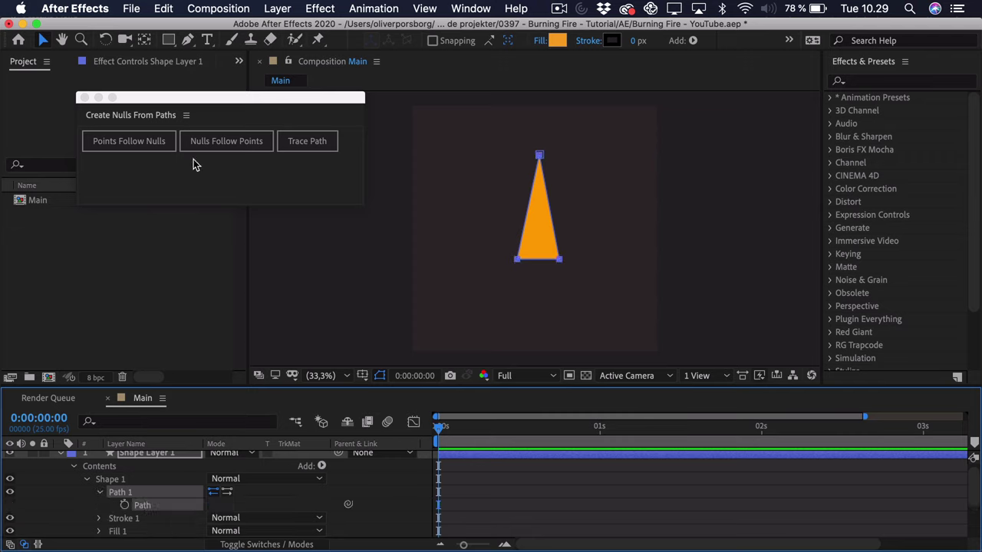
- Create corner nulls with Points Follow Nulls, test-drag the tip null, then undo
{"action": "left_click", "coordinate": [116, 145]}
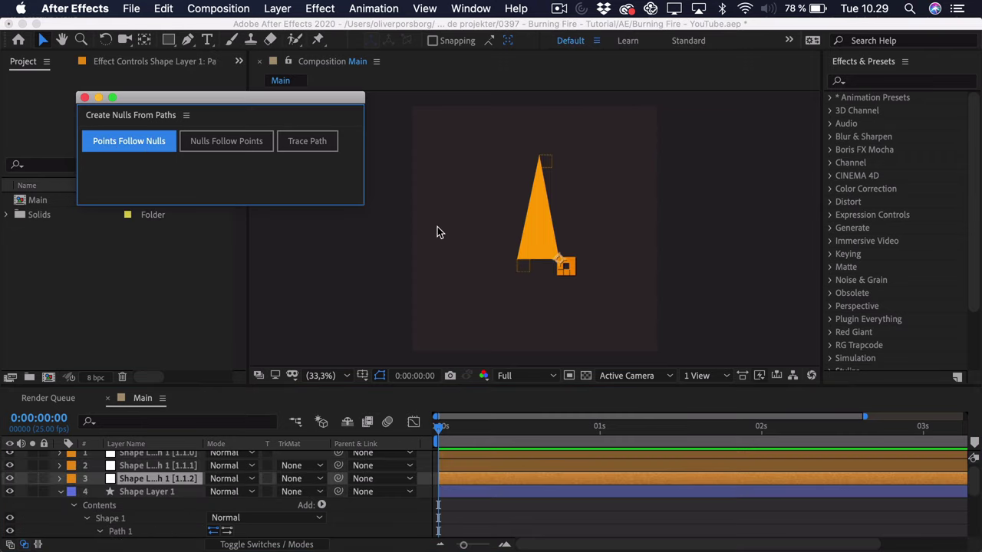
{"action": "left_click", "coordinate": [477, 534]}
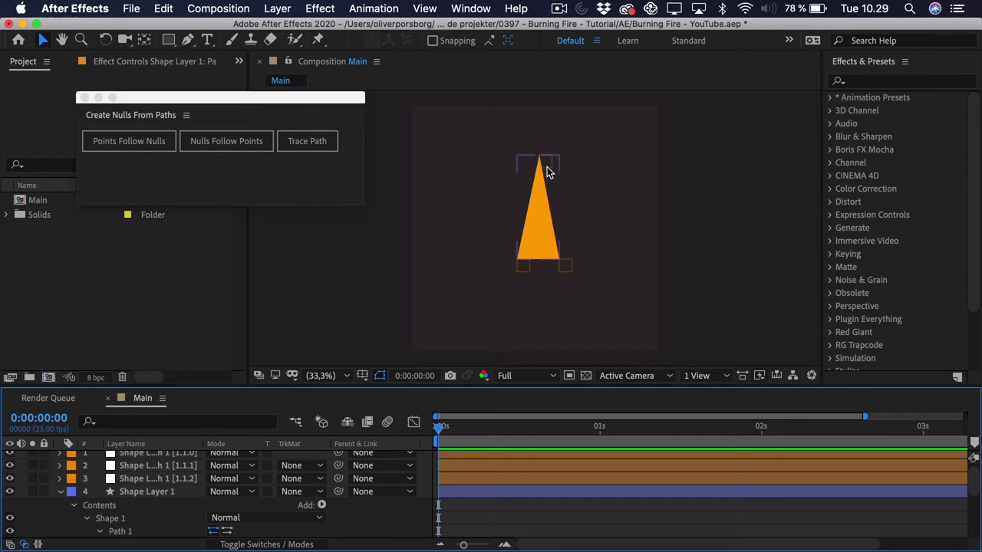
{"action": "left_click", "coordinate": [547, 164]}
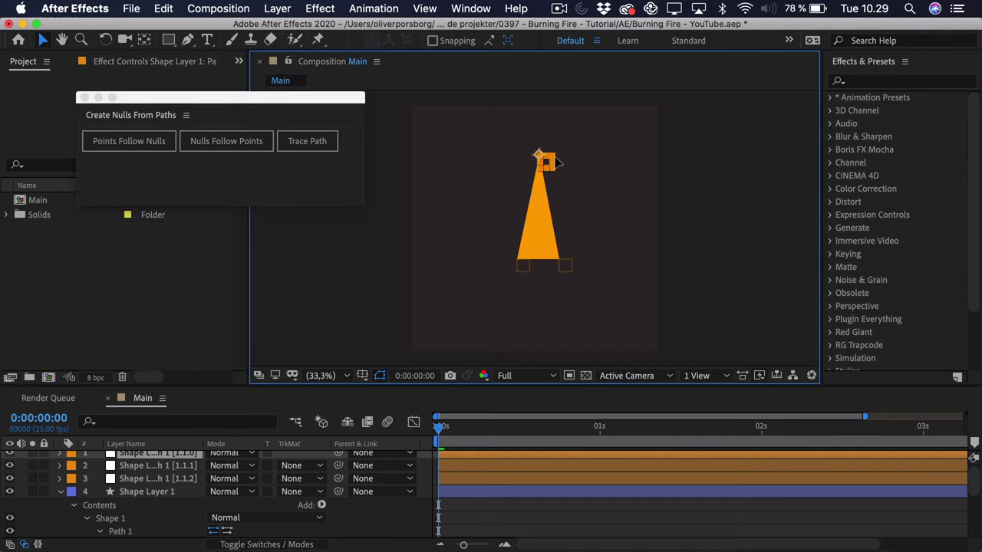
{"action": "left_click_drag", "start_coordinate": [547, 164], "coordinate": [576, 172]}
{"action": "key", "text": "super+z"}
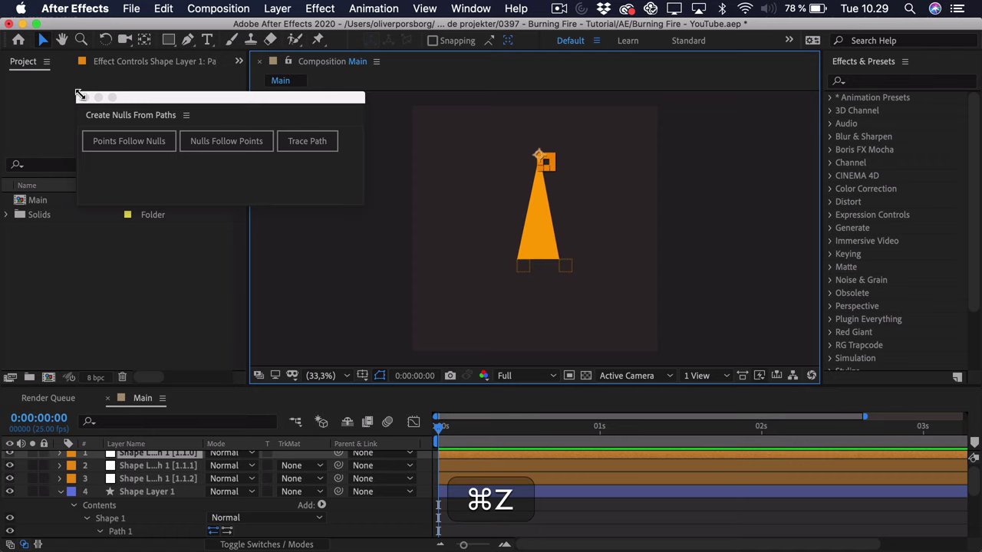
- Close the script panel, collapse Shape Layer 1, and select the tip and bottom-left nulls
{"action": "left_click", "coordinate": [85, 98]}
{"action": "left_click", "coordinate": [62, 494]}
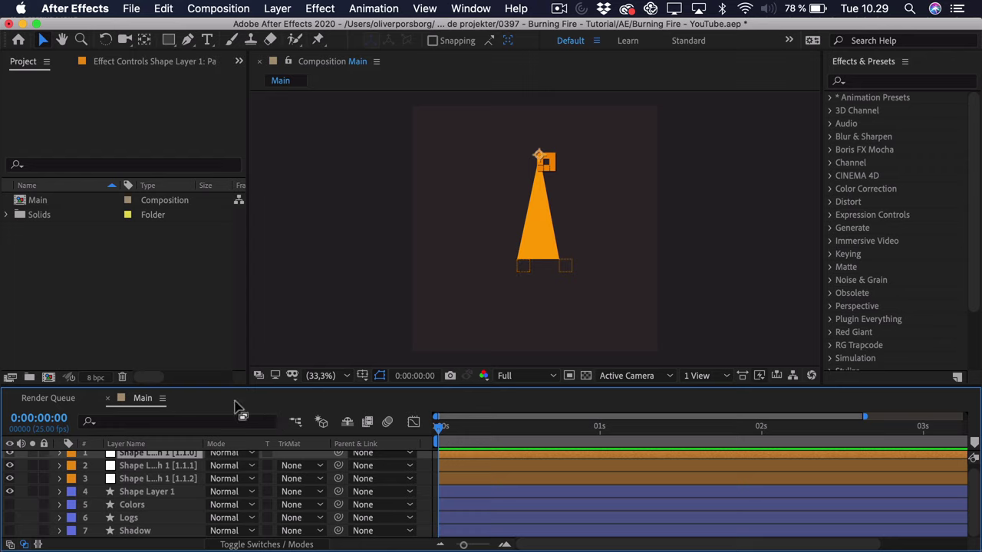
{"action": "left_click", "coordinate": [165, 459]}
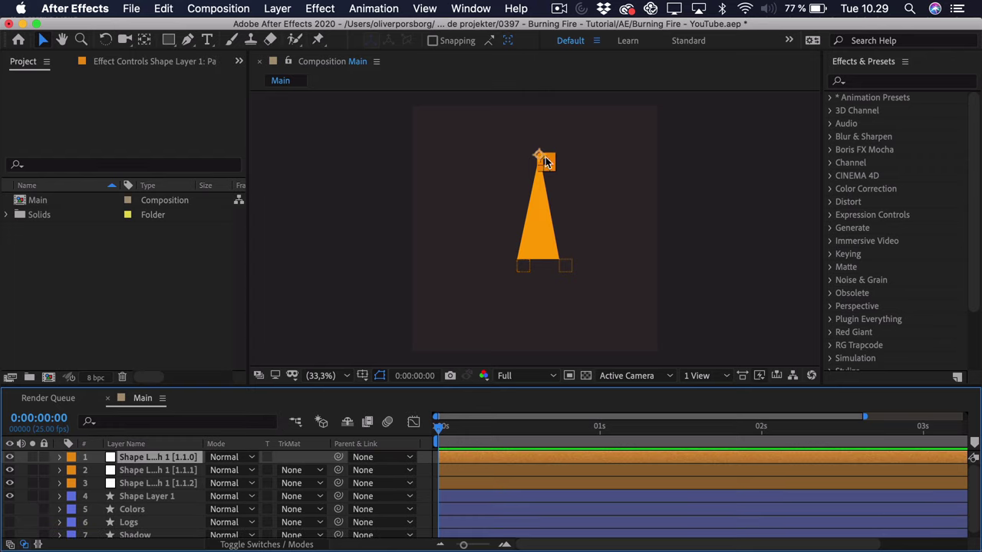
{"action": "left_click", "coordinate": [527, 273]}
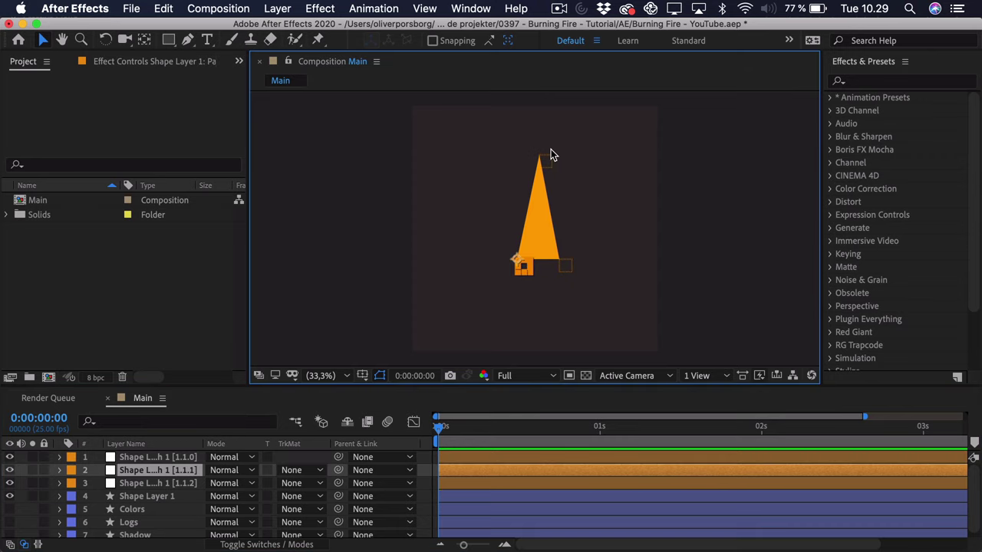
- Split the tip null's Position into separate X 996,0 and Y 384,0 dimensions
{"action": "left_click", "coordinate": [153, 459]}
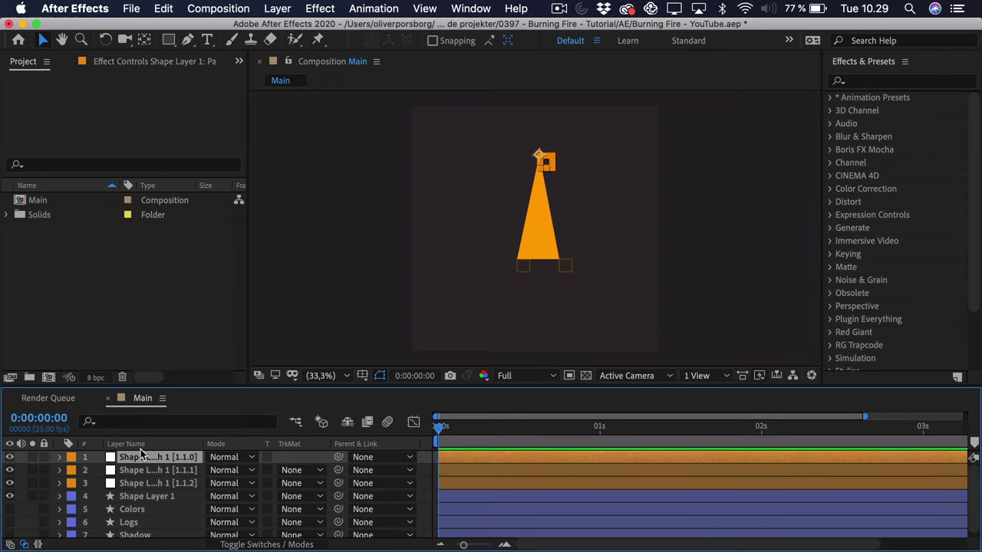
{"action": "key", "text": "p"}
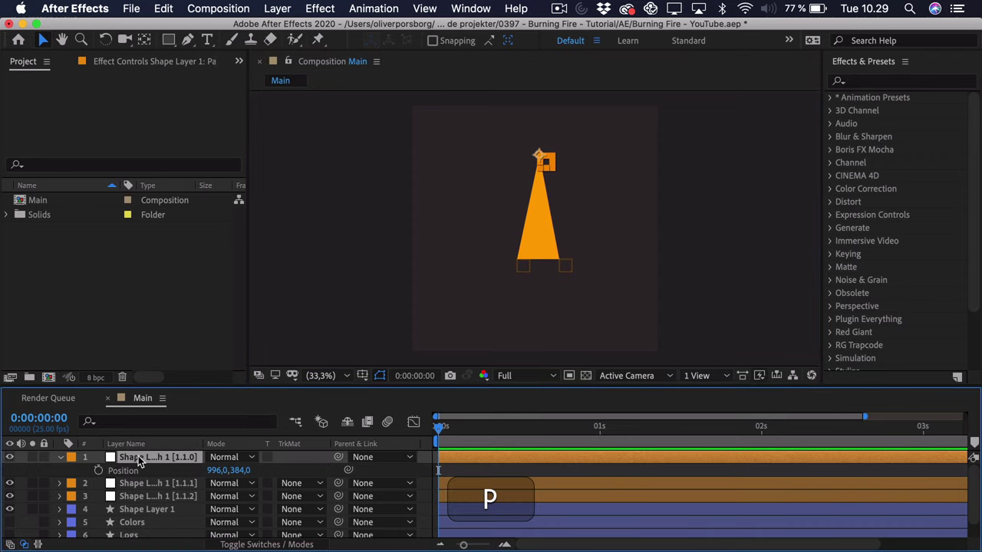
{"action": "right_click", "coordinate": [124, 471]}
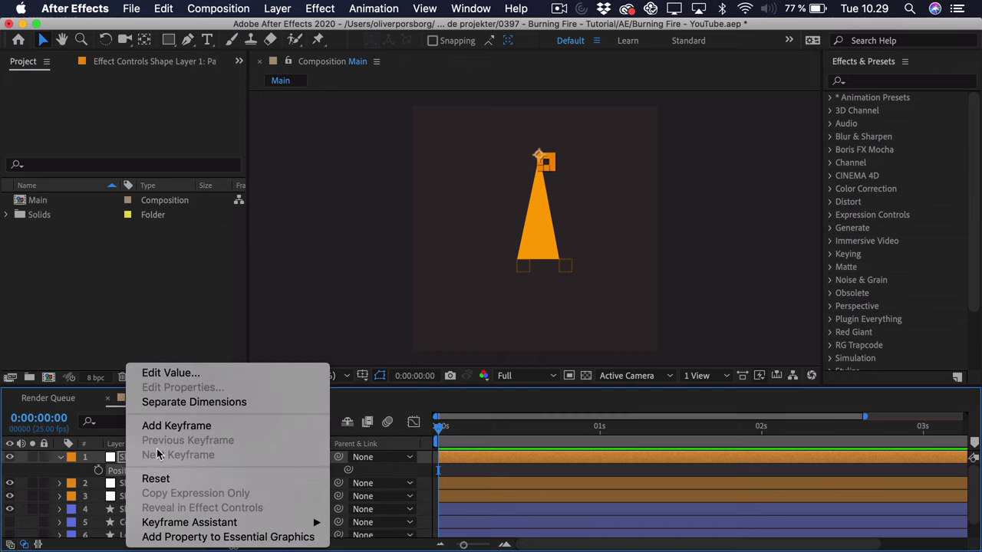
{"action": "left_click", "coordinate": [193, 402]}
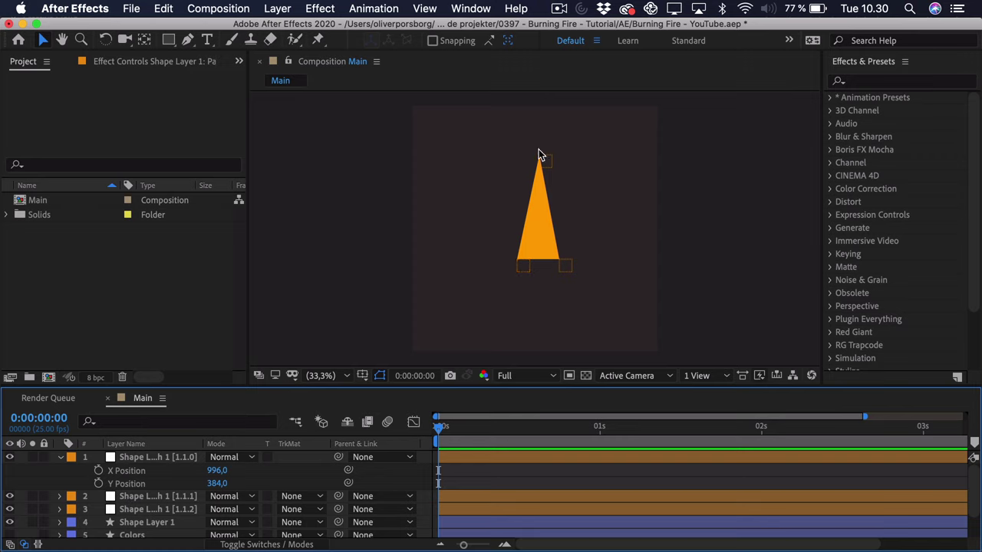
{"action": "left_click", "coordinate": [536, 178]}
{"action": "left_click_drag", "start_coordinate": [521, 158], "coordinate": [557, 177]}
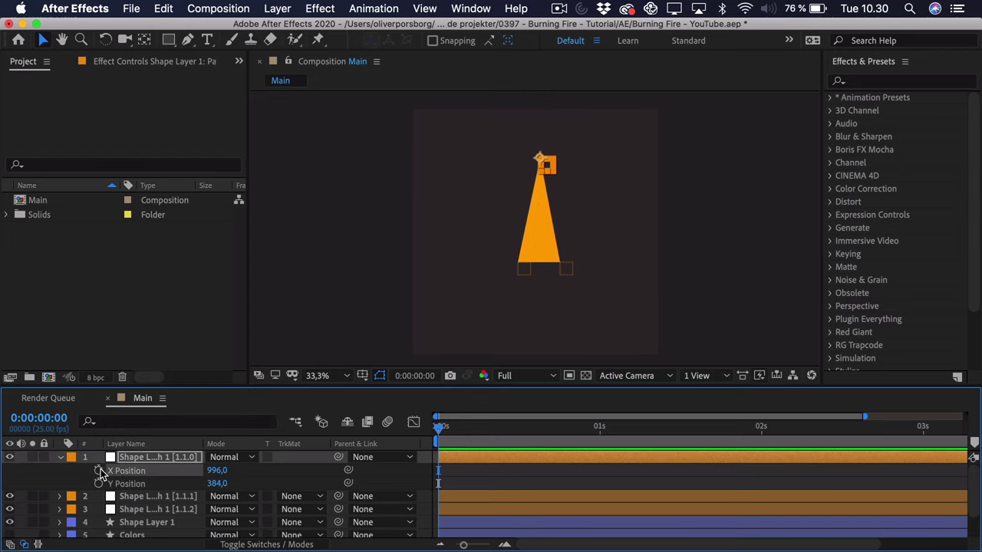
- Replace the X Position expression with wiggle(4,40) and preview the motion
{"action": "left_click", "coordinate": [100, 472], "text": "alt"}
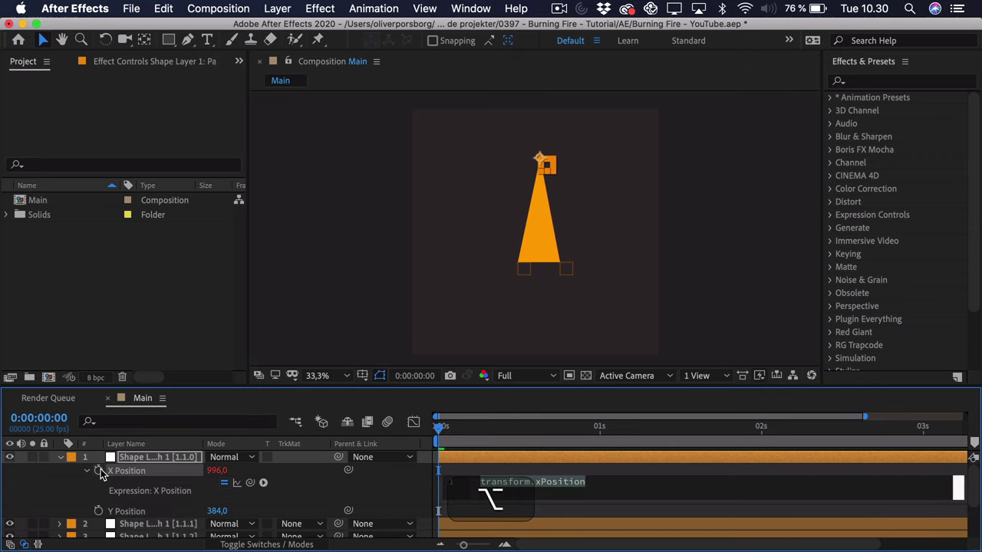
{"action": "left_click", "coordinate": [593, 482]}
{"action": "triple_click", "coordinate": [564, 481]}
{"action": "key", "text": "BackSpace"}
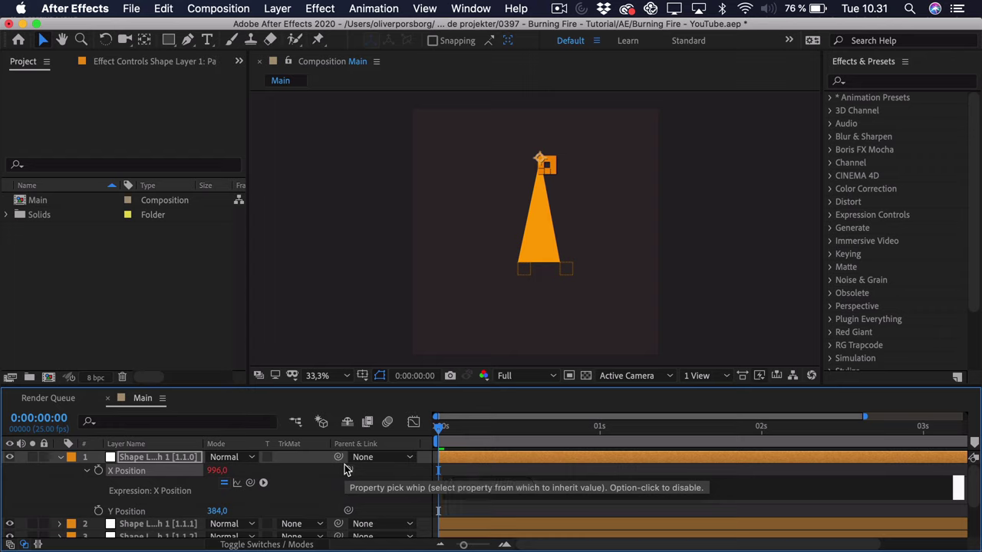
{"action": "type", "text": "wiggle"}
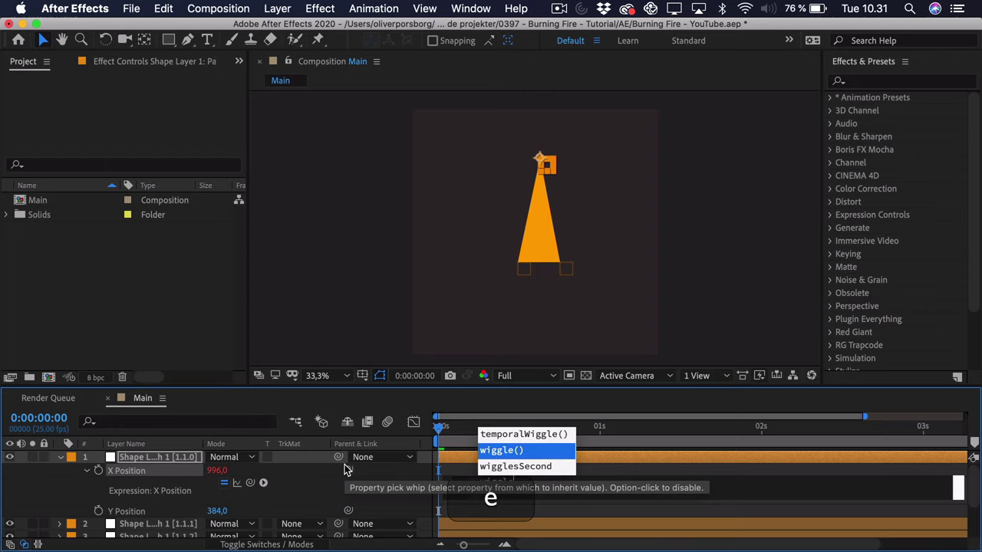
{"action": "key", "text": "Return"}
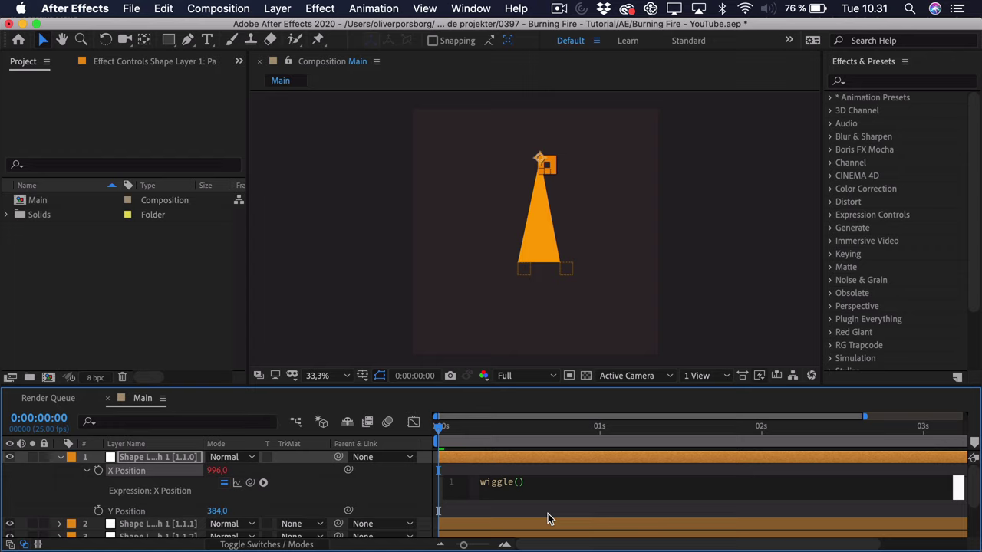
{"action": "type", "text": "4,"}
{"action": "type", "text": "40"}
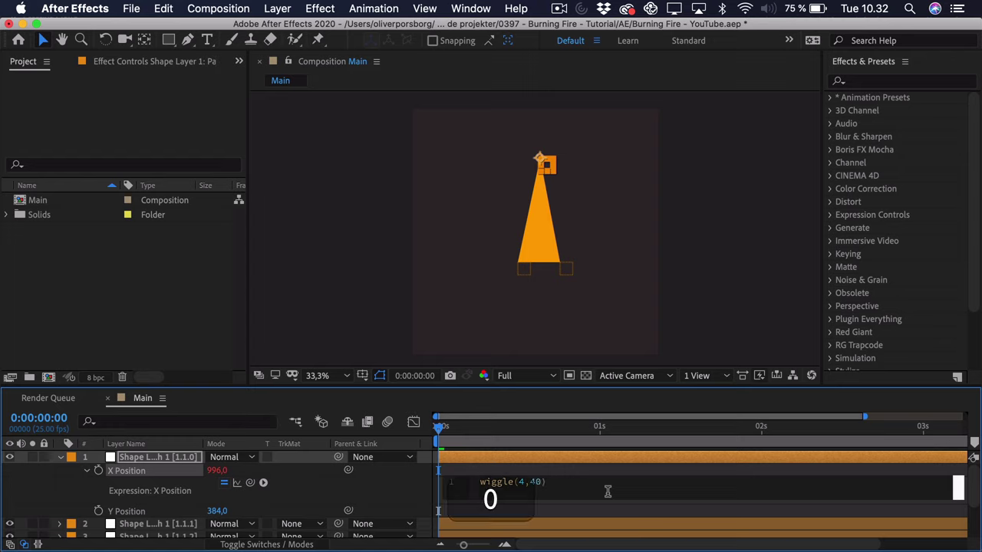
{"action": "left_click", "coordinate": [594, 468]}
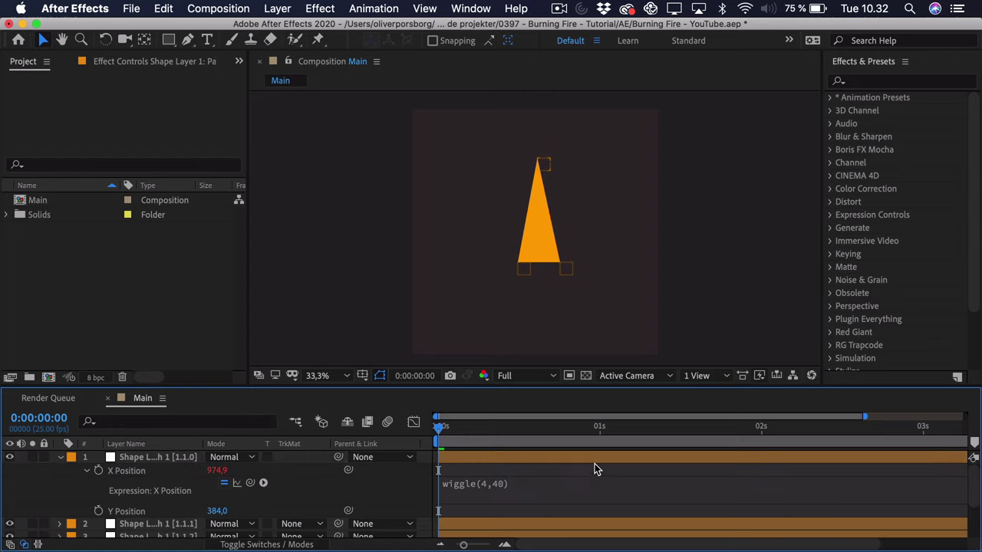
{"action": "key", "text": "space"}
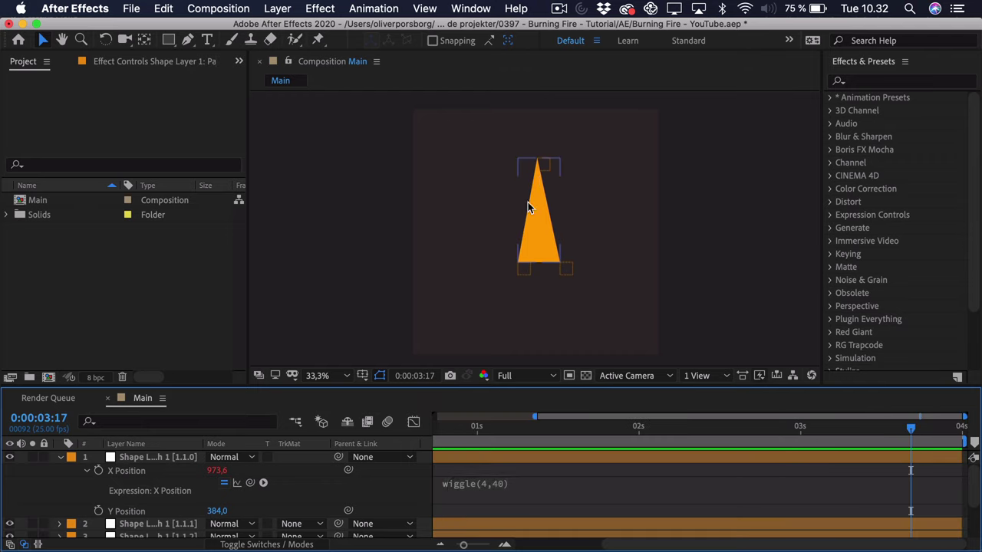
{"action": "key", "text": "space"}
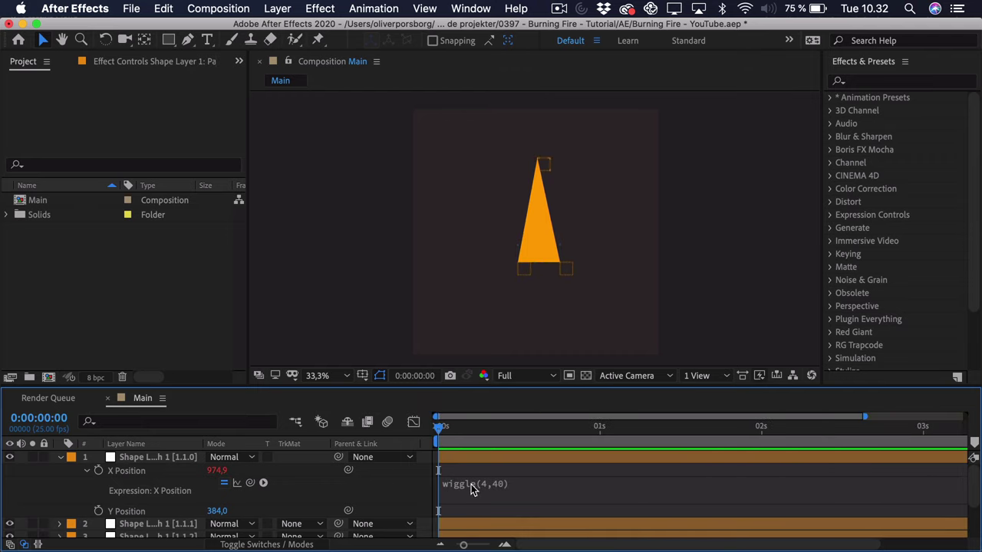
- Copy the expression onto Y Position, change it to wiggle(4,140), and preview
{"action": "left_click", "coordinate": [472, 491]}
{"action": "key", "text": "super+c"}
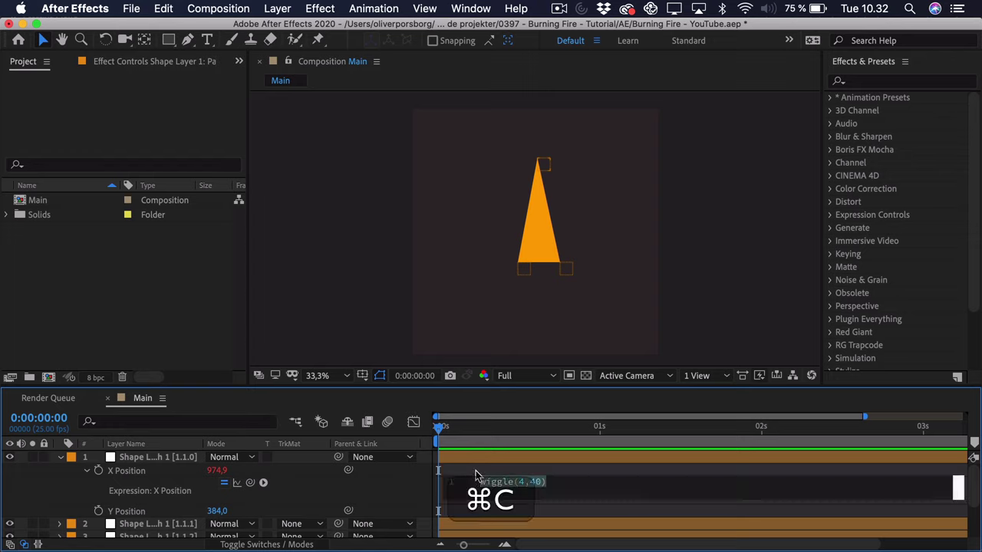
{"action": "left_click", "coordinate": [475, 474]}
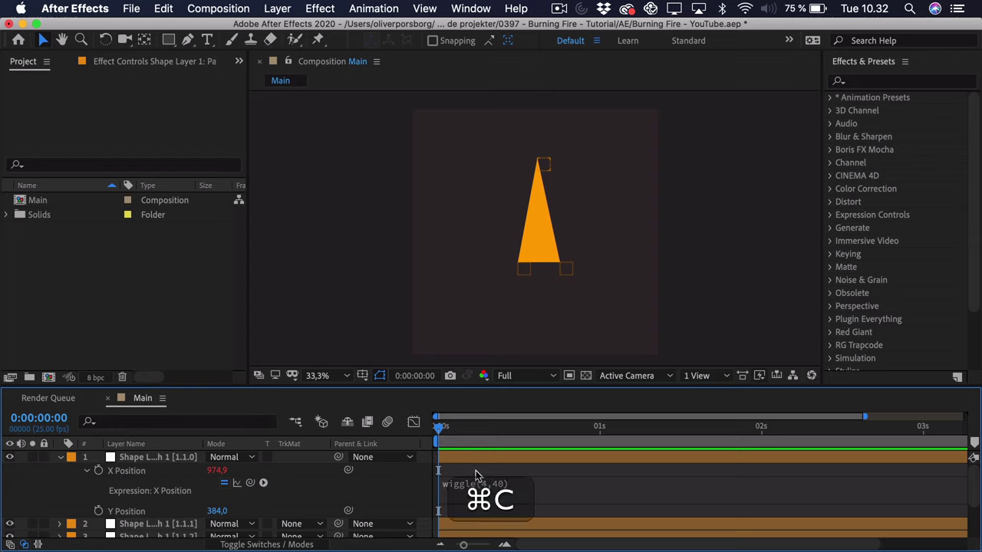
{"action": "left_click", "coordinate": [98, 511], "text": "alt"}
{"action": "key", "text": "super+v"}
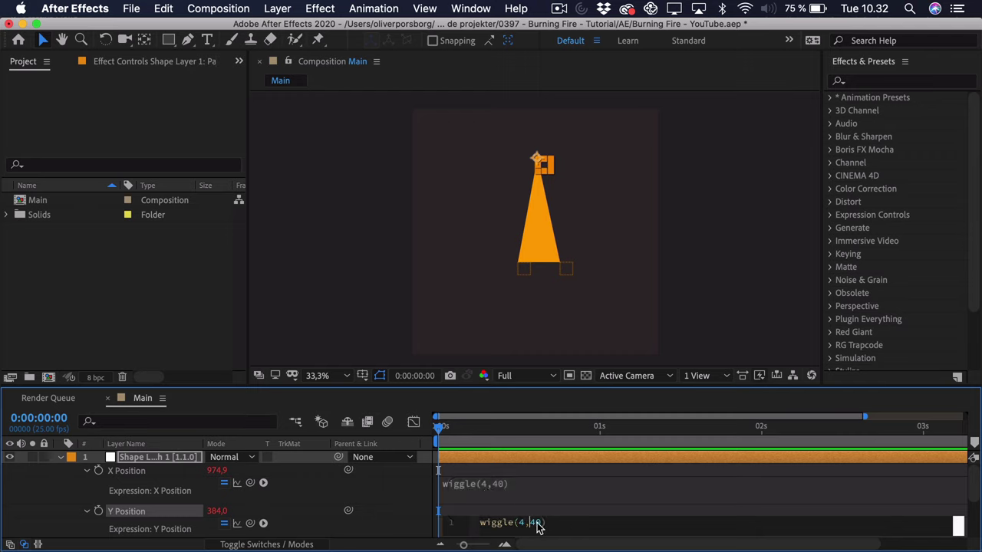
{"action": "type", "text": "1"}
{"action": "left_click", "coordinate": [521, 474]}
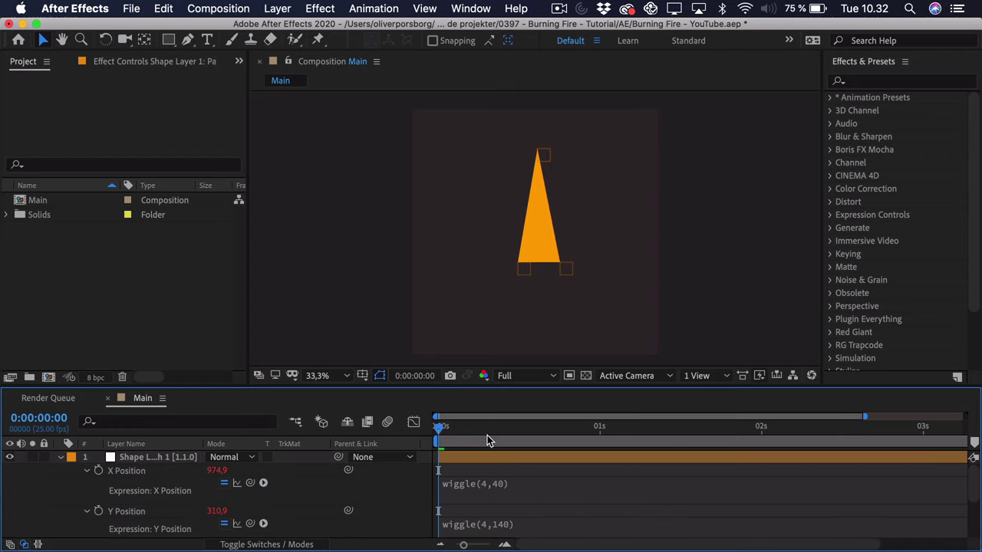
{"action": "key", "text": "space"}
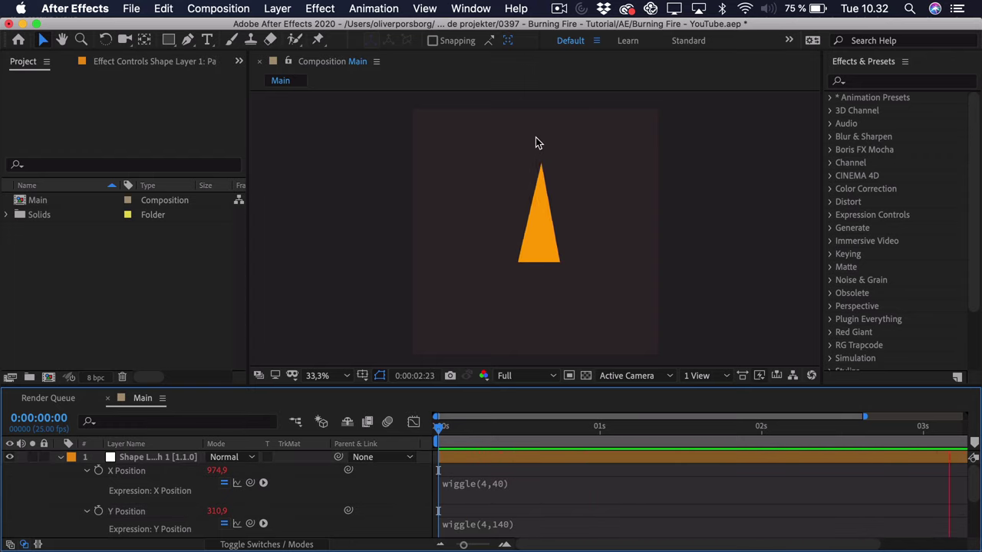
{"action": "left_click", "coordinate": [503, 457]}
- Collapse the layer properties and select the flame's shape and null layers
{"action": "left_click", "coordinate": [60, 459]}
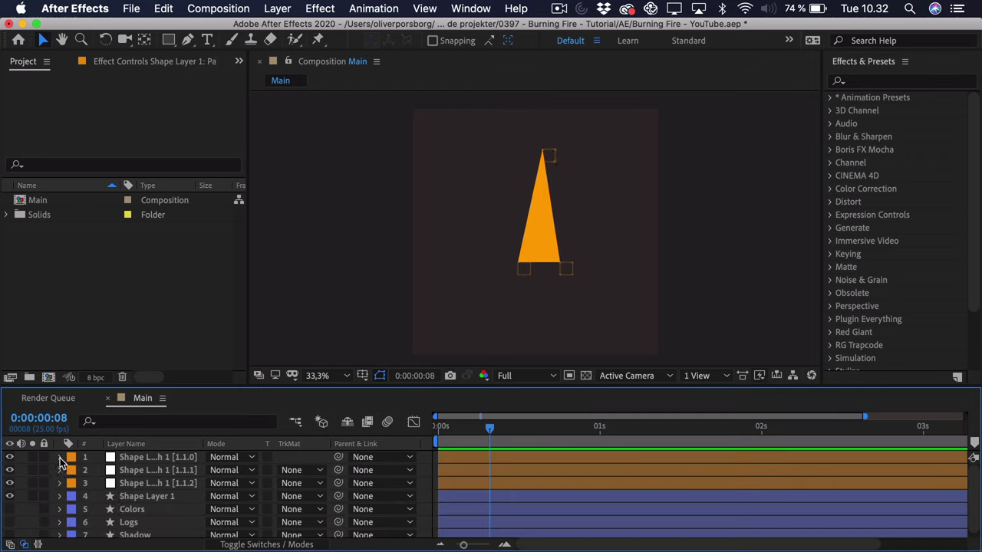
{"action": "left_click", "coordinate": [158, 456]}
{"action": "left_click", "coordinate": [153, 471]}
{"action": "left_click", "coordinate": [158, 482]}
{"action": "left_click", "coordinate": [161, 456]}
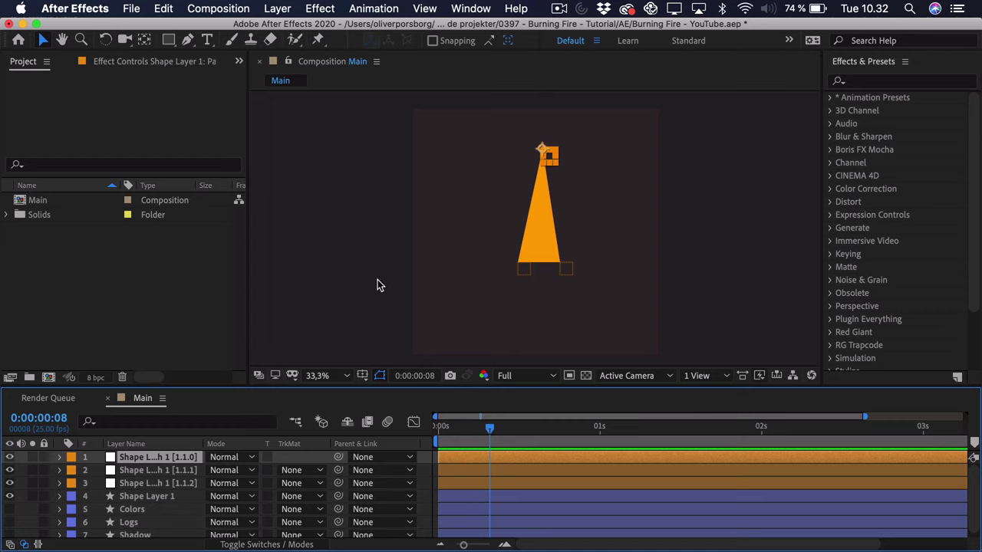
- Pre-compose the four selected flame layers into a composition named Flame
{"action": "left_click", "coordinate": [143, 495], "text": "shift"}
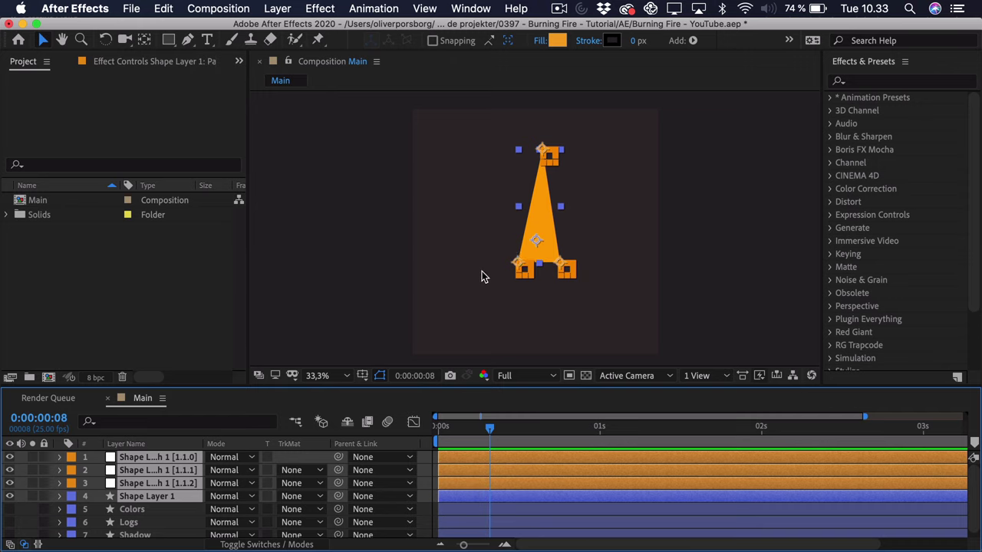
{"action": "right_click", "coordinate": [163, 473]}
{"action": "left_click", "coordinate": [198, 470]}
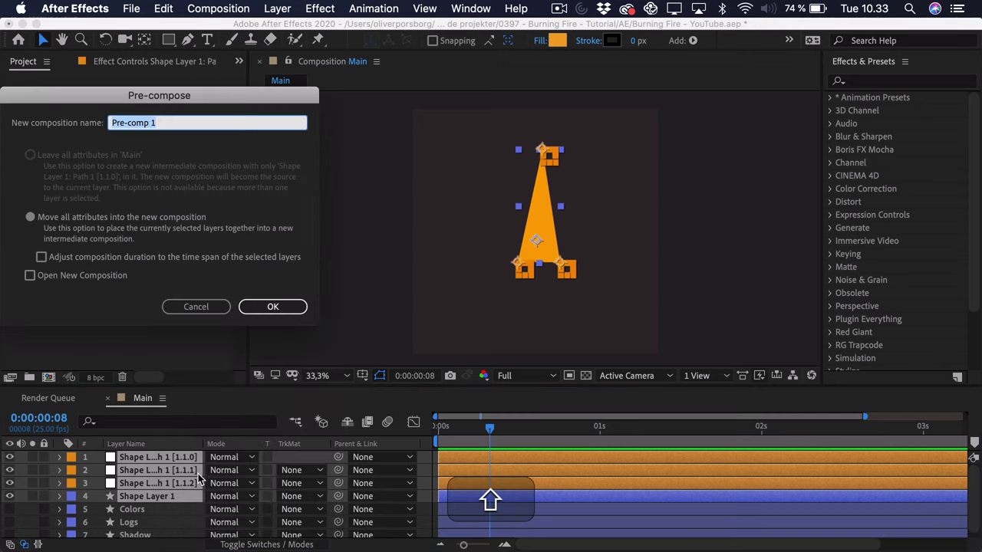
{"action": "type", "text": "Flame"}
{"action": "key", "text": "Return"}
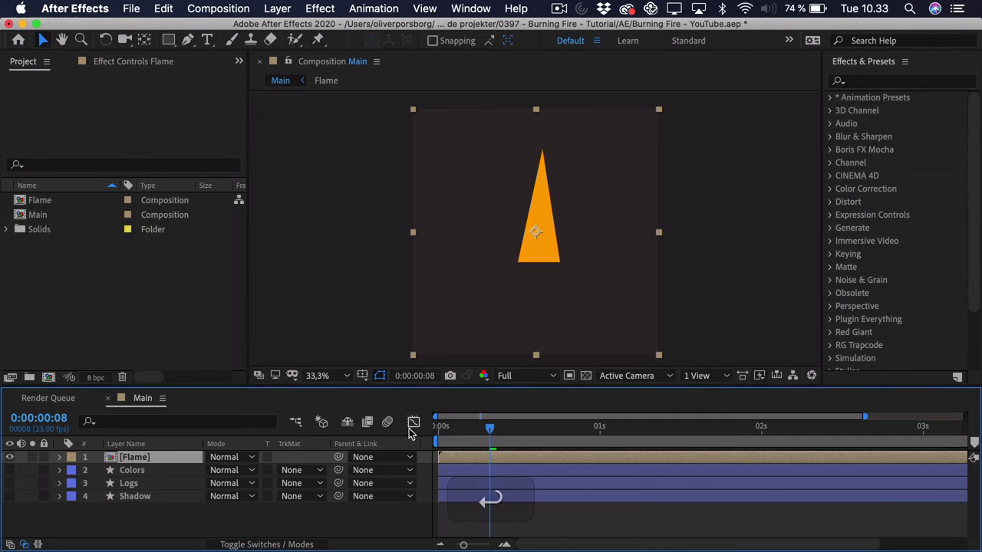
- Turn the Colors and Logs layers back on and move the Flame layer up slightly
{"action": "left_click_drag", "start_coordinate": [10, 470], "coordinate": [9, 485]}
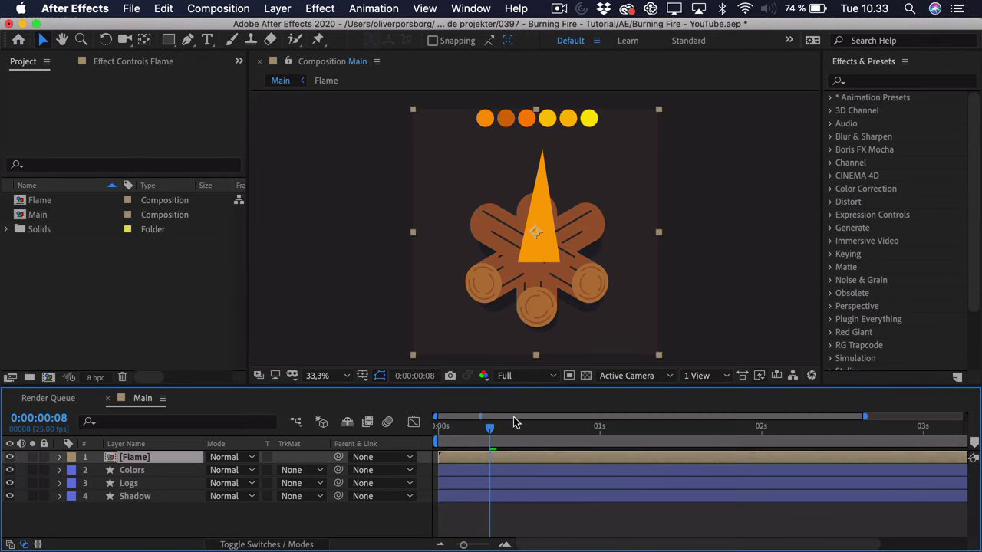
{"action": "key", "text": "v"}
{"action": "left_click", "coordinate": [542, 262]}
{"action": "left_click_drag", "start_coordinate": [542, 262], "coordinate": [544, 257]}
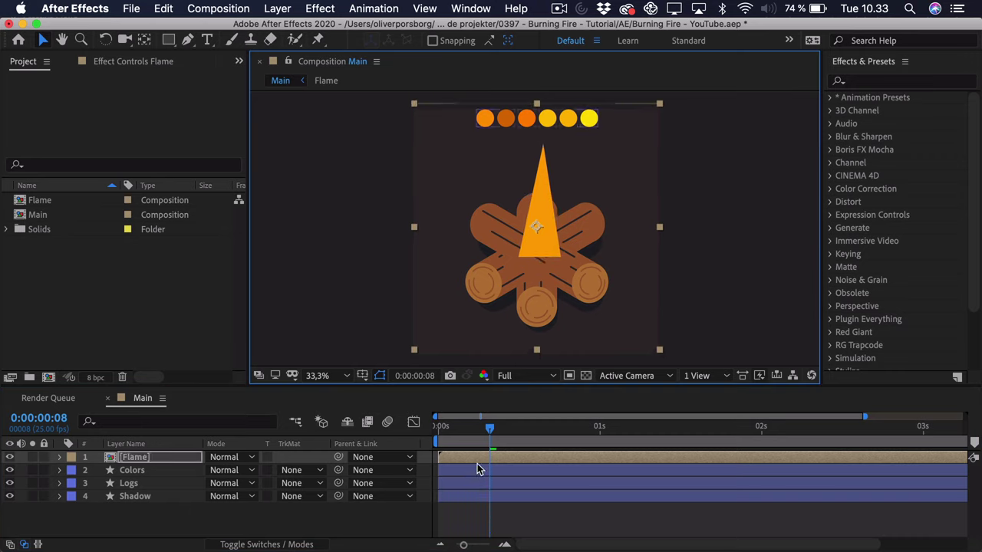
- Drag the Flame layer's anchor point down to the triangle's base with the Pan Behind tool
{"action": "left_click", "coordinate": [147, 40]}
{"action": "left_click_drag", "start_coordinate": [536, 228], "coordinate": [538, 260]}
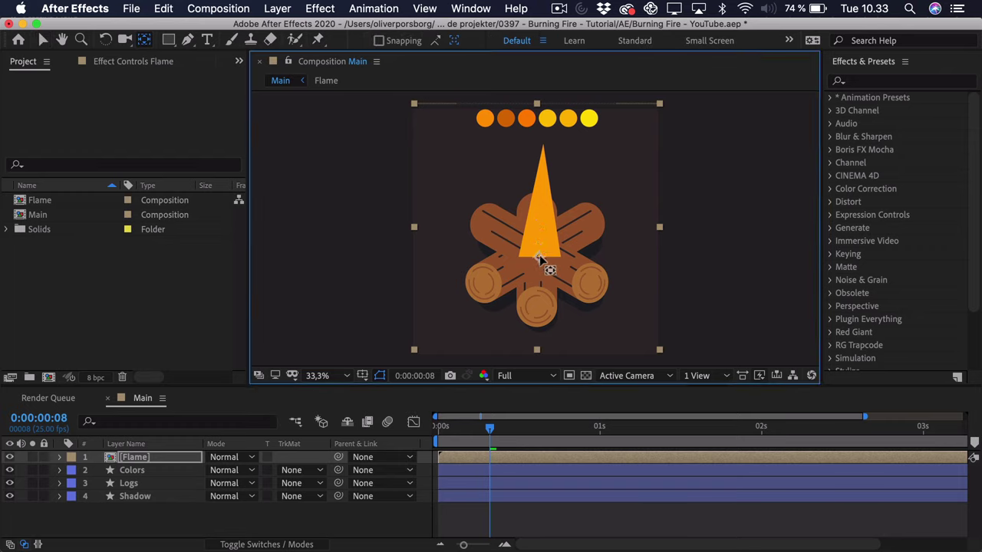
{"action": "left_click", "coordinate": [139, 458]}
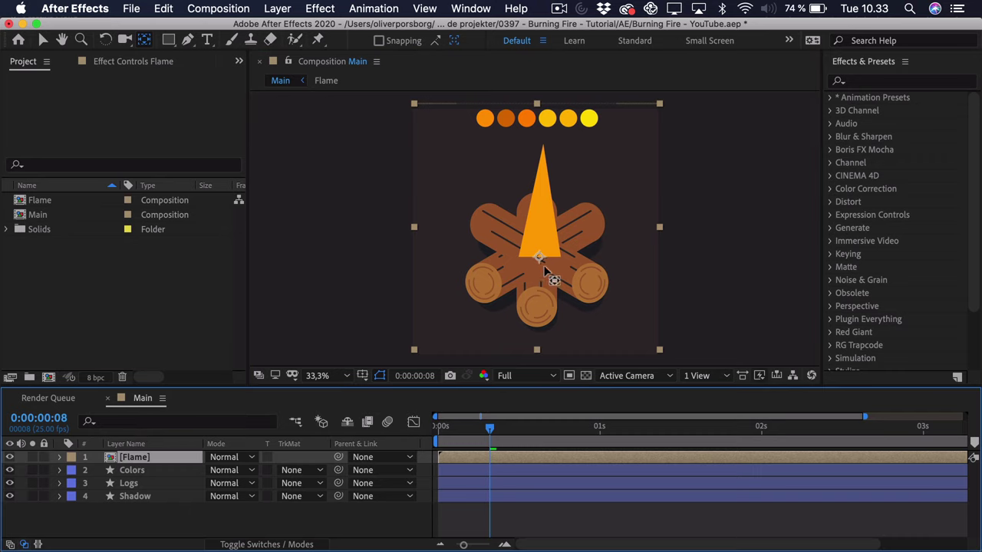
{"action": "scroll", "coordinate": [545, 266], "scroll_direction": "up", "scroll_amount": 2}
{"action": "scroll", "coordinate": [509, 285], "scroll_direction": "down", "scroll_amount": 2}
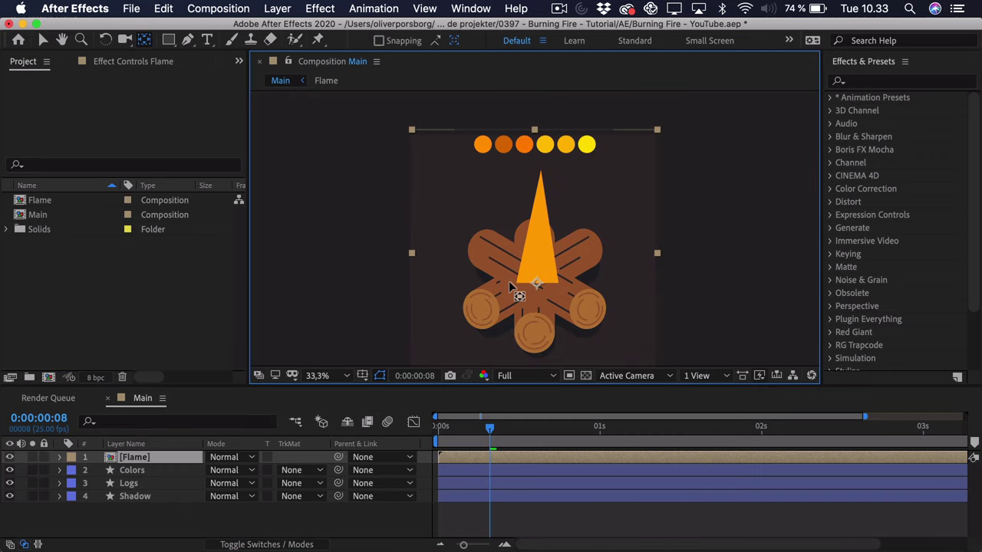
{"action": "scroll", "coordinate": [508, 281], "scroll_direction": "up", "scroll_amount": 2}
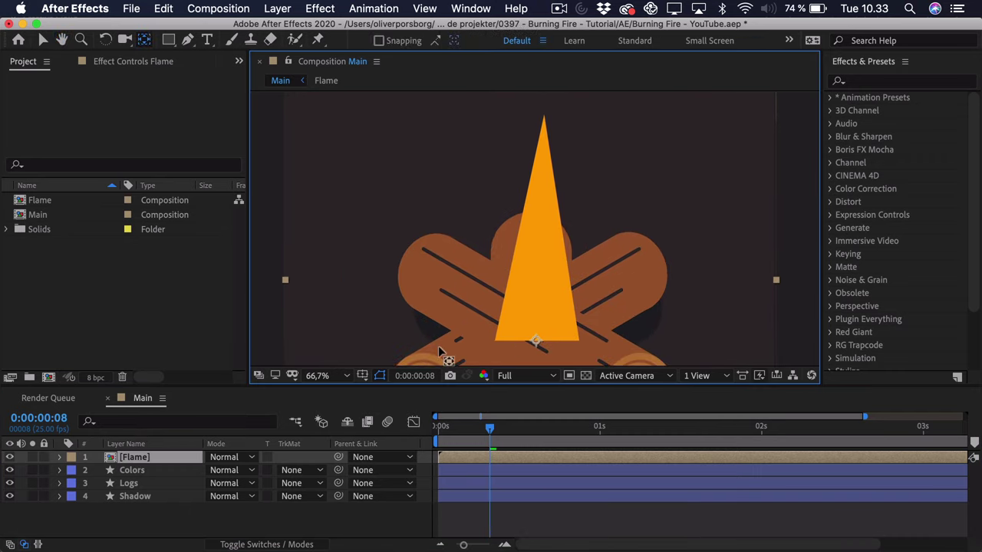
- Duplicate the Flame layer, move the copy aside, and scale it to 92,85%
{"action": "key", "text": "super"}
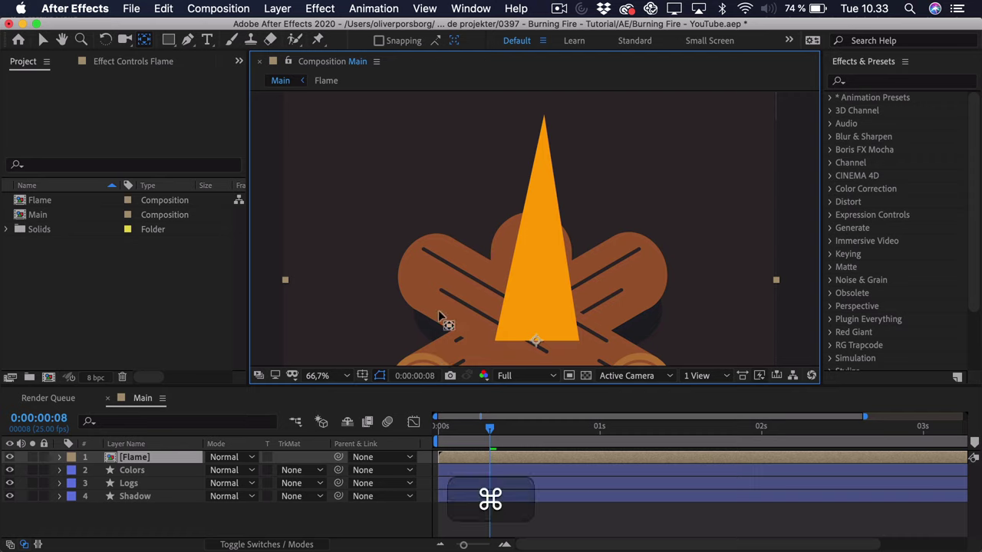
{"action": "key", "text": "super+d"}
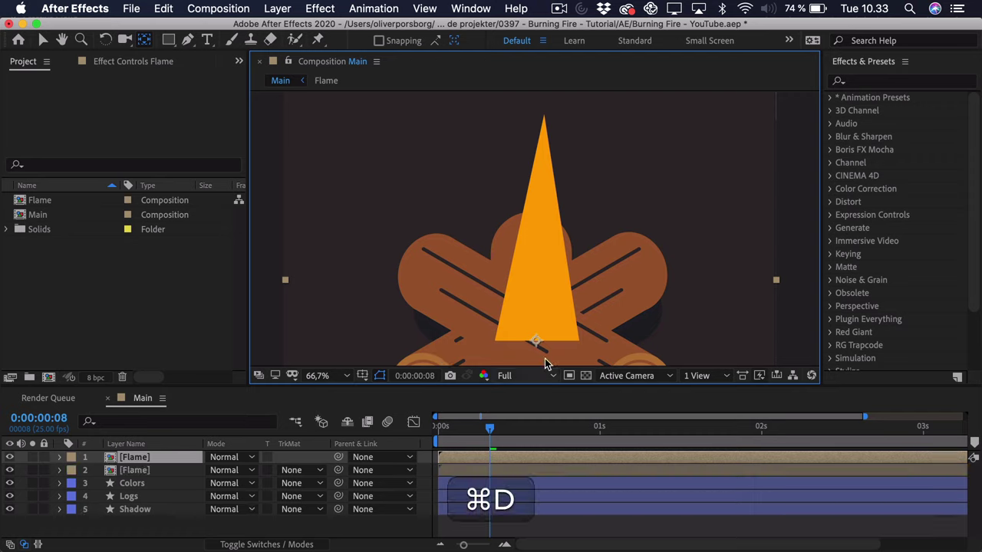
{"action": "key", "text": "v"}
{"action": "left_click_drag", "start_coordinate": [543, 304], "coordinate": [586, 314]}
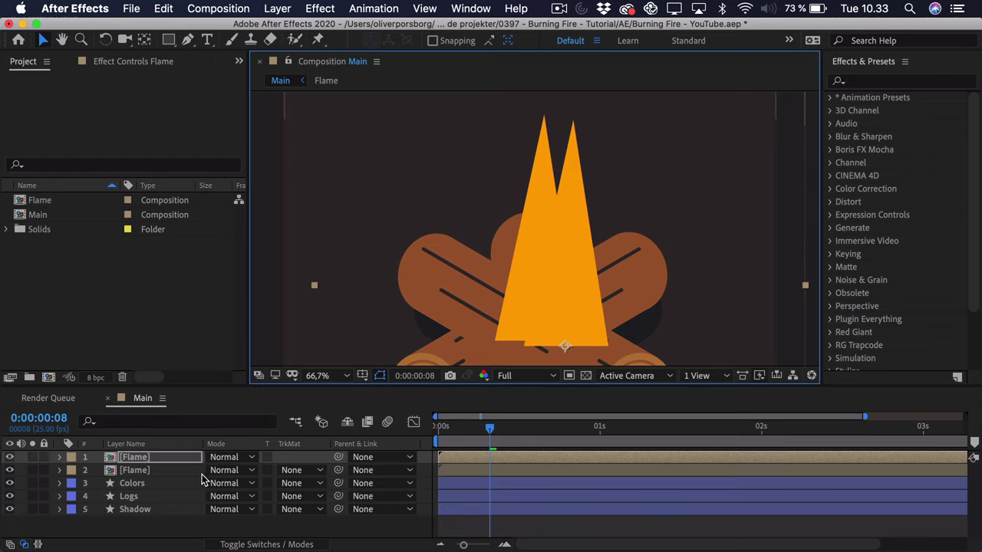
{"action": "key", "text": "s"}
{"action": "left_click_drag", "start_coordinate": [222, 474], "coordinate": [249, 470]}
- Apply a Fill effect to the copy and eyedrop the dark orange palette dot
{"action": "scroll", "coordinate": [547, 238], "scroll_direction": "down", "scroll_amount": 2}
{"action": "left_click_drag", "start_coordinate": [547, 238], "coordinate": [554, 246]}
{"action": "key", "text": "h"}
{"action": "scroll", "coordinate": [555, 249], "scroll_direction": "up", "scroll_amount": 2}
{"action": "scroll", "coordinate": [554, 249], "scroll_direction": "down", "scroll_amount": 2}
{"action": "left_click_drag", "start_coordinate": [525, 189], "coordinate": [529, 188]}
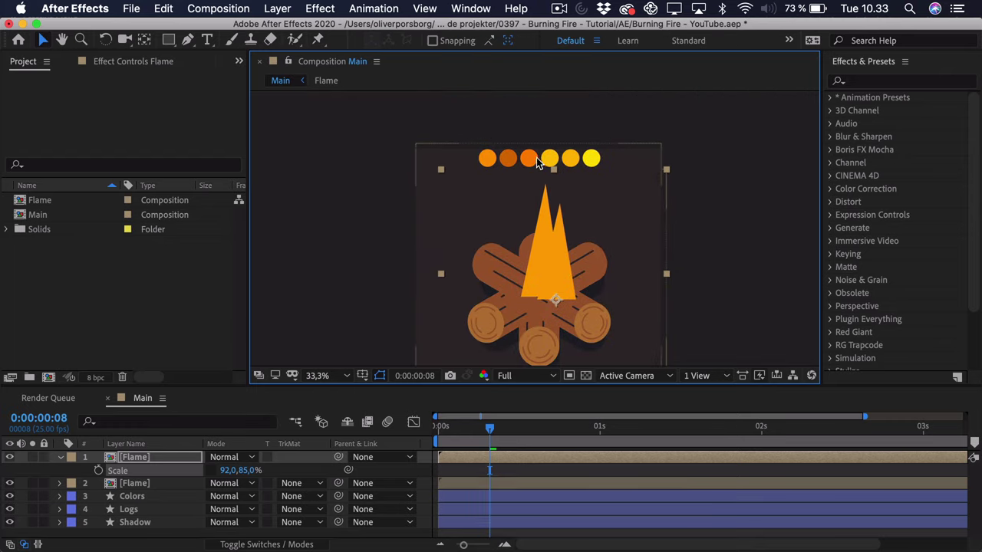
{"action": "left_click", "coordinate": [856, 81]}
{"action": "type", "text": "fill"}
{"action": "left_click_drag", "start_coordinate": [920, 181], "coordinate": [514, 460]}
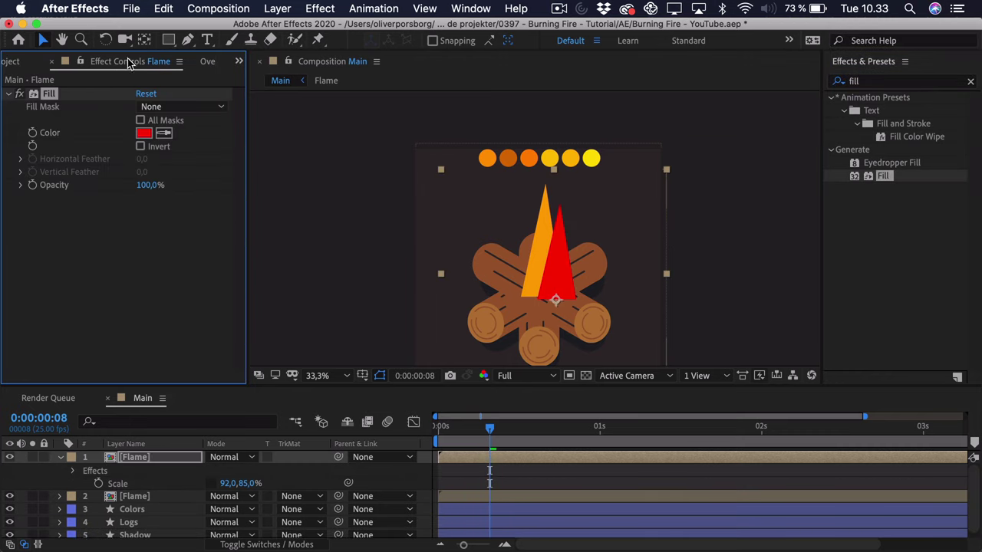
{"action": "left_click", "coordinate": [164, 133]}
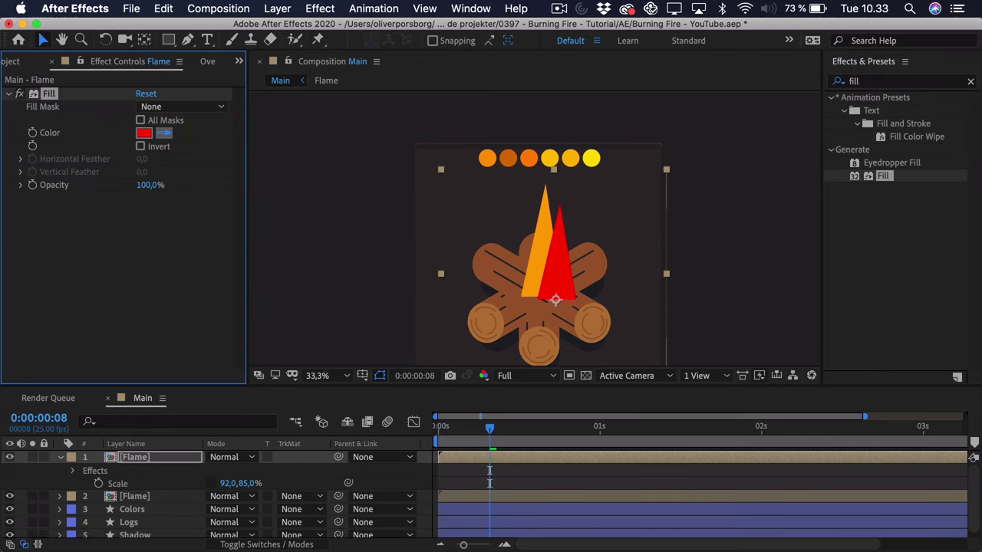
{"action": "left_click", "coordinate": [512, 158]}
{"action": "scroll", "coordinate": [590, 262], "scroll_direction": "up", "scroll_amount": 2}
{"action": "left_click_drag", "start_coordinate": [566, 201], "coordinate": [531, 204]}
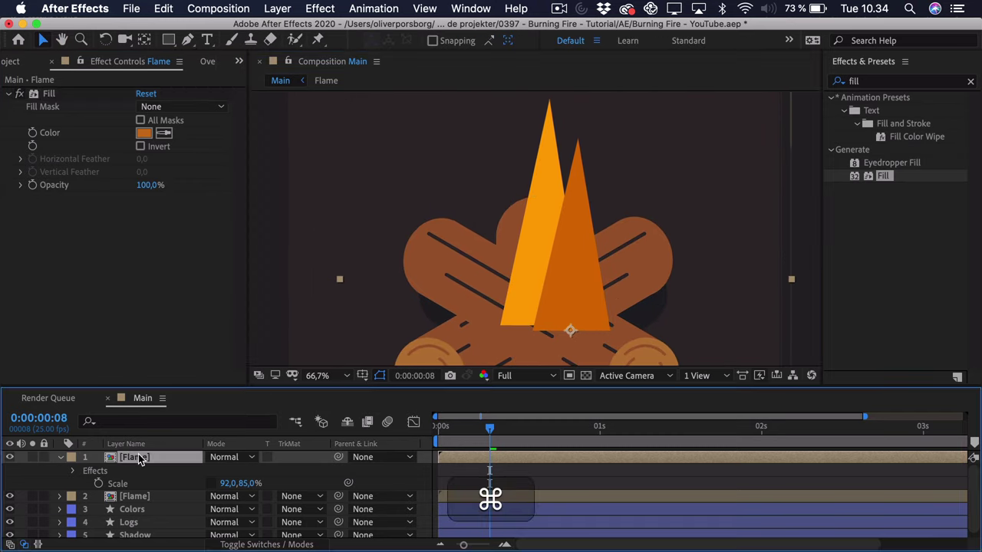
- Duplicate the flame, move it left, and scale it taller to 94,112%
{"action": "key", "text": "super+d"}
{"action": "left_click_drag", "start_coordinate": [540, 310], "coordinate": [479, 287]}
{"action": "key", "text": "s"}
{"action": "left_click_drag", "start_coordinate": [228, 471], "coordinate": [254, 471]}
{"action": "key", "text": "v"}
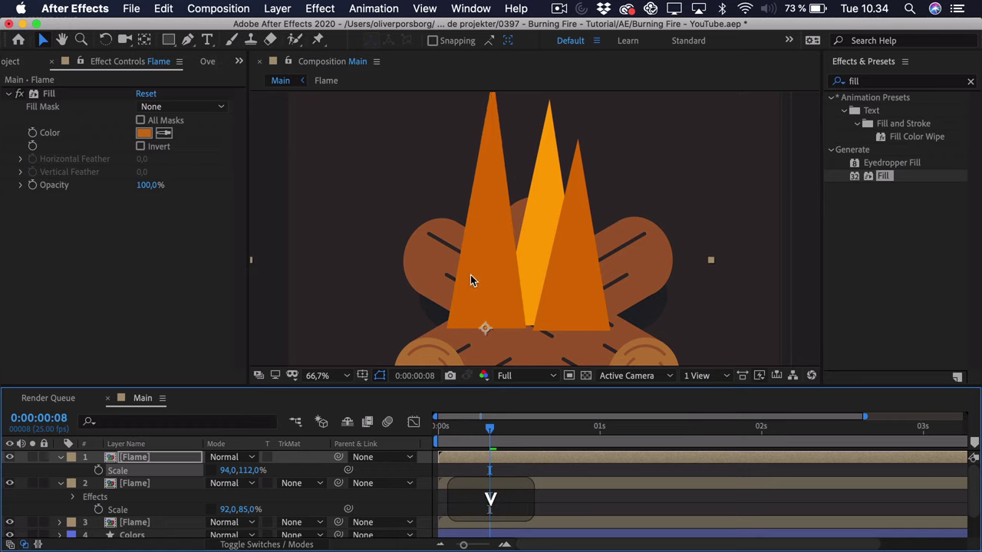
{"action": "left_click_drag", "start_coordinate": [474, 279], "coordinate": [484, 287]}
- Recolour this flame's Fill with the first circle's bright orange
{"action": "left_click_drag", "start_coordinate": [511, 217], "coordinate": [502, 294]}
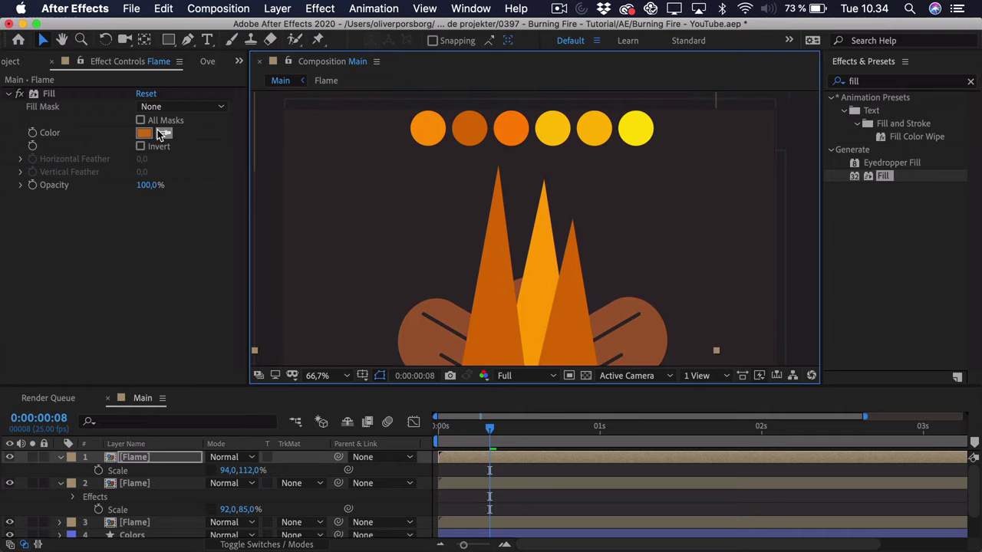
{"action": "left_click", "coordinate": [162, 133]}
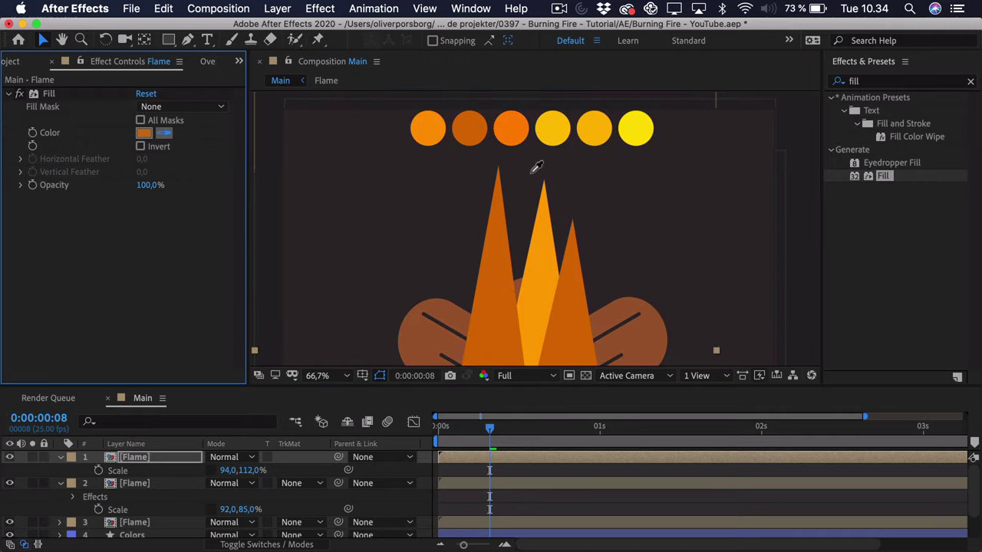
{"action": "left_click", "coordinate": [433, 120]}
{"action": "key", "text": "h"}
{"action": "left_click_drag", "start_coordinate": [517, 259], "coordinate": [486, 193]}
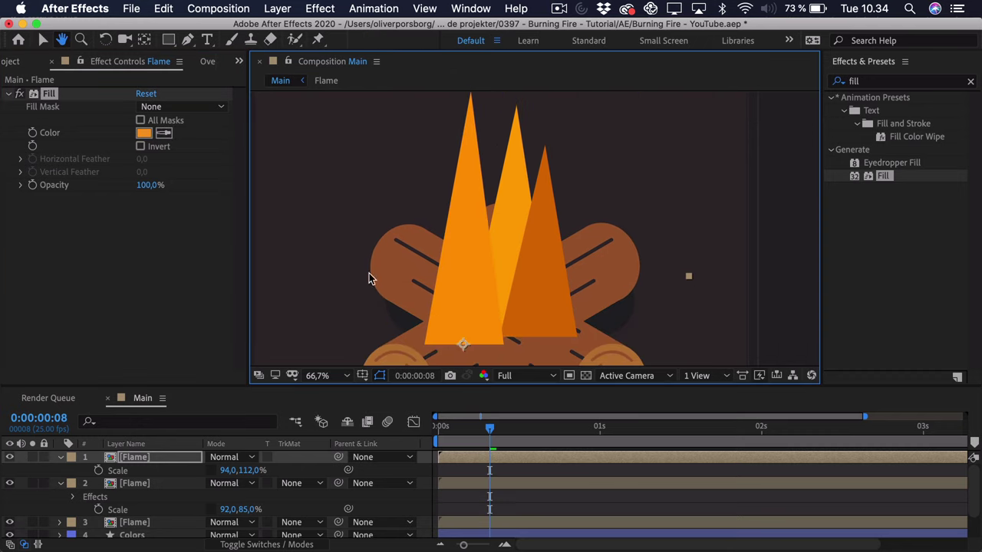
{"action": "key", "text": "v"}
- Duplicate the top flame, move it further left, and shrink it to about 80,46%
{"action": "left_click", "coordinate": [144, 457]}
{"action": "key", "text": "super+d"}
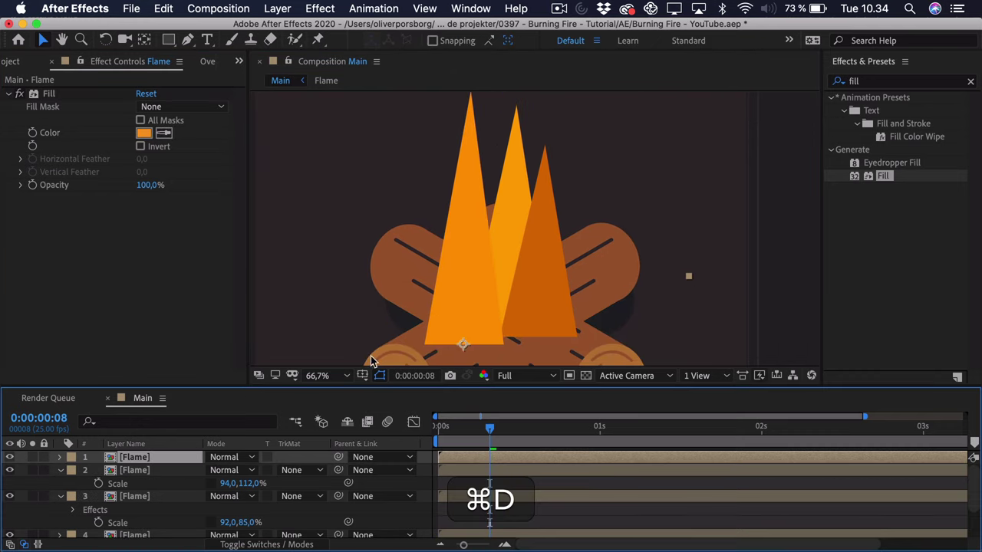
{"action": "left_click_drag", "start_coordinate": [473, 300], "coordinate": [434, 300]}
{"action": "key", "text": "s"}
{"action": "left_click_drag", "start_coordinate": [237, 475], "coordinate": [221, 477]}
- Shift the three older flame layers (2–4) together to the right
{"action": "left_click", "coordinate": [184, 485]}
{"action": "scroll", "coordinate": [185, 486], "scroll_direction": "down", "scroll_amount": 3}
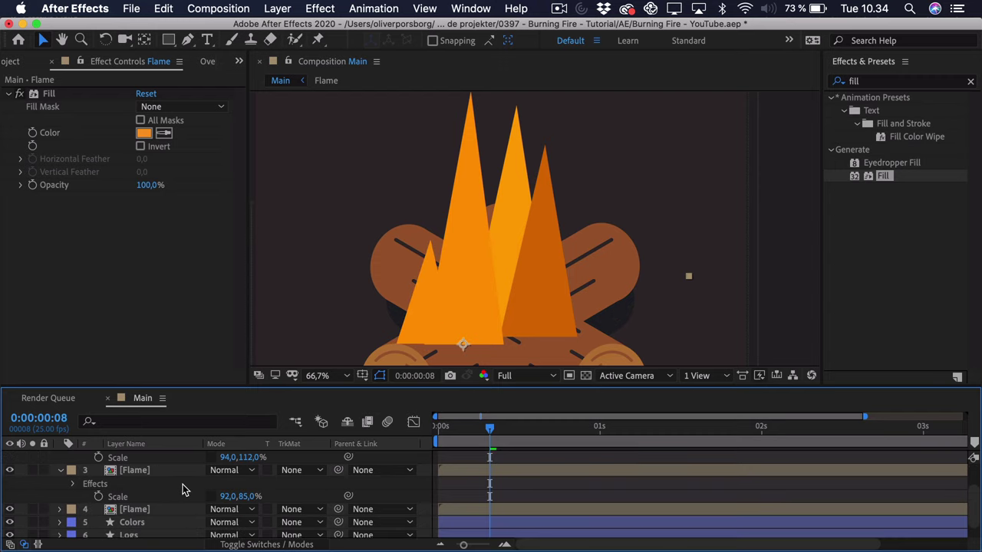
{"action": "left_click", "coordinate": [152, 510], "text": "shift"}
{"action": "left_click_drag", "start_coordinate": [566, 315], "coordinate": [576, 313]}
- Reposition the small flame, shrink it to 62,46%, and colour it from the fifth circle
{"action": "scroll", "coordinate": [153, 464], "scroll_direction": "up", "scroll_amount": 3}
{"action": "left_click", "coordinate": [136, 458]}
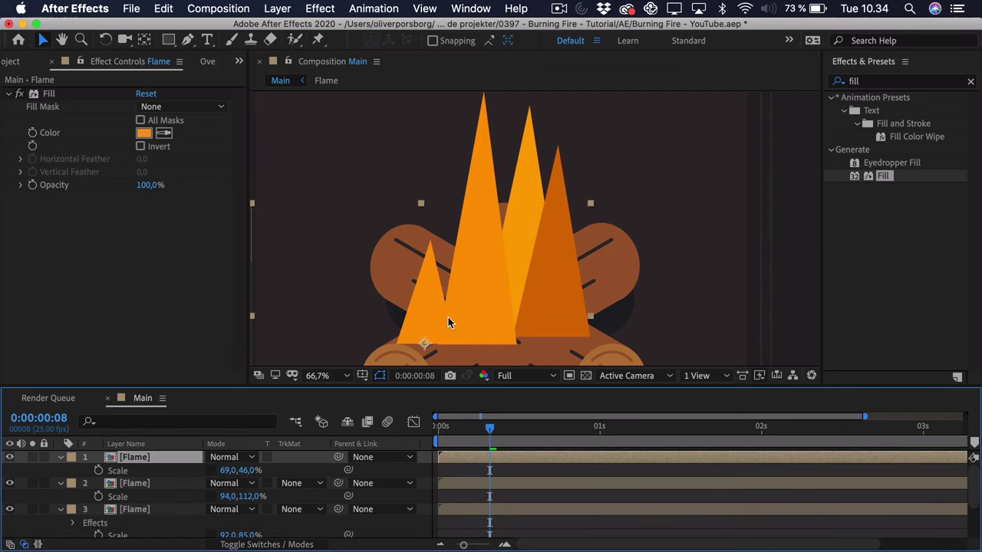
{"action": "left_click_drag", "start_coordinate": [447, 316], "coordinate": [462, 327]}
{"action": "left_click_drag", "start_coordinate": [229, 471], "coordinate": [223, 470]}
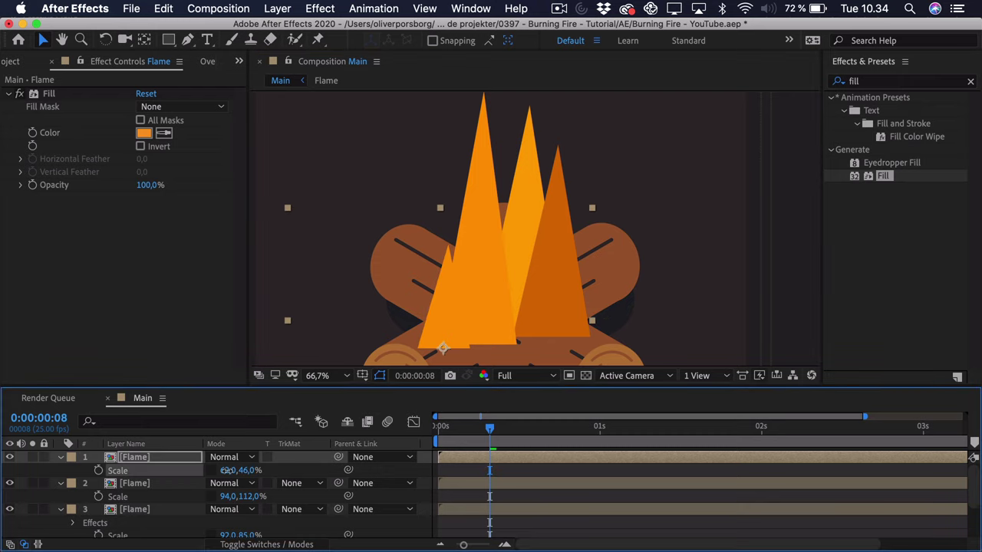
{"action": "left_click_drag", "start_coordinate": [450, 312], "coordinate": [441, 307]}
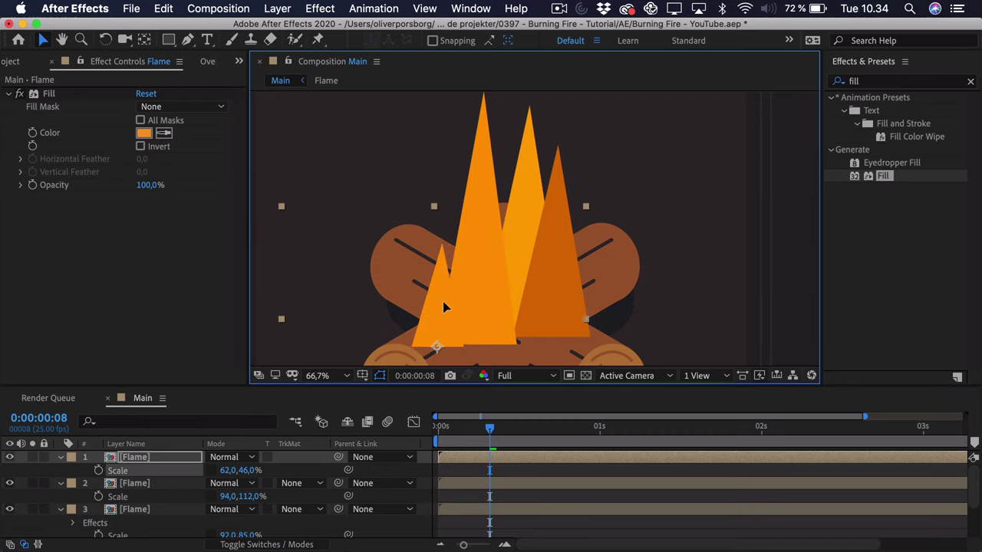
{"action": "key", "text": "h"}
{"action": "left_click_drag", "start_coordinate": [434, 230], "coordinate": [443, 333]}
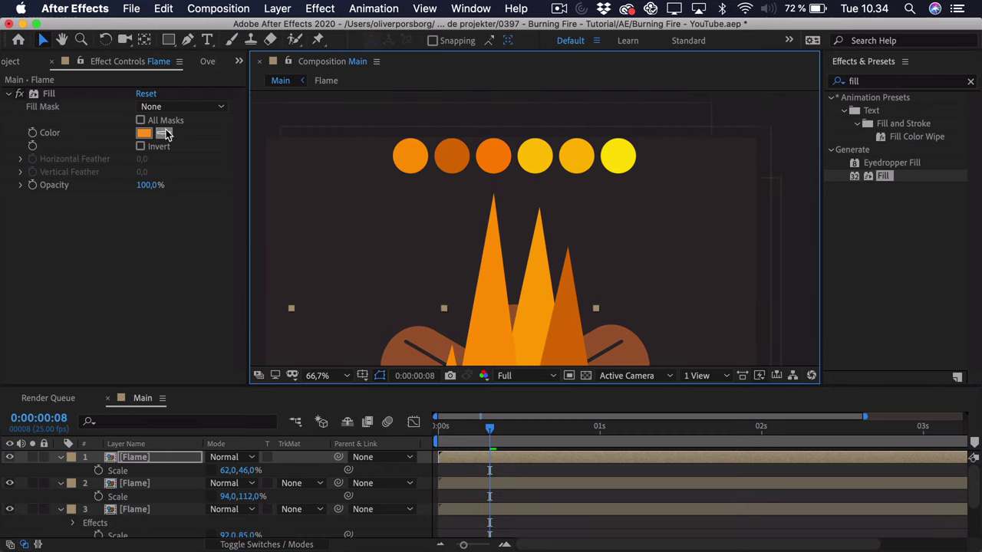
{"action": "left_click", "coordinate": [165, 134]}
{"action": "left_click", "coordinate": [580, 156]}
{"action": "left_click_drag", "start_coordinate": [552, 258], "coordinate": [529, 149]}
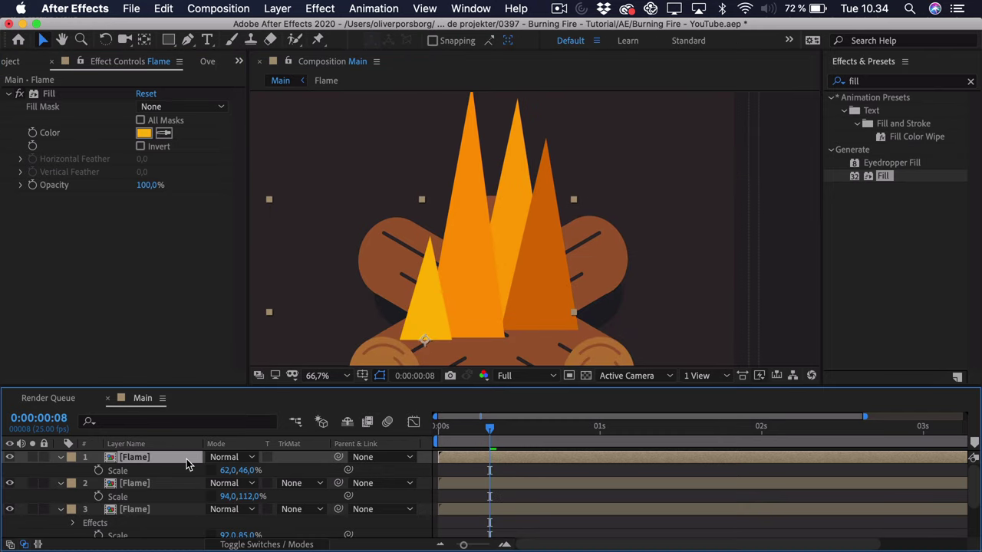
- Save, then duplicate the small flame, scale it to 88,91%, centre it and make it bright yellow
{"action": "key", "text": "super+d"}
{"action": "key", "text": "super+s"}
{"action": "left_click_drag", "start_coordinate": [226, 474], "coordinate": [275, 461]}
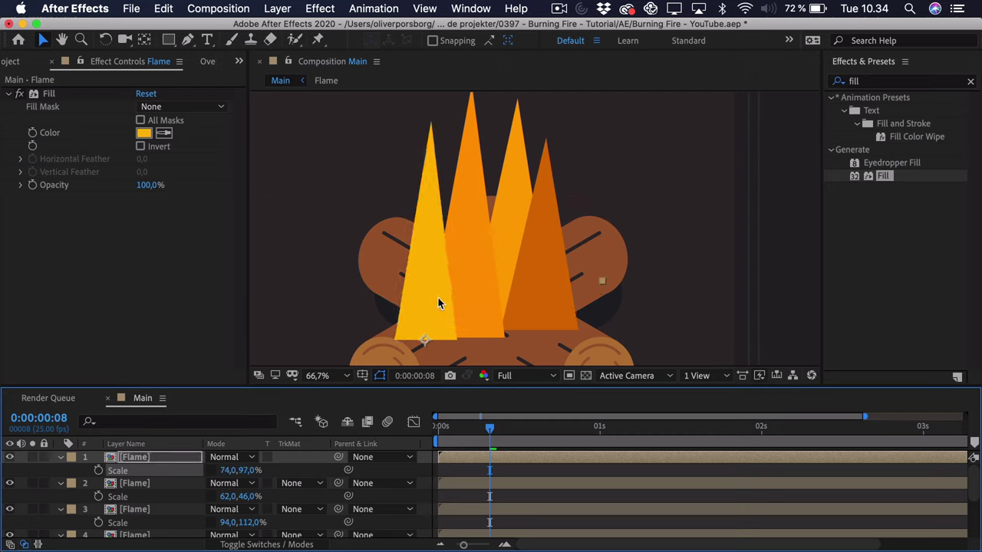
{"action": "key", "text": "v"}
{"action": "left_click_drag", "start_coordinate": [433, 301], "coordinate": [499, 306]}
{"action": "left_click_drag", "start_coordinate": [248, 472], "coordinate": [242, 471]}
{"action": "key", "text": "space"}
{"action": "left_click_drag", "start_coordinate": [494, 213], "coordinate": [500, 294]}
{"action": "left_click", "coordinate": [163, 133]}
{"action": "left_click", "coordinate": [606, 130]}
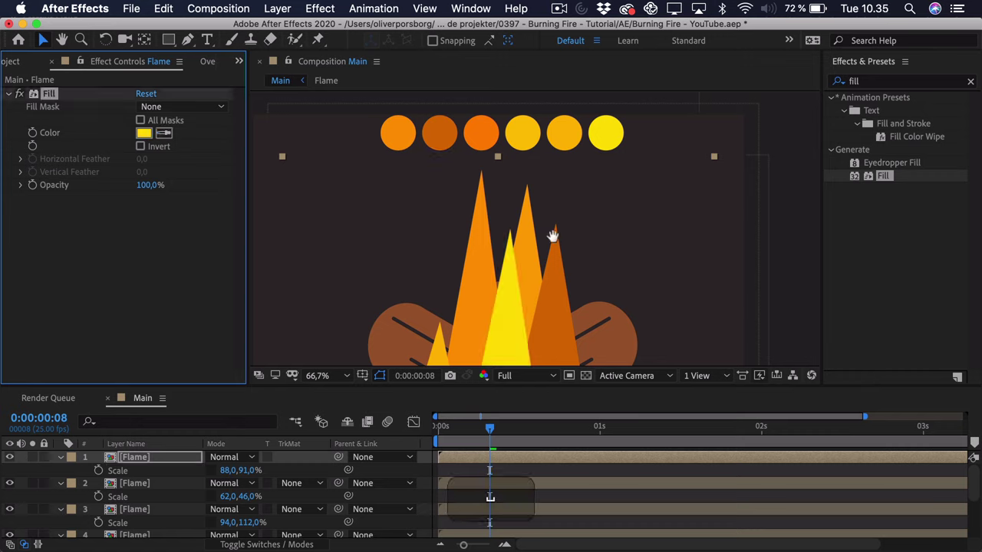
{"action": "left_click_drag", "start_coordinate": [545, 248], "coordinate": [519, 171]}
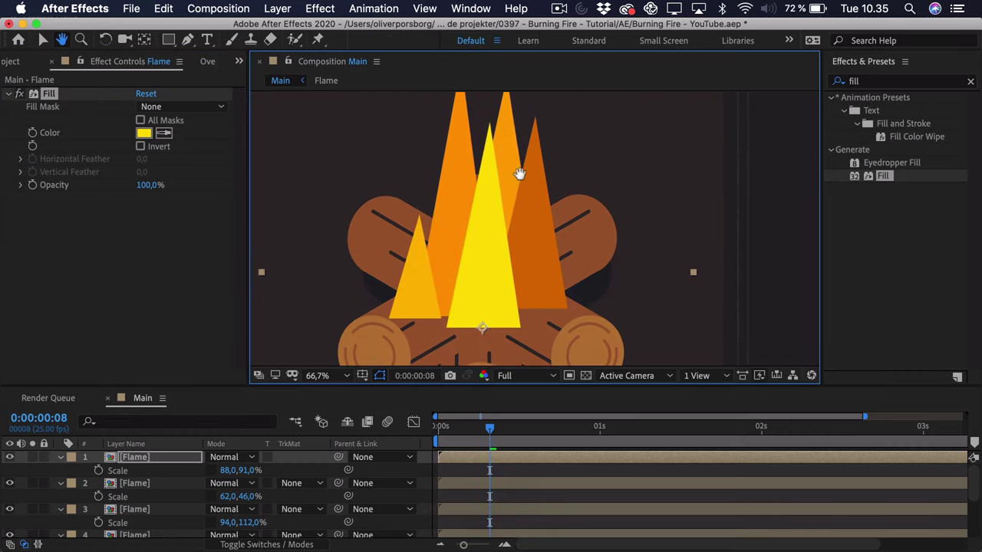
- Duplicate the yellow flame, scale the copy to 75,72%, and move it down-left
{"action": "left_click", "coordinate": [132, 458]}
{"action": "key", "text": "super+d"}
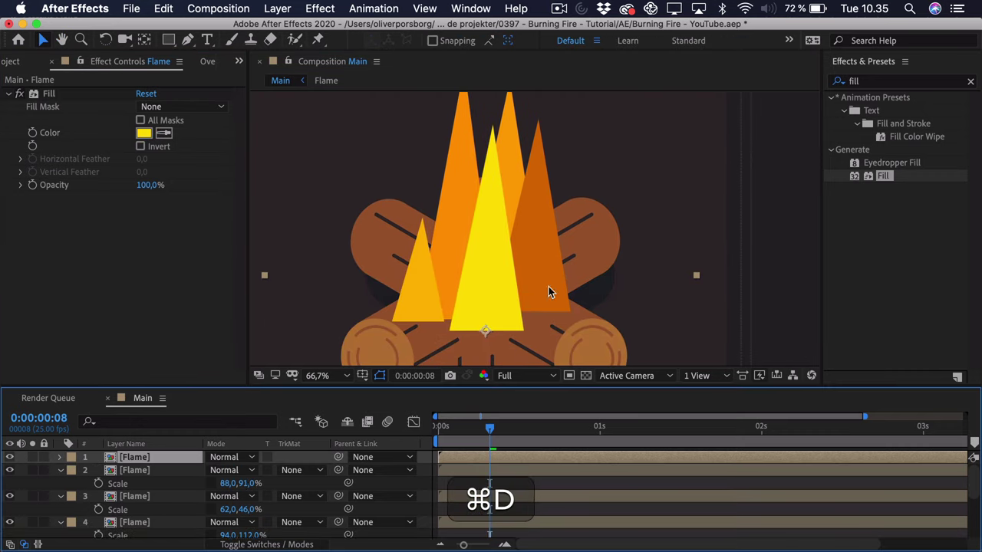
{"action": "left_click_drag", "start_coordinate": [540, 266], "coordinate": [580, 257]}
{"action": "key", "text": "s"}
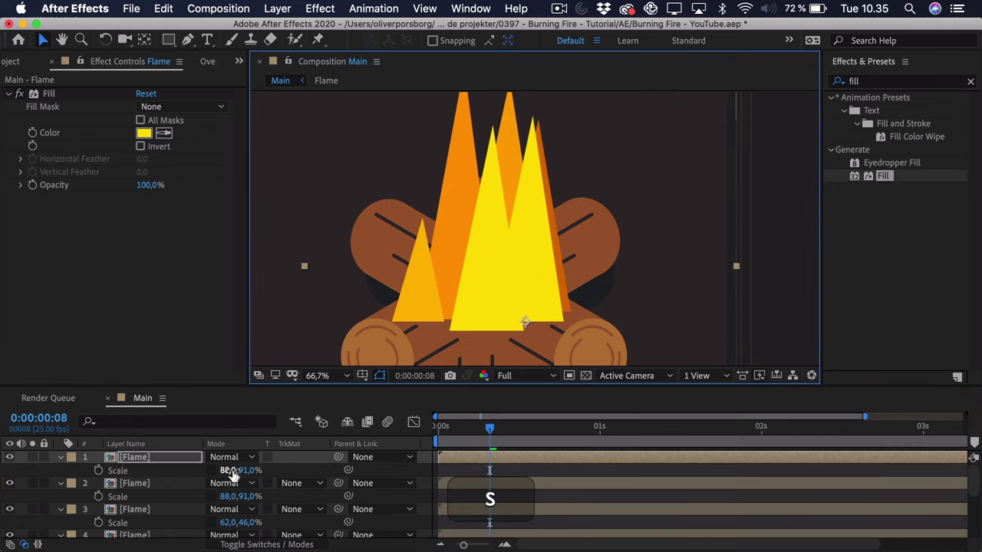
{"action": "mouse_move", "coordinate": [233, 475]}
{"action": "left_mouse_down"}
{"action": "mouse_move", "coordinate": [215, 475]}
{"action": "mouse_move", "coordinate": [242, 470]}
{"action": "left_mouse_up"}
{"action": "key", "text": "shift+v"}
{"action": "mouse_move", "coordinate": [545, 265]}
{"action": "left_mouse_down"}
{"action": "mouse_move", "coordinate": [536, 263]}
{"action": "mouse_move", "coordinate": [548, 253]}
{"action": "left_mouse_up"}
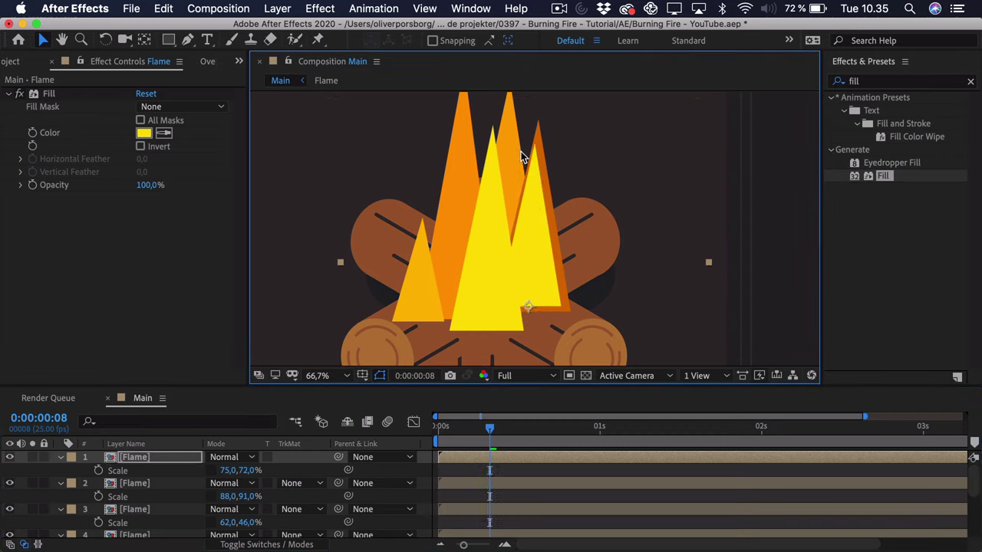
{"action": "left_click_drag", "start_coordinate": [522, 268], "coordinate": [515, 282]}
- Colour the copy orange-yellow, move it below the yellow flame layer, and collapse the scale rows
{"action": "scroll", "coordinate": [441, 256], "scroll_direction": "up", "scroll_amount": 3}
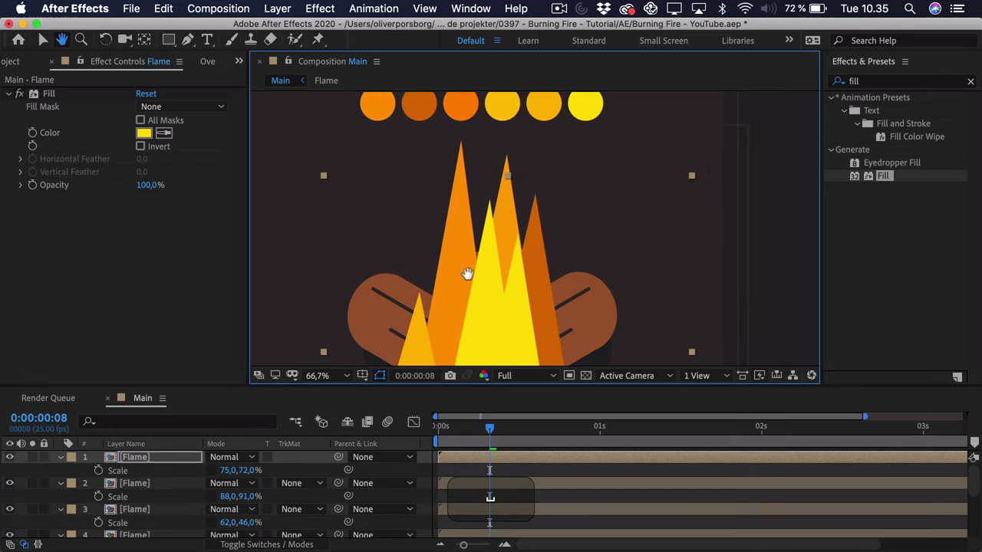
{"action": "left_click", "coordinate": [163, 133]}
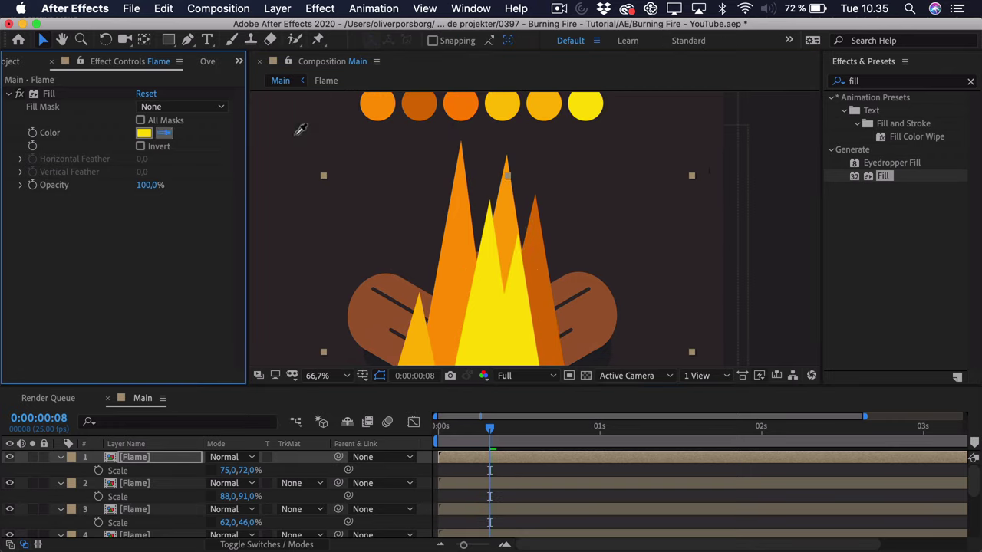
{"action": "left_click", "coordinate": [539, 100]}
{"action": "scroll", "coordinate": [541, 159], "scroll_direction": "down", "scroll_amount": 3}
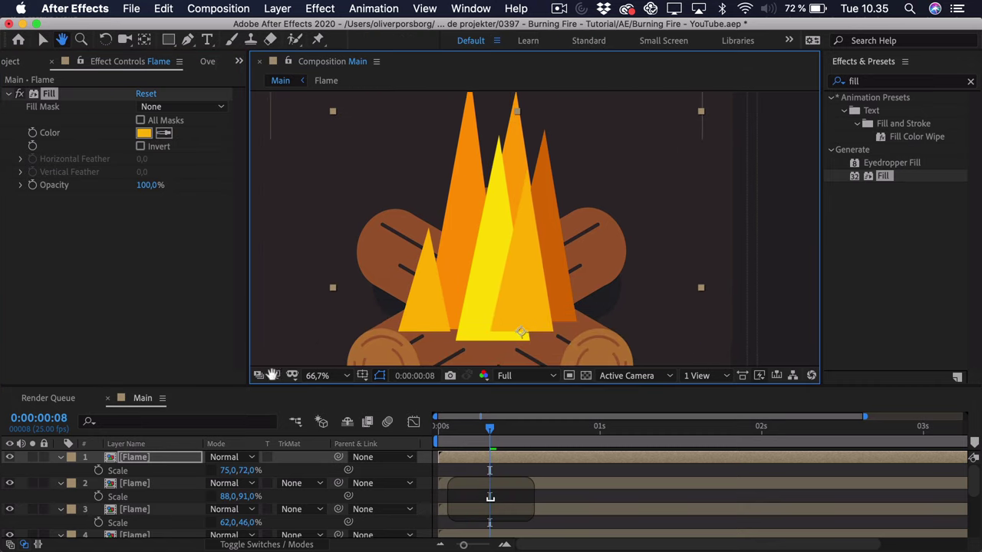
{"action": "left_click_drag", "start_coordinate": [138, 463], "coordinate": [135, 503]}
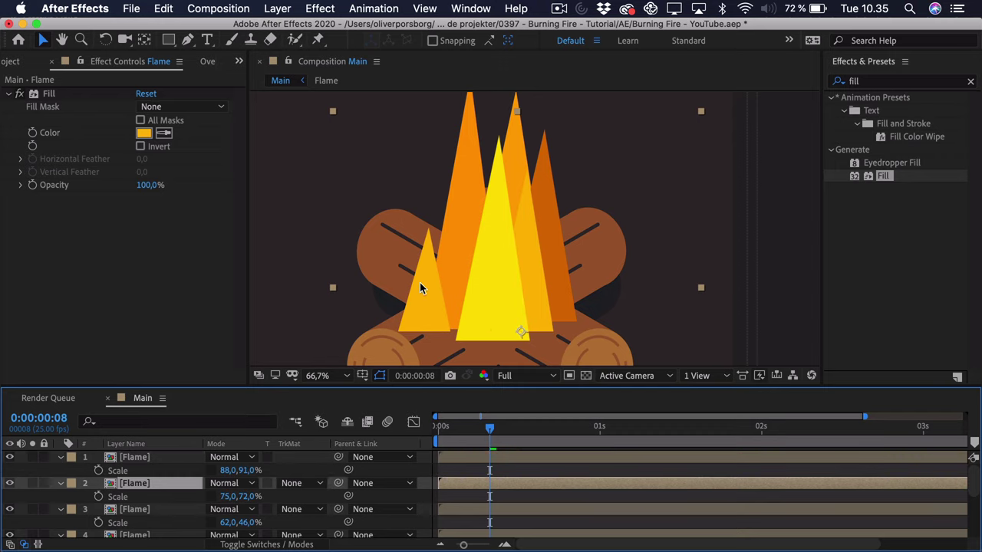
{"action": "left_click", "coordinate": [142, 516]}
{"action": "left_click", "coordinate": [423, 302]}
{"action": "scroll", "coordinate": [559, 267], "scroll_direction": "down", "scroll_amount": 3}
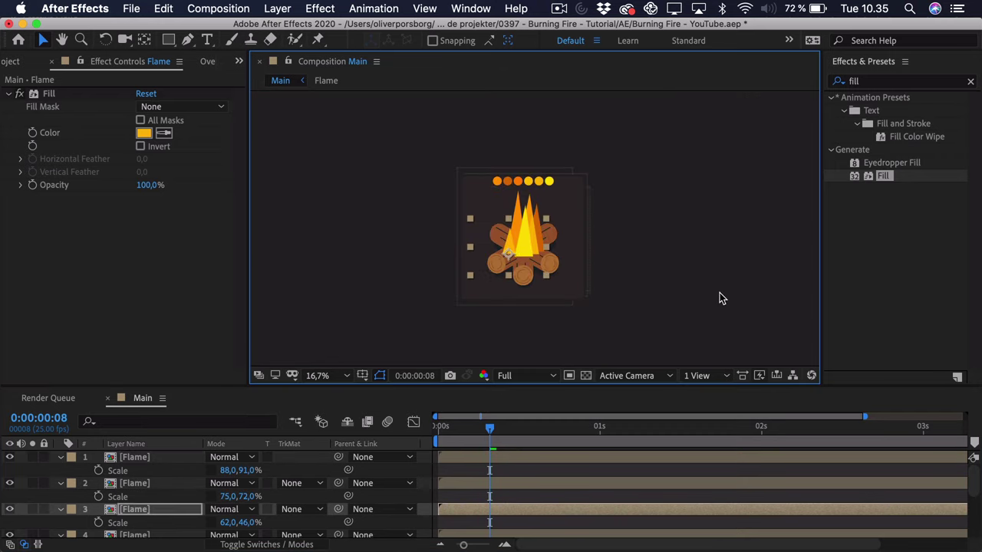
{"action": "left_click", "coordinate": [725, 292]}
{"action": "scroll", "coordinate": [725, 293], "scroll_direction": "up", "scroll_amount": 1}
{"action": "left_click", "coordinate": [62, 457]}
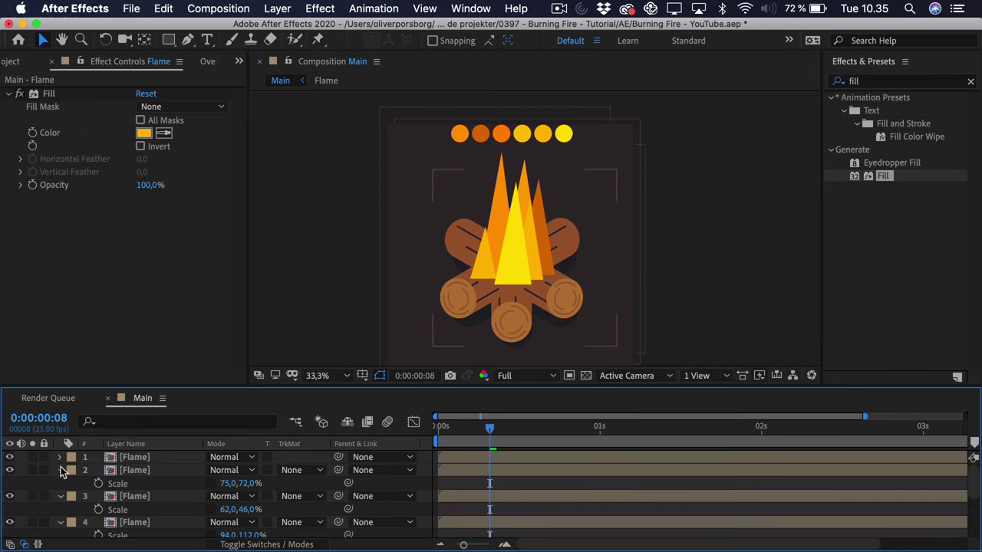
- Collapse Flame layers 1–6 and select all six
{"action": "left_click", "coordinate": [61, 470]}
{"action": "left_click", "coordinate": [60, 483]}
{"action": "left_click", "coordinate": [60, 496]}
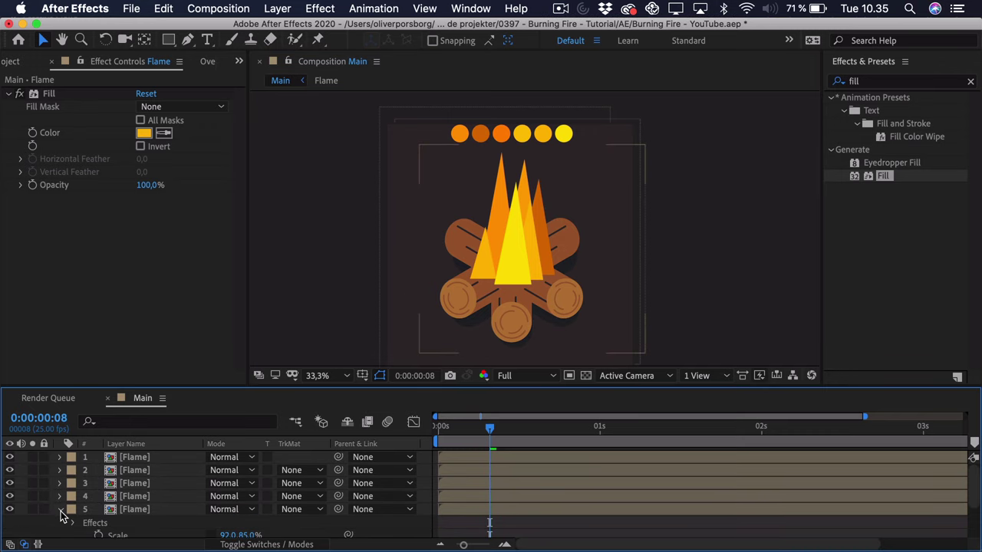
{"action": "left_click", "coordinate": [61, 510]}
{"action": "scroll", "coordinate": [135, 516], "scroll_direction": "down", "scroll_amount": 1}
{"action": "left_click", "coordinate": [136, 512]}
{"action": "scroll", "coordinate": [135, 513], "scroll_direction": "up", "scroll_amount": 1}
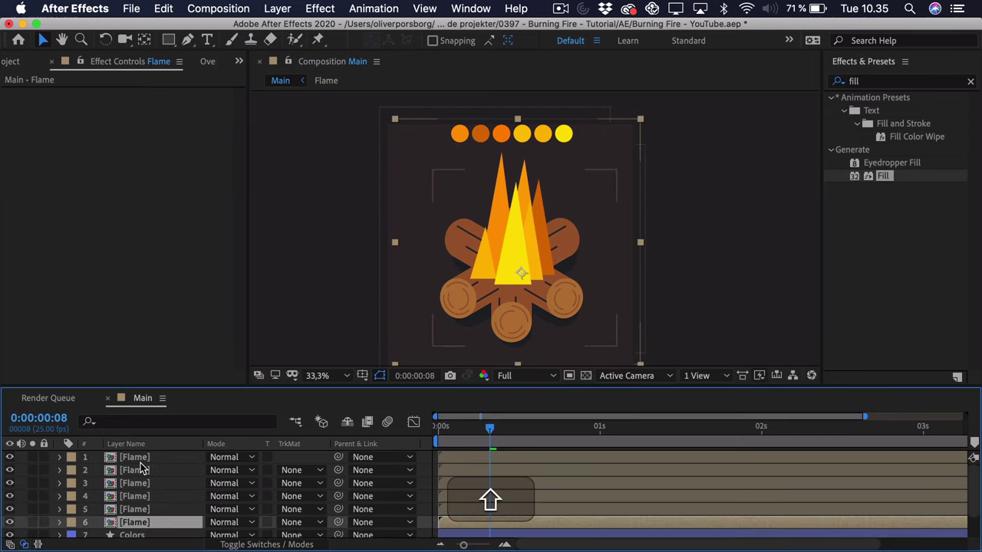
{"action": "left_click", "coordinate": [135, 457], "text": "shift"}
- Set the viewer magnification to Fit up to 200% and preview the wiggling flames
{"action": "scroll", "coordinate": [568, 273], "scroll_direction": "up", "scroll_amount": 2}
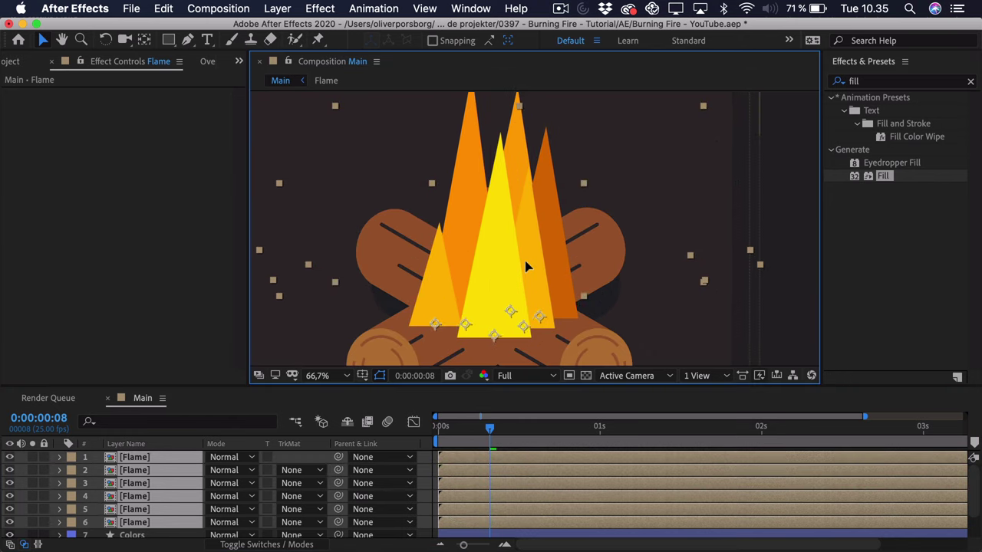
{"action": "scroll", "coordinate": [526, 264], "scroll_direction": "down", "scroll_amount": 2}
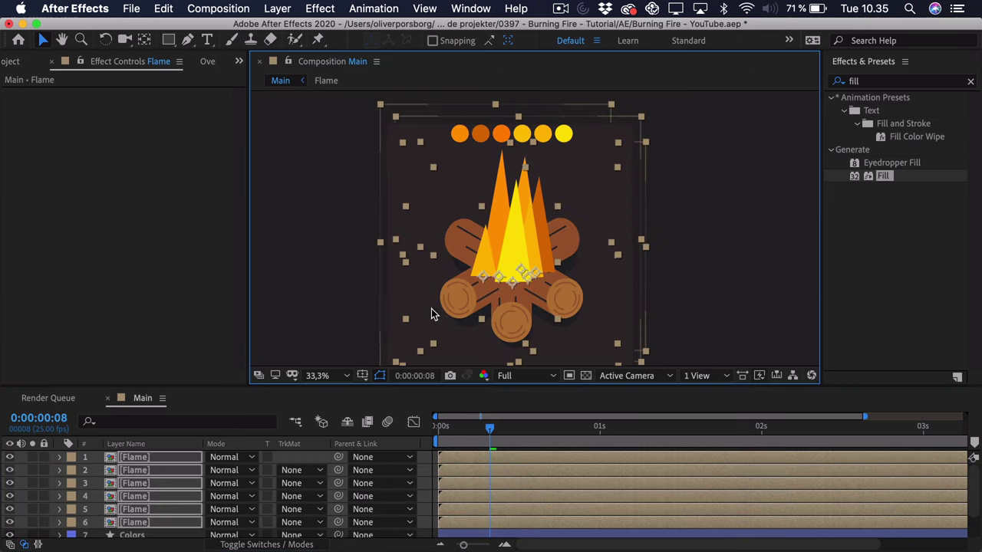
{"action": "left_click", "coordinate": [323, 375]}
{"action": "left_click", "coordinate": [340, 120]}
{"action": "left_click", "coordinate": [326, 172]}
{"action": "key", "text": "space"}
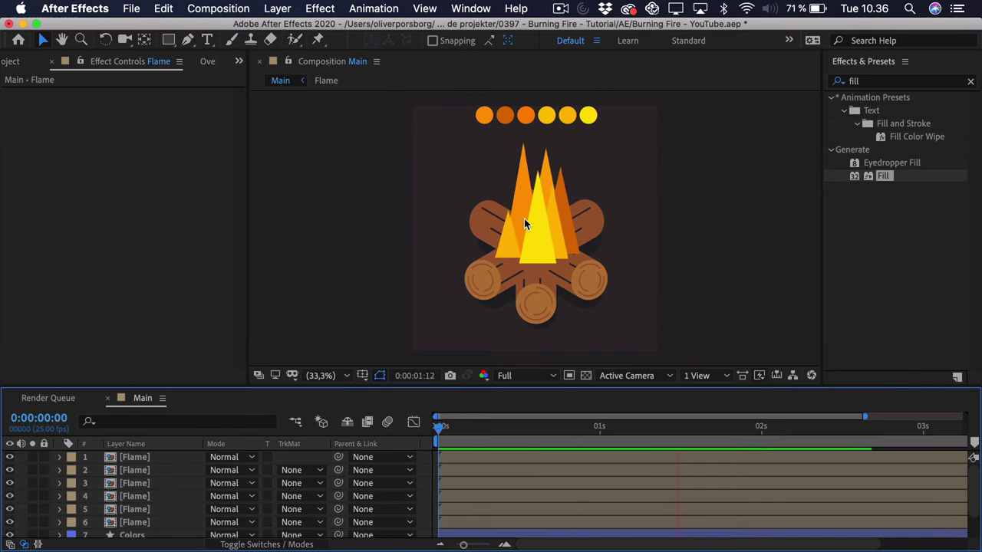
{"action": "key", "text": "apostrophe"}
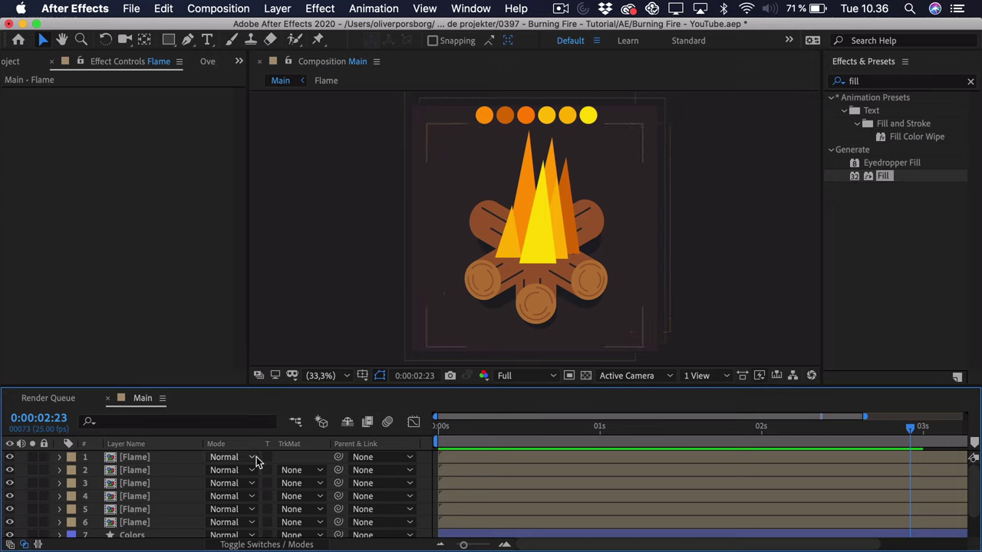
- Zoom the timeline out and shift Flame layers 1, 2 and 5 earlier by different amounts
{"action": "left_click_drag", "start_coordinate": [463, 545], "coordinate": [457, 545]}
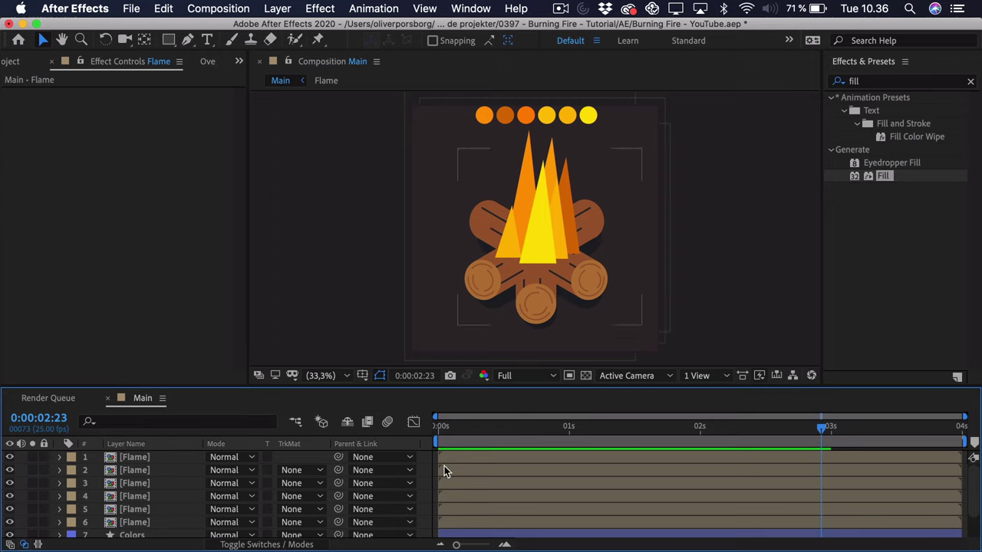
{"action": "left_click_drag", "start_coordinate": [515, 458], "coordinate": [489, 458]}
{"action": "left_click_drag", "start_coordinate": [936, 472], "coordinate": [877, 497]}
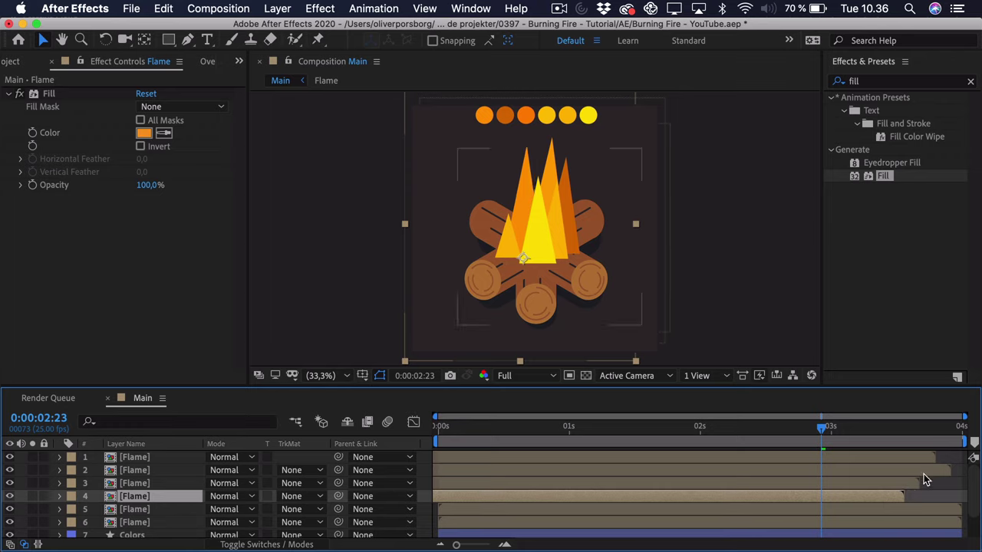
{"action": "left_click_drag", "start_coordinate": [943, 511], "coordinate": [862, 531]}
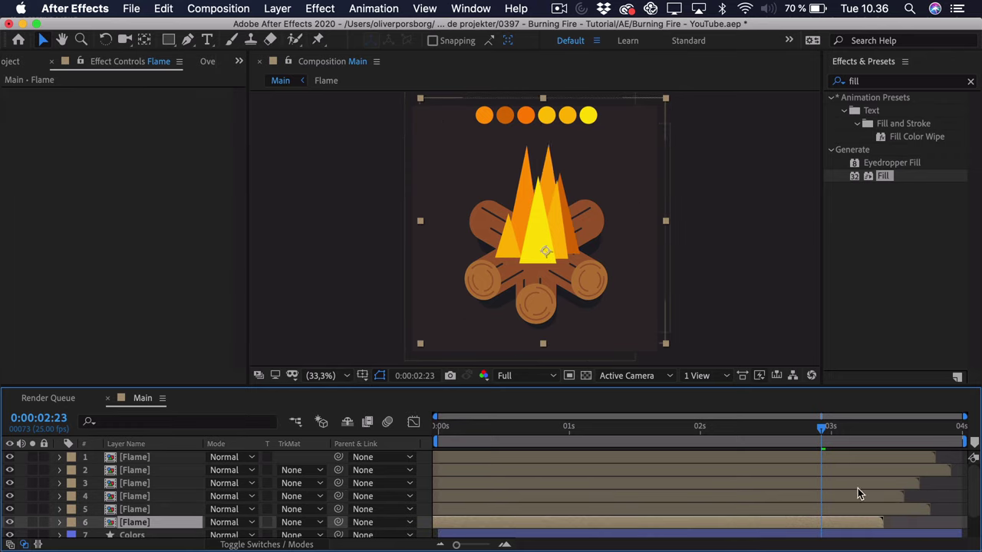
- End the work area near 3:07 and preview the fire animation from the start
{"action": "left_click_drag", "start_coordinate": [849, 428], "coordinate": [873, 434]}
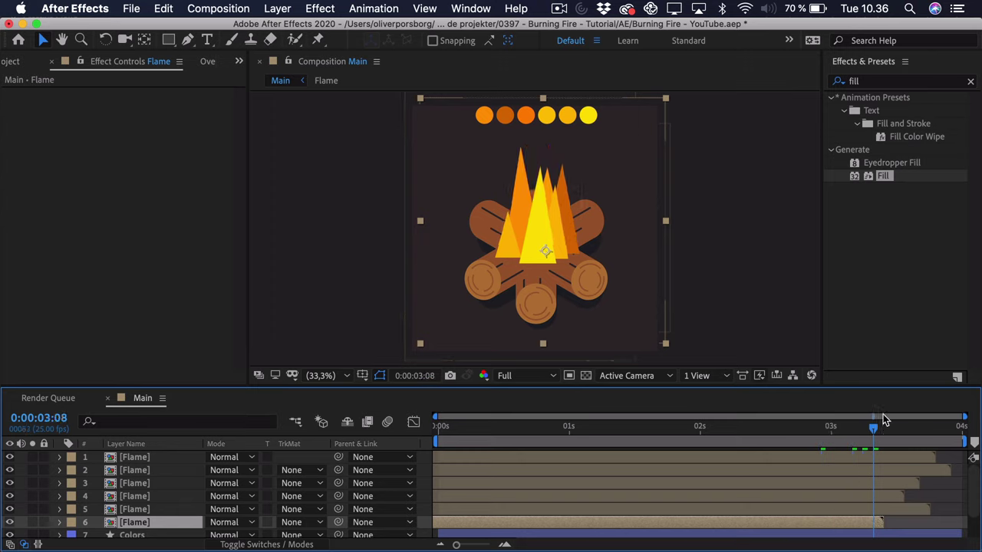
{"action": "mouse_move", "coordinate": [883, 424]}
{"action": "left_mouse_down"}
{"action": "mouse_move", "coordinate": [892, 428]}
{"action": "mouse_move", "coordinate": [859, 429]}
{"action": "mouse_move", "coordinate": [867, 434]}
{"action": "left_mouse_up"}
{"action": "key", "text": "n"}
{"action": "key", "text": "space"}
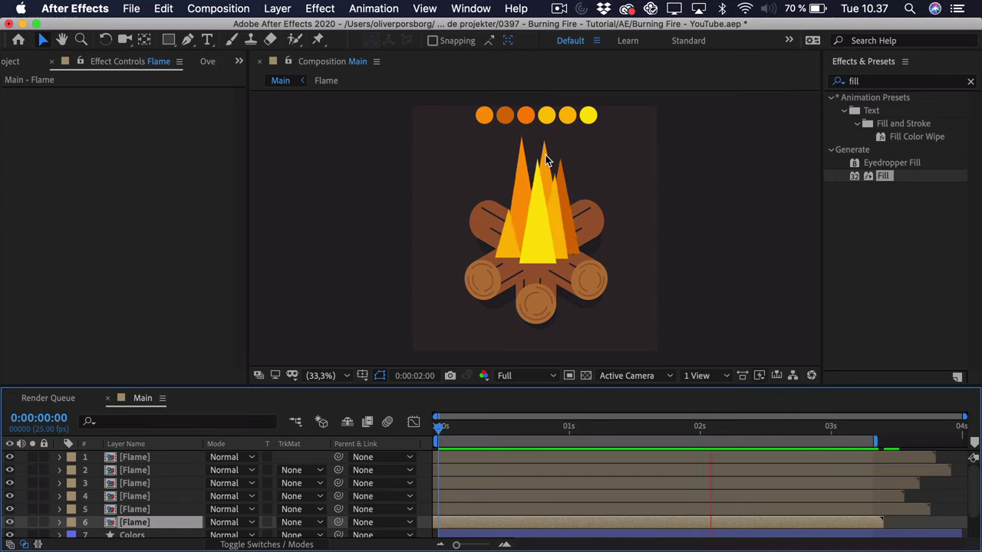
{"action": "key", "text": "space"}
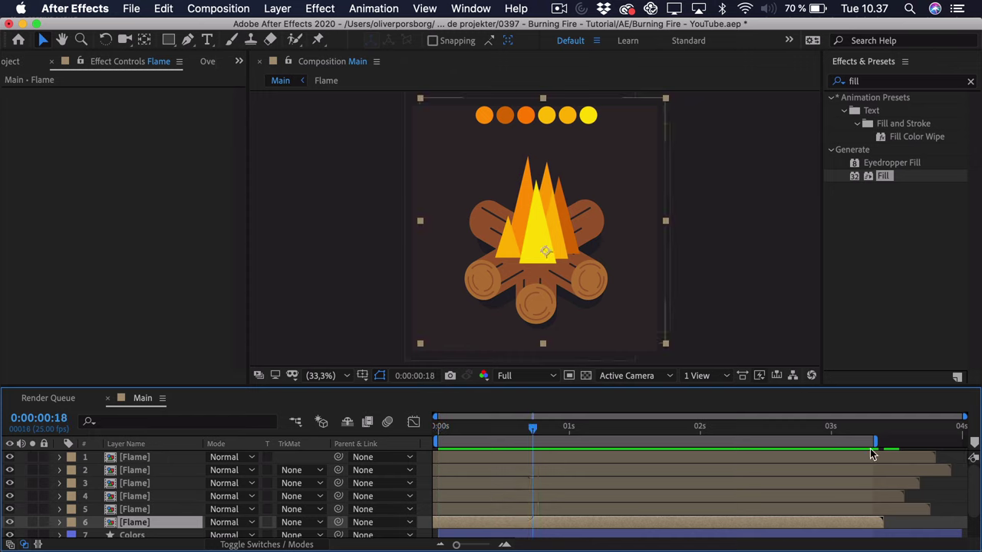
{"action": "left_click_drag", "start_coordinate": [466, 546], "coordinate": [468, 546]}
{"action": "key", "text": "Home"}
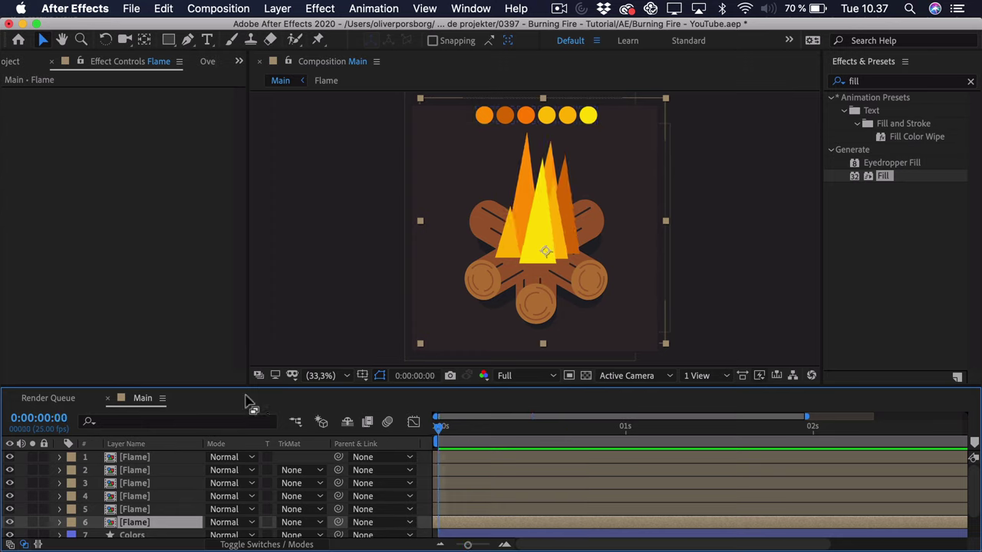
{"action": "key", "text": "space"}
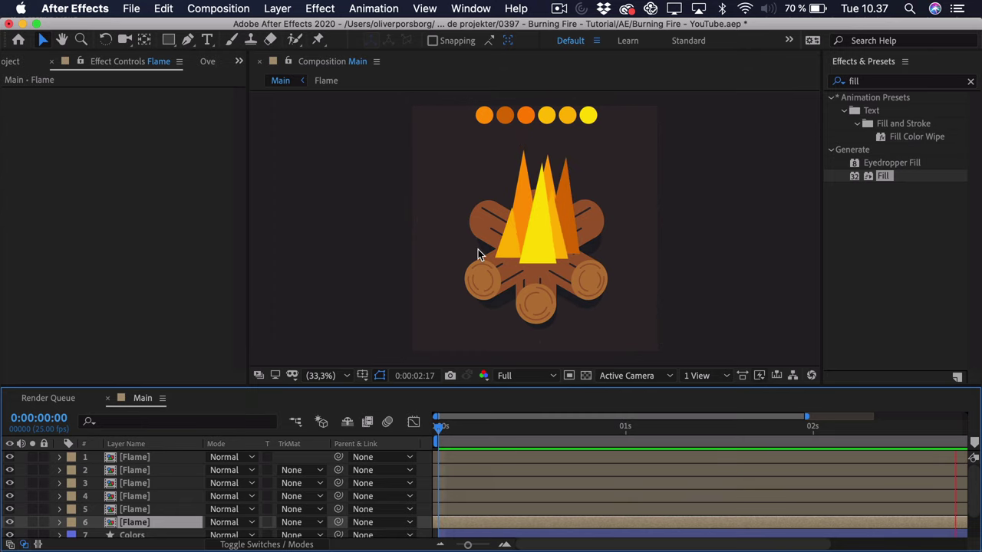
{"action": "key", "text": "space"}
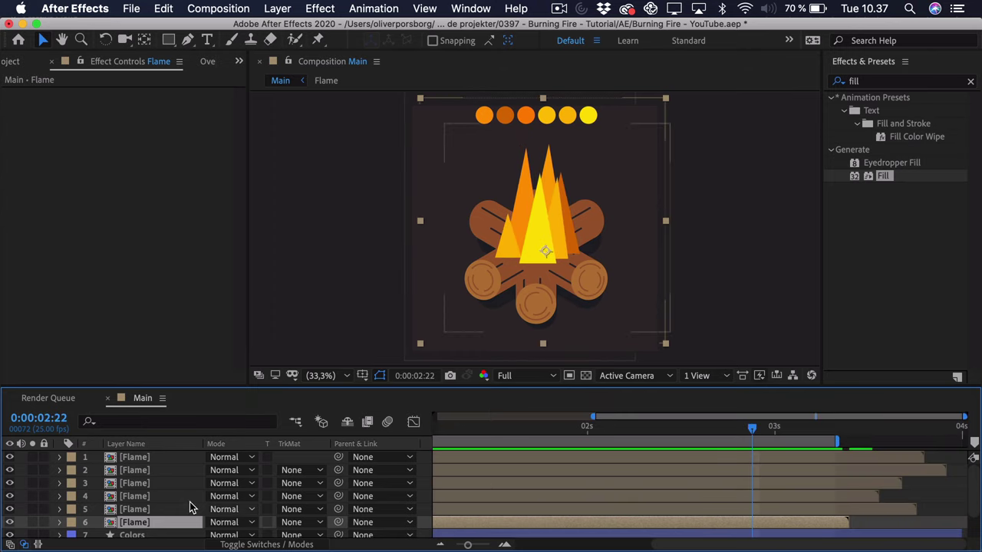
- Hide the Colors swatch layer and zoom the viewer to 66.7% on the fire
{"action": "left_click", "coordinate": [9, 535]}
{"action": "key", "text": "period"}
{"action": "key", "text": "period"}
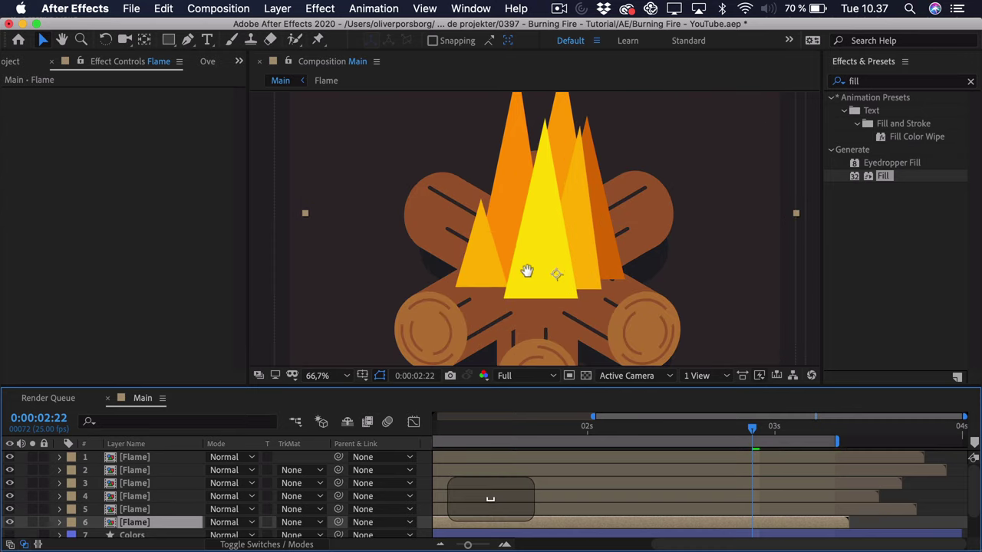
{"action": "left_click_drag", "start_coordinate": [526, 267], "coordinate": [560, 224]}
{"action": "key", "text": "v"}
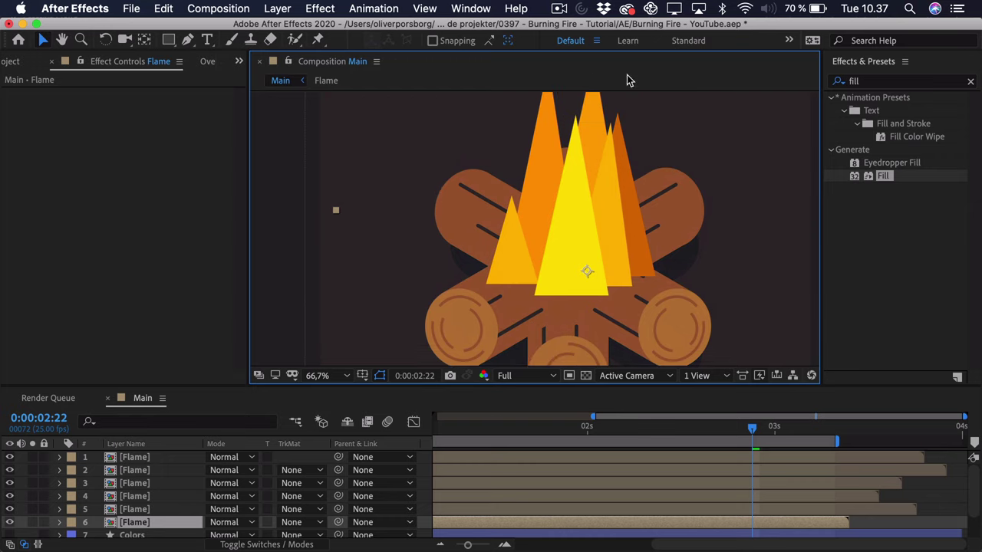
- Select the Shadow layer, check its 1E2024 fill colour, and show its Scale of 134,8%
{"action": "scroll", "coordinate": [583, 138], "scroll_direction": "down", "scroll_amount": 3}
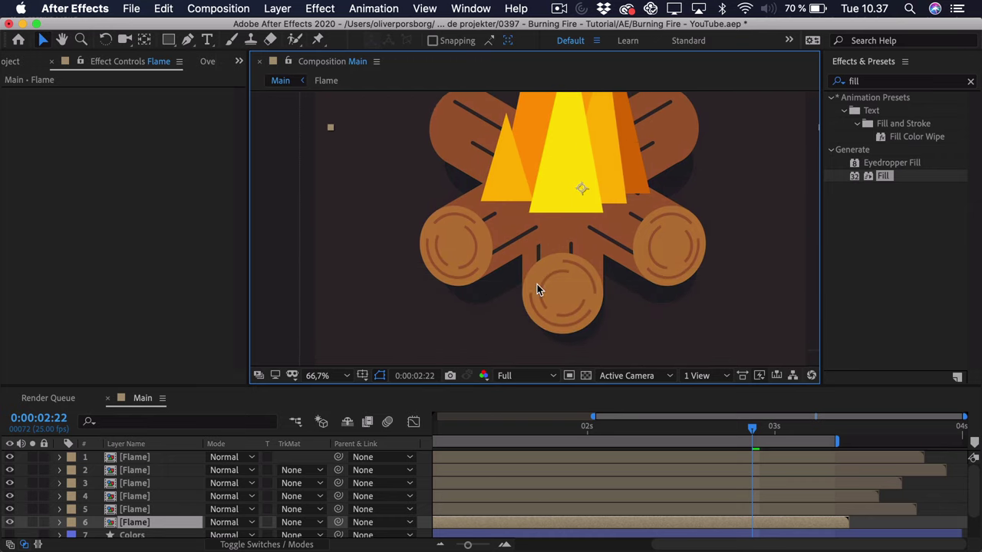
{"action": "scroll", "coordinate": [170, 483], "scroll_direction": "down", "scroll_amount": 2}
{"action": "left_click", "coordinate": [136, 531]}
{"action": "key", "text": "space"}
{"action": "left_click_drag", "start_coordinate": [573, 237], "coordinate": [553, 256]}
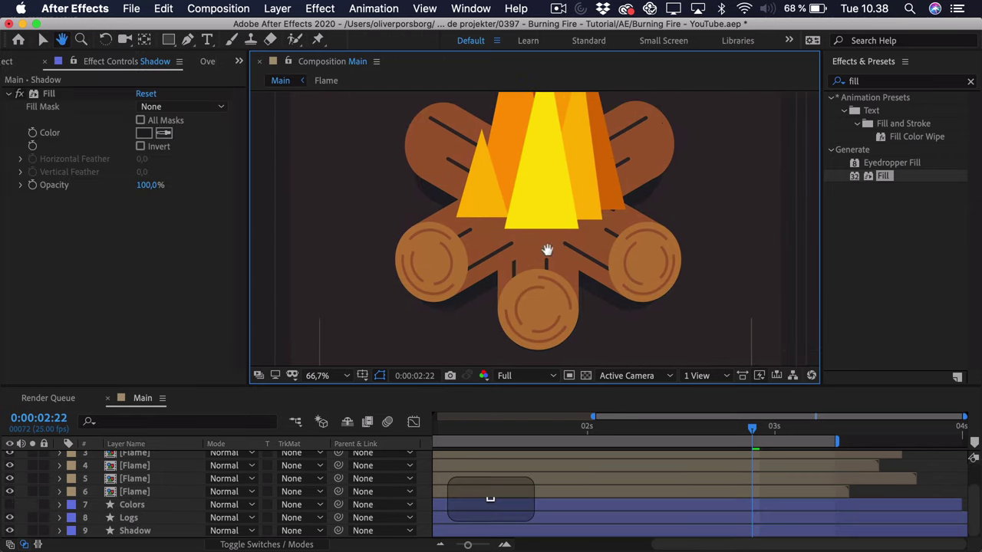
{"action": "left_click", "coordinate": [141, 520]}
{"action": "left_click", "coordinate": [145, 532]}
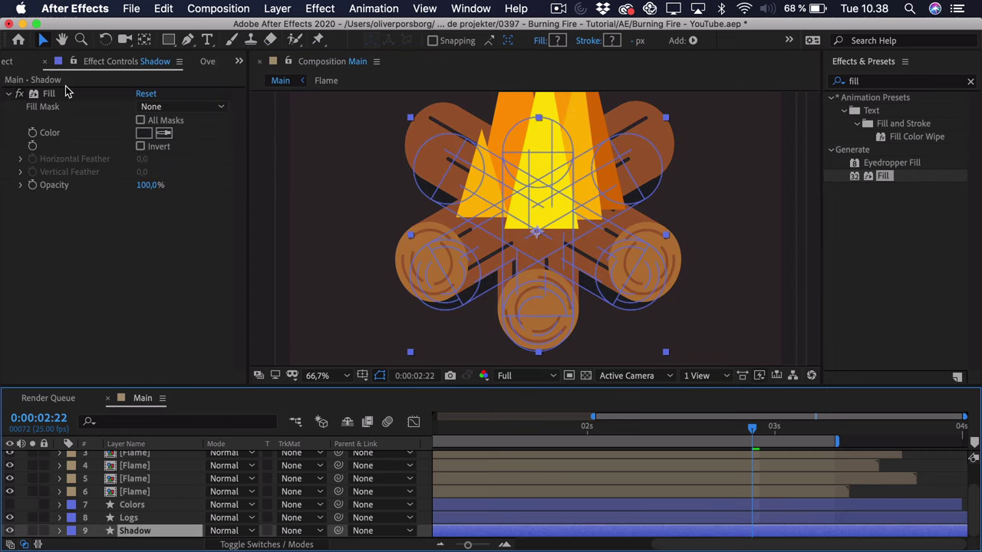
{"action": "left_click", "coordinate": [145, 134]}
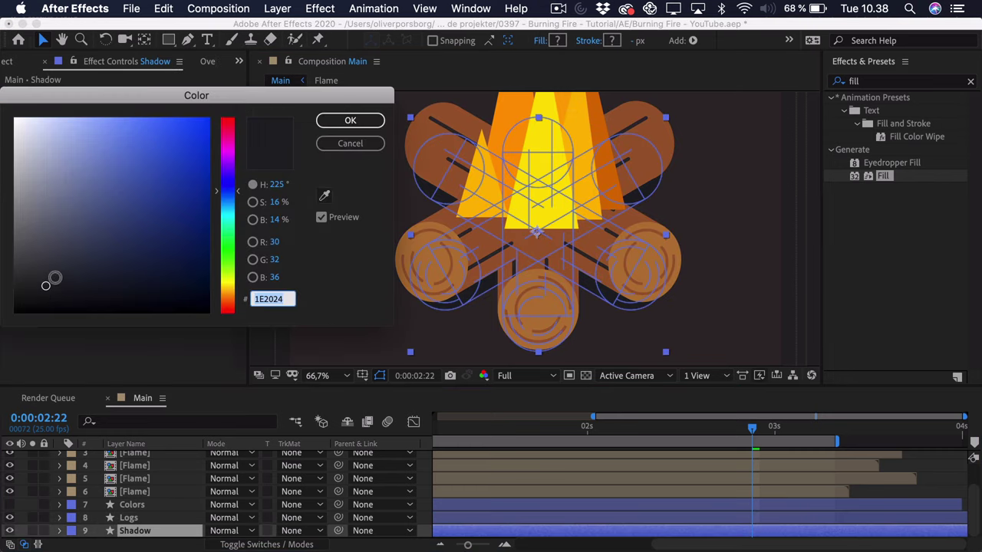
{"action": "left_click", "coordinate": [350, 143]}
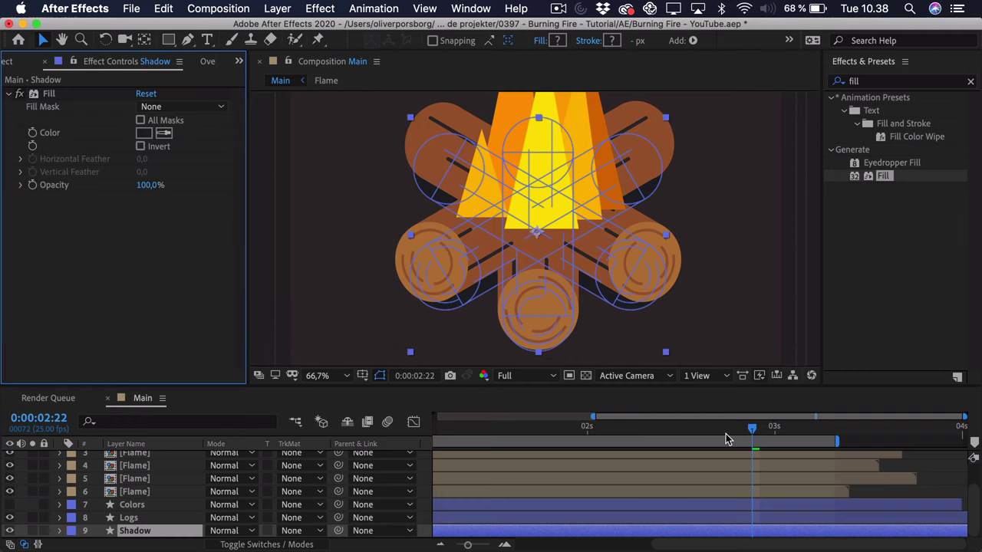
{"action": "key", "text": "s"}
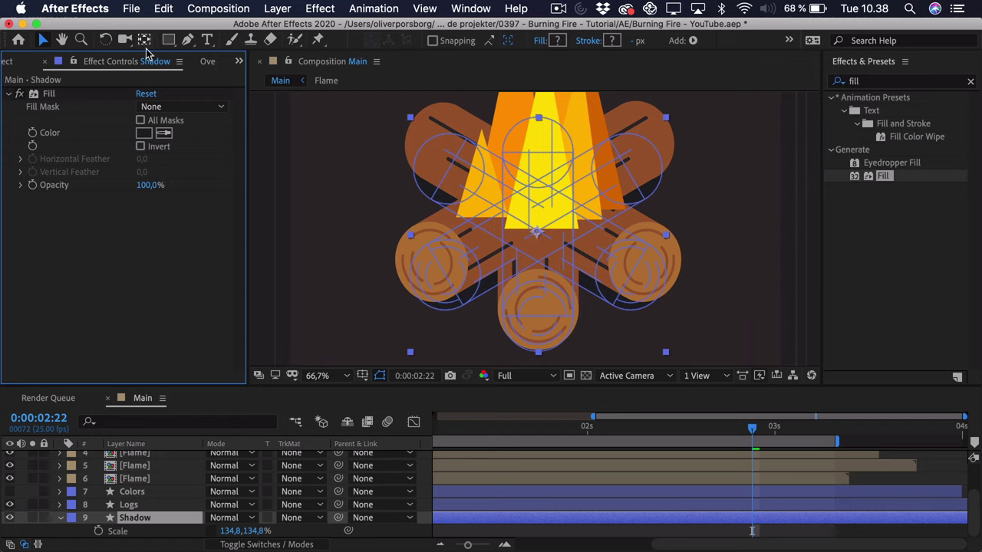
- Add a wiggle(4,10) expression to the Shadow layer's Scale
{"action": "left_click", "coordinate": [98, 531], "text": "alt"}
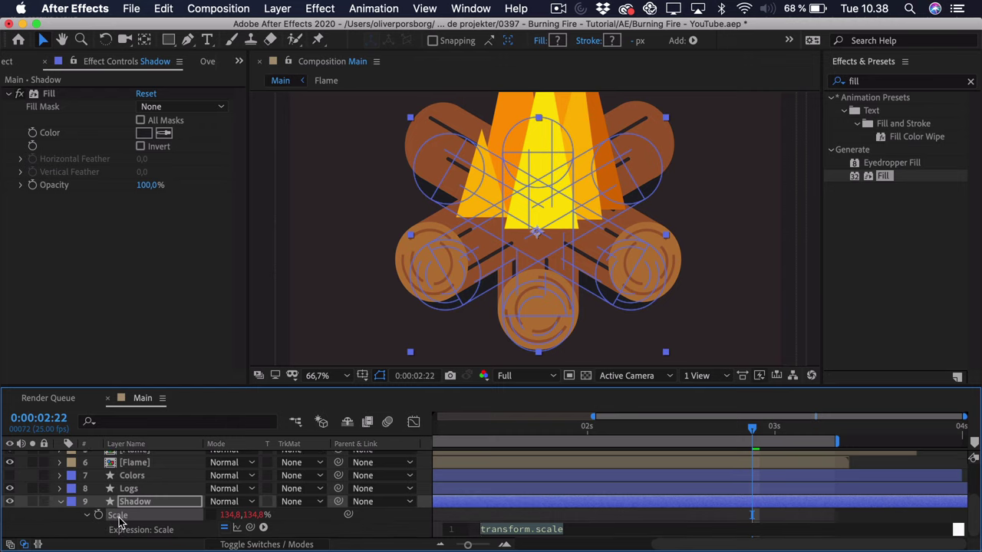
{"action": "type", "text": "wiggle("}
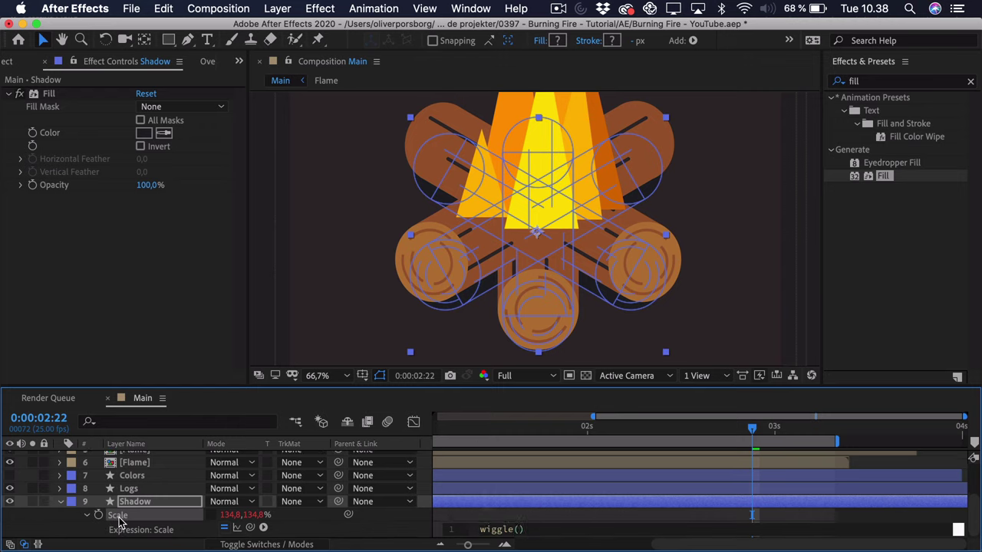
{"action": "type", "text": "4,"}
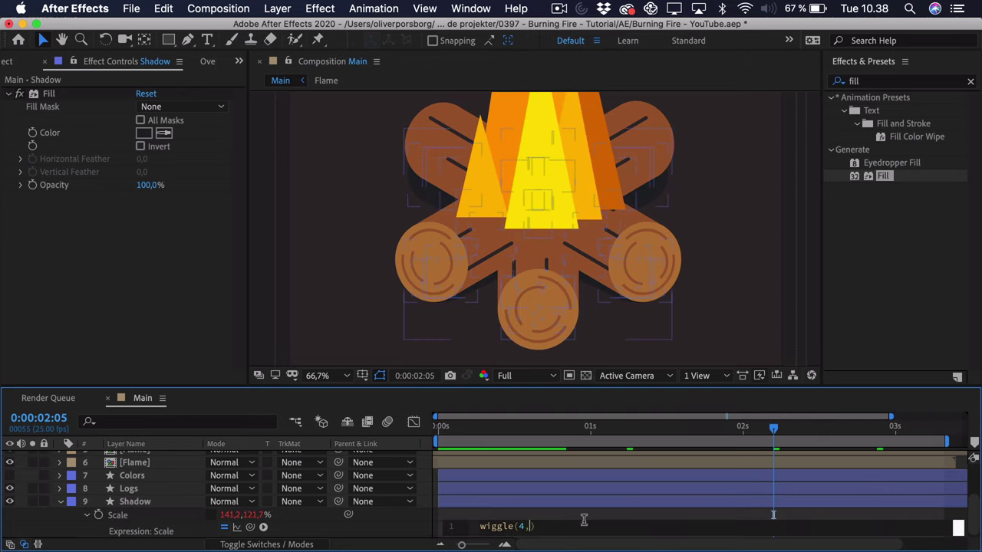
{"action": "type", "text": "10"}
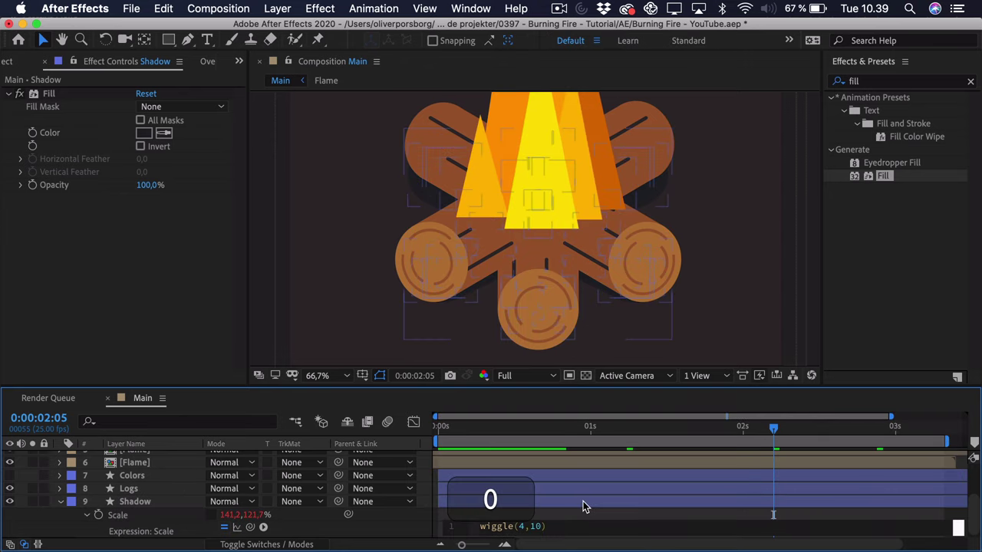
{"action": "left_click", "coordinate": [588, 514]}
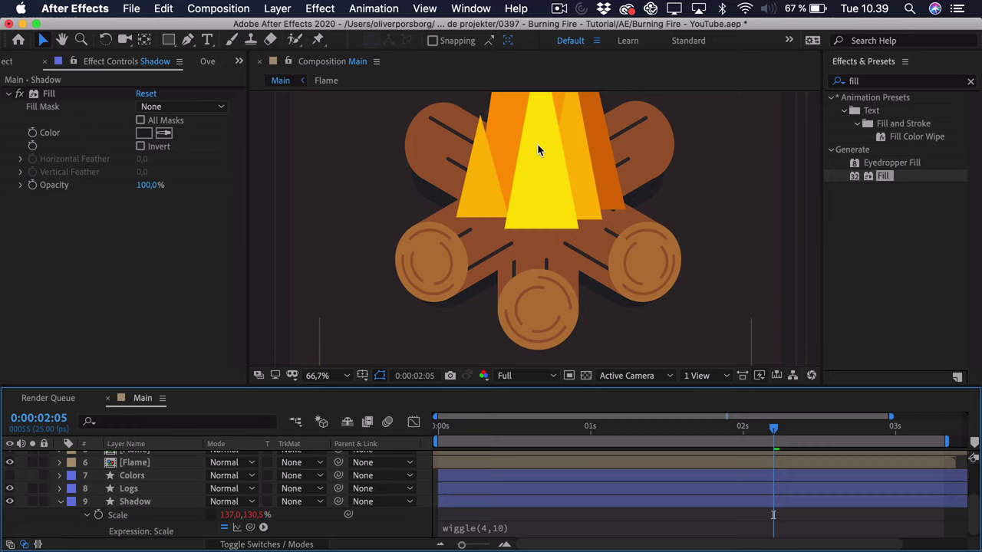
- Preview the flickering fire from the start, then collapse the Shadow layer
{"action": "left_click_drag", "start_coordinate": [462, 432], "coordinate": [223, 418]}
{"action": "scroll", "coordinate": [625, 322], "scroll_direction": "down", "scroll_amount": 2}
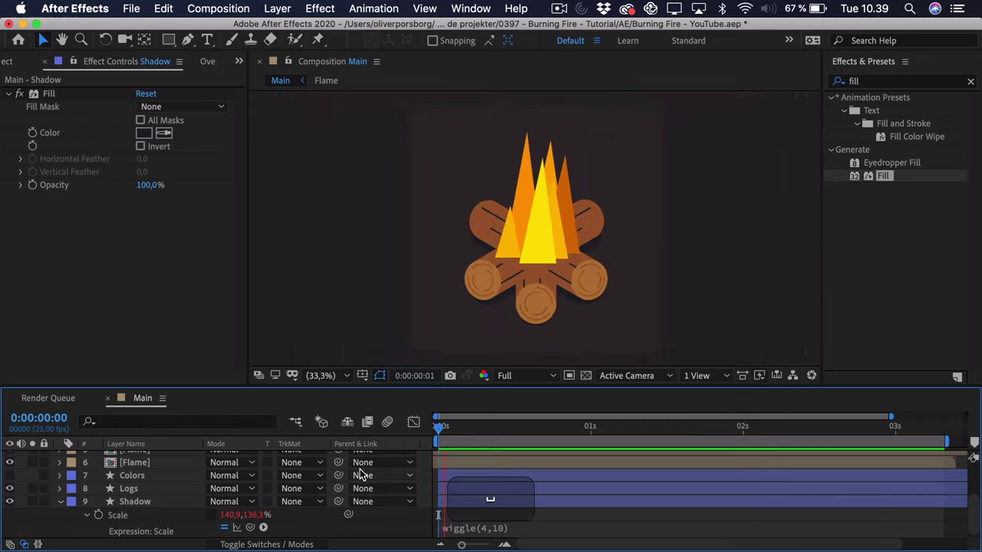
{"action": "key", "text": "space"}
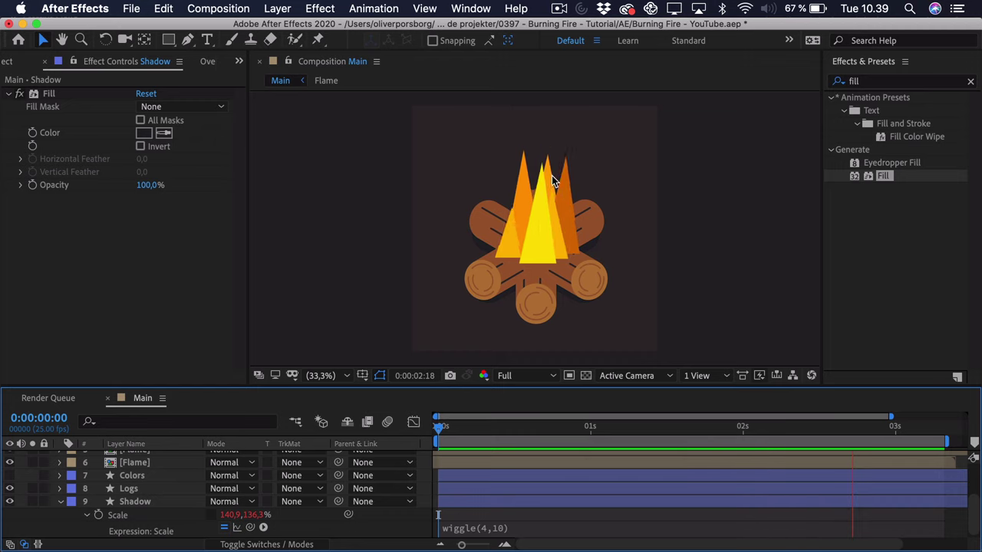
{"action": "key", "text": "space"}
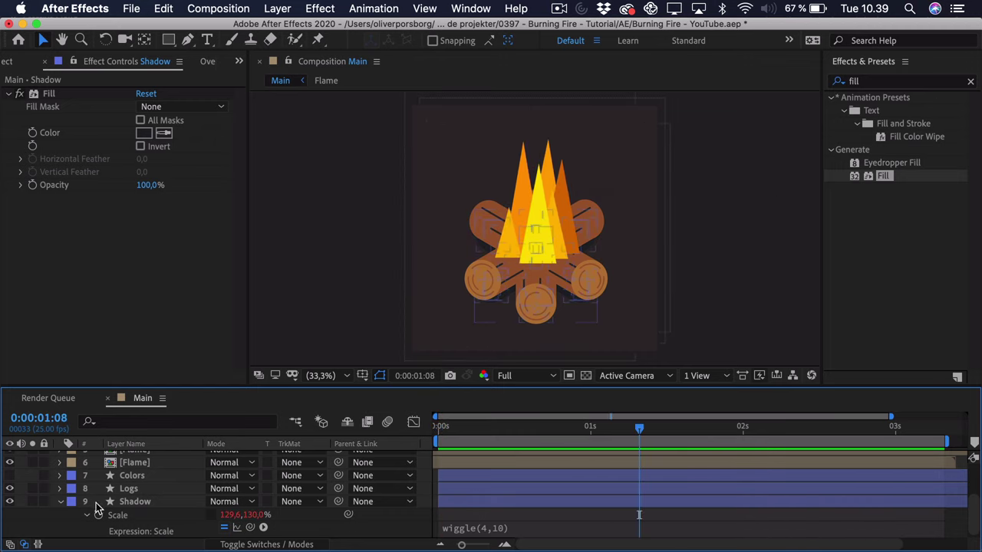
{"action": "left_click", "coordinate": [62, 502]}
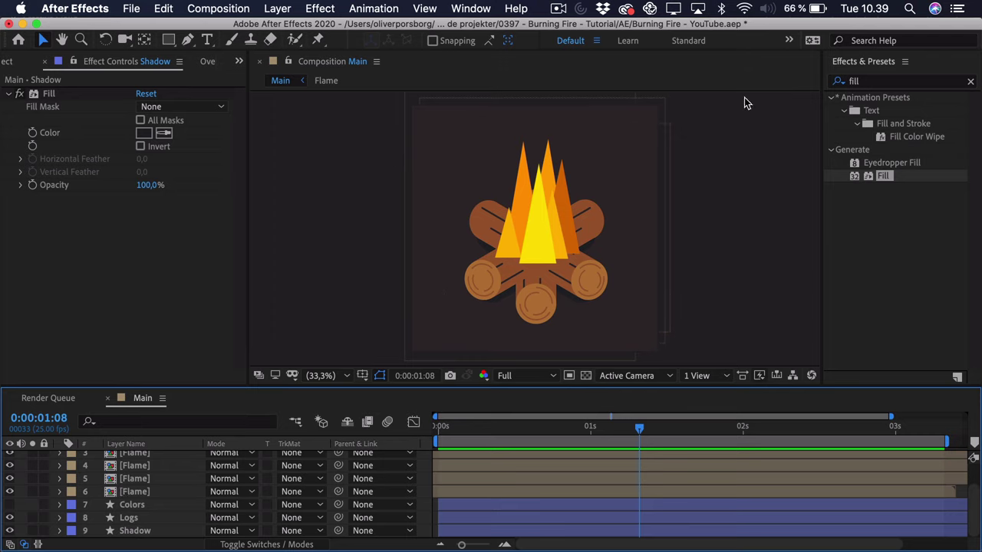
- Frame the flames and select Flame layer 4 so the new layer lands above it
{"action": "scroll", "coordinate": [539, 128], "scroll_direction": "up", "scroll_amount": 2}
{"action": "key", "text": "space"}
{"action": "left_click_drag", "start_coordinate": [529, 133], "coordinate": [530, 221]}
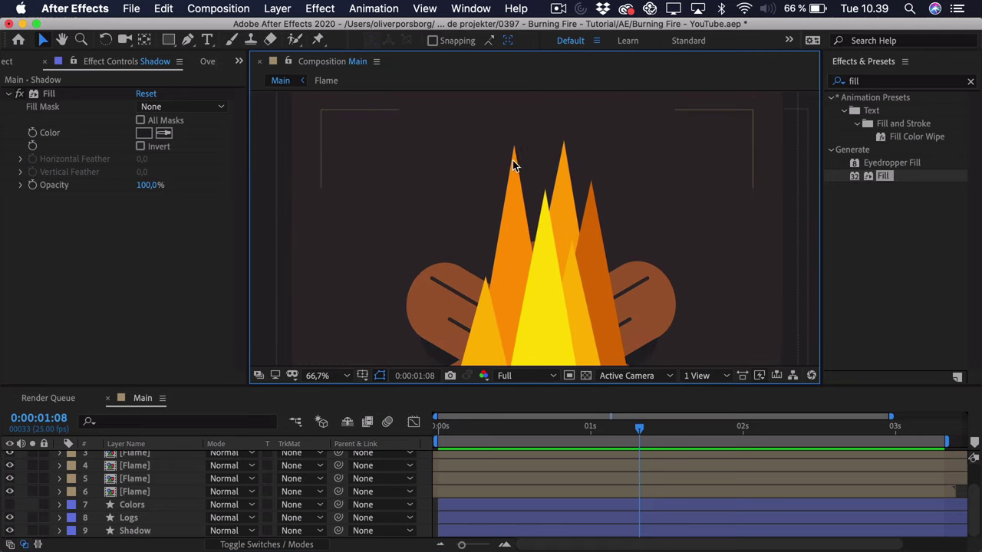
{"action": "left_click", "coordinate": [138, 492]}
{"action": "left_click", "coordinate": [138, 479]}
{"action": "scroll", "coordinate": [115, 488], "scroll_direction": "up", "scroll_amount": 1}
{"action": "left_click", "coordinate": [138, 479]}
{"action": "scroll", "coordinate": [142, 483], "scroll_direction": "up", "scroll_amount": 1}
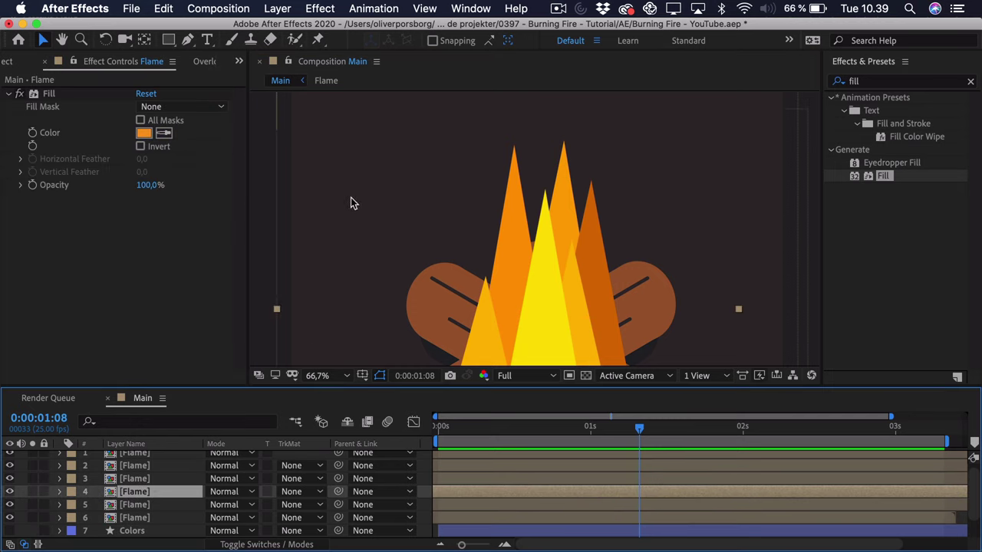
- Create a new solid named Sparks, coloured with orange sampled from the flame
{"action": "left_click", "coordinate": [278, 8]}
{"action": "mouse_move", "coordinate": [287, 23]}
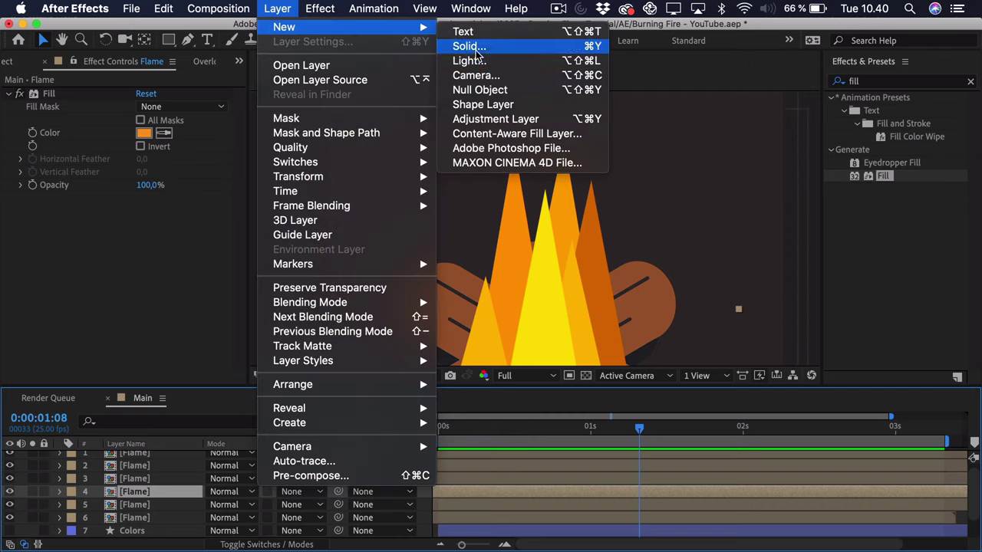
{"action": "left_click", "coordinate": [452, 81]}
{"action": "left_click", "coordinate": [252, 345]}
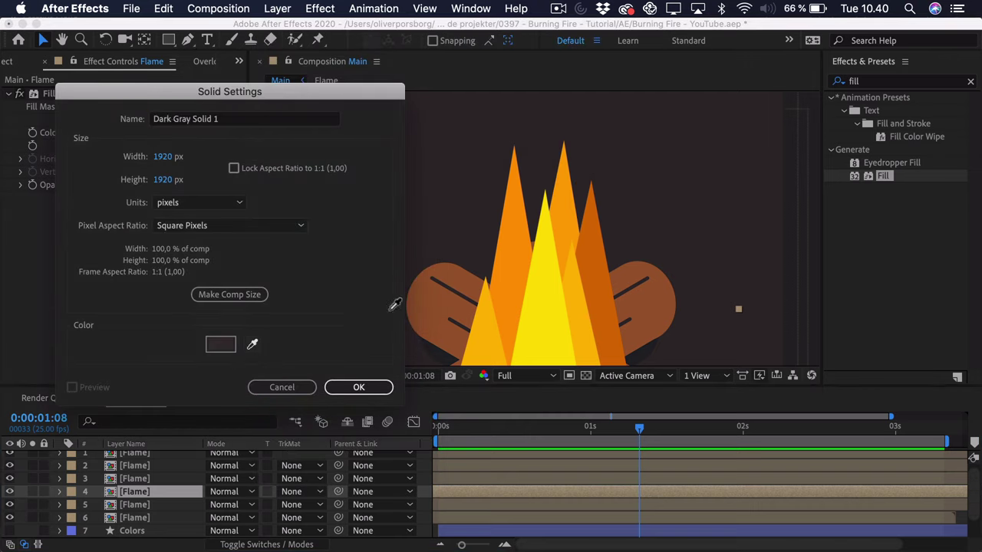
{"action": "left_click", "coordinate": [521, 223]}
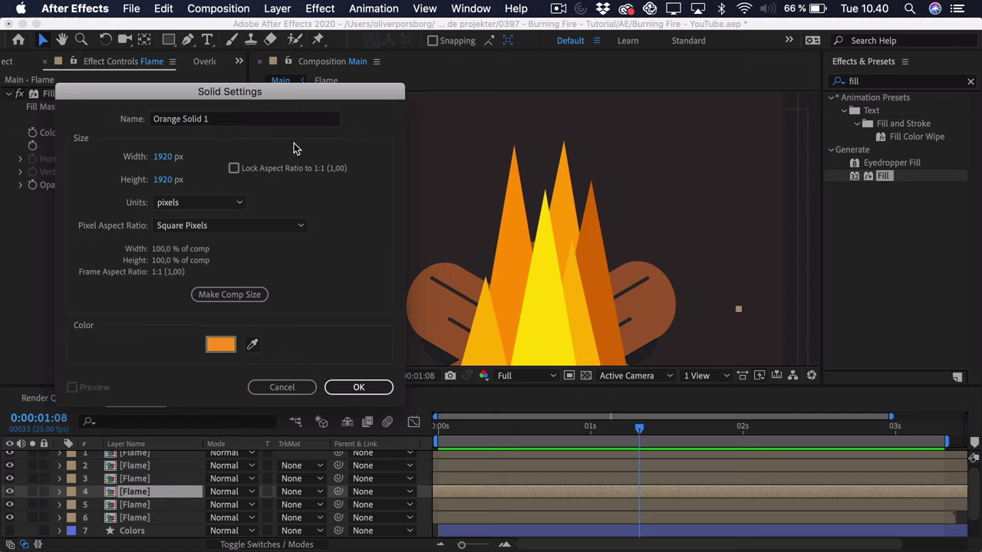
{"action": "triple_click", "coordinate": [258, 120]}
{"action": "type", "text": "Sparks"}
{"action": "key", "text": "Return"}
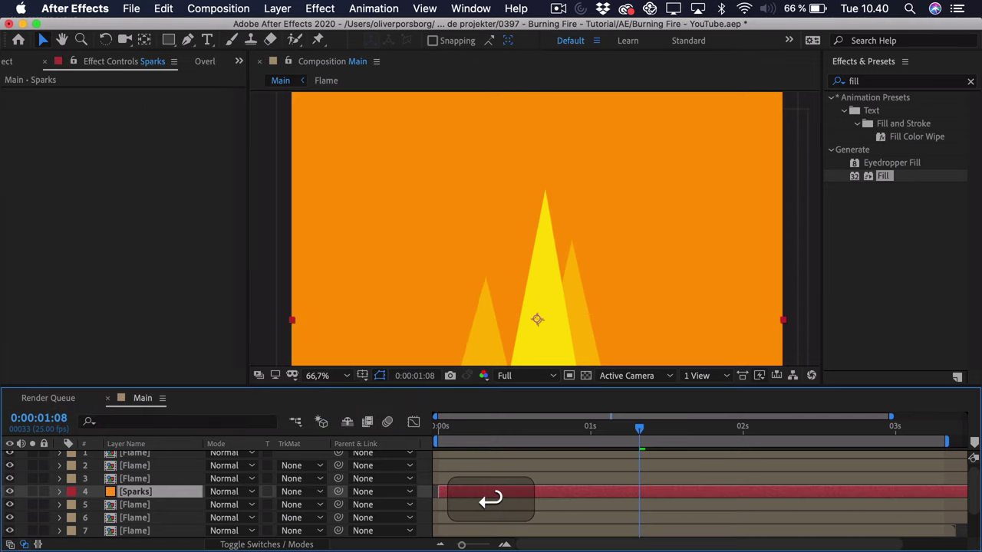
{"action": "left_click_drag", "start_coordinate": [560, 226], "coordinate": [584, 316]}
- Search 'particl' and apply CC Particle Systems II to the Sparks layer, reframing the fire
{"action": "left_click", "coordinate": [878, 80]}
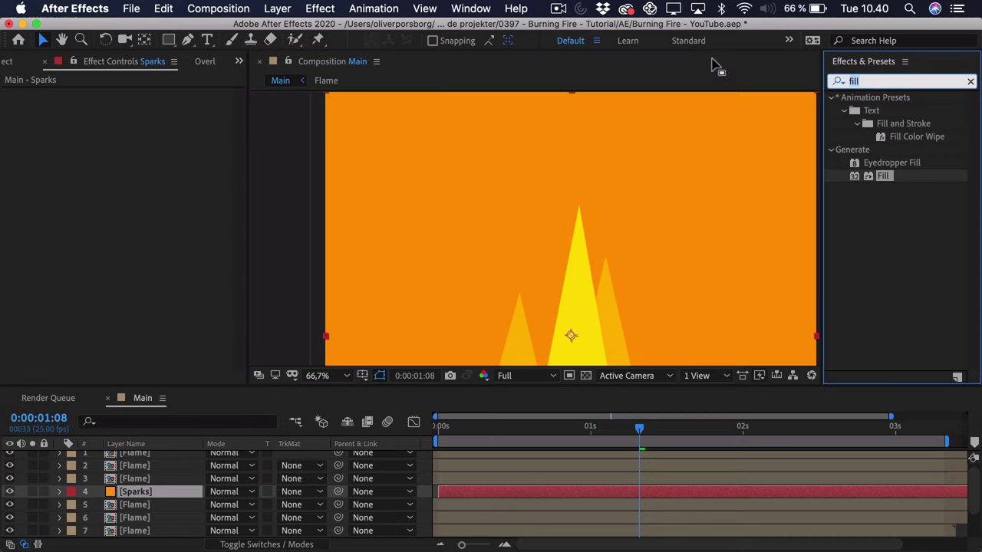
{"action": "type", "text": "particl"}
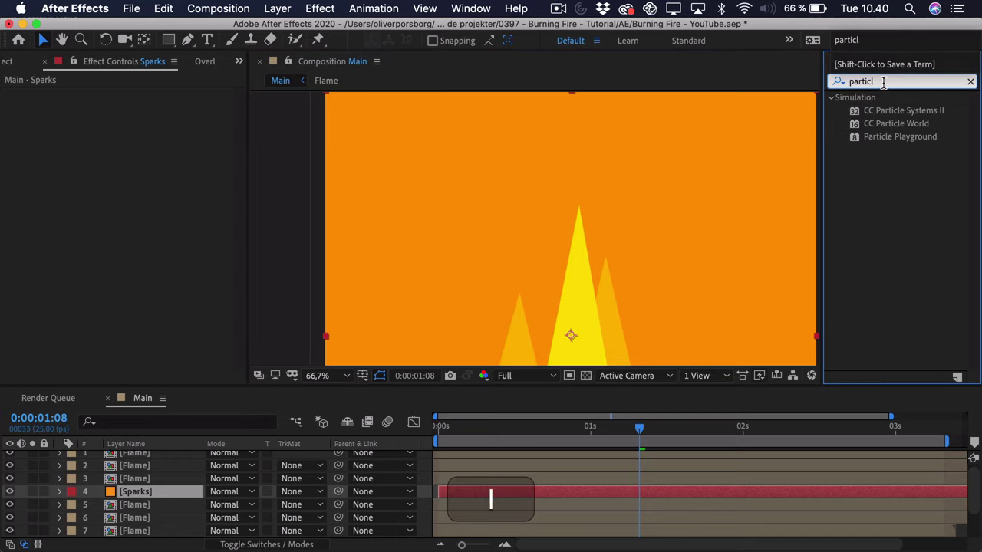
{"action": "left_click_drag", "start_coordinate": [898, 112], "coordinate": [346, 102]}
{"action": "key", "text": "comma"}
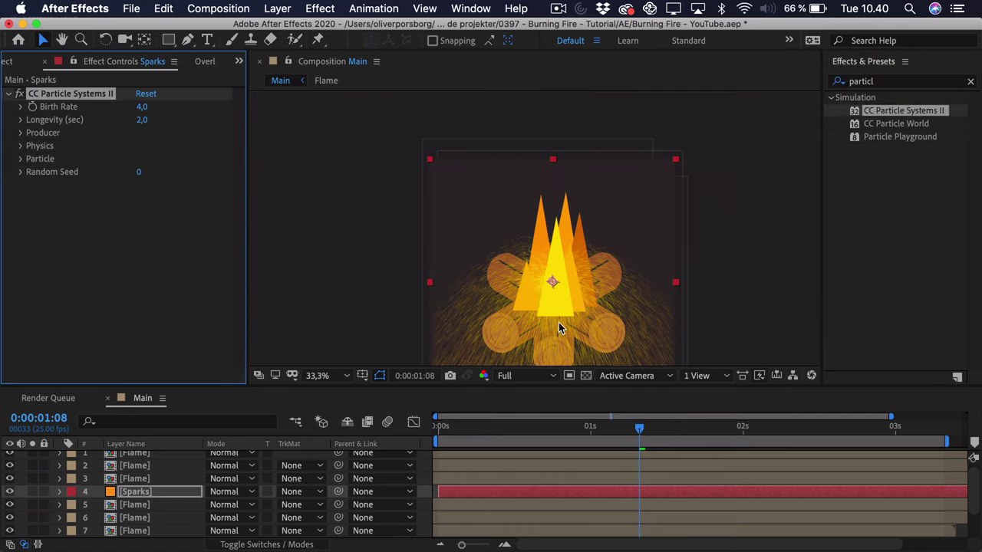
{"action": "key", "text": "space"}
{"action": "left_click_drag", "start_coordinate": [552, 310], "coordinate": [534, 277]}
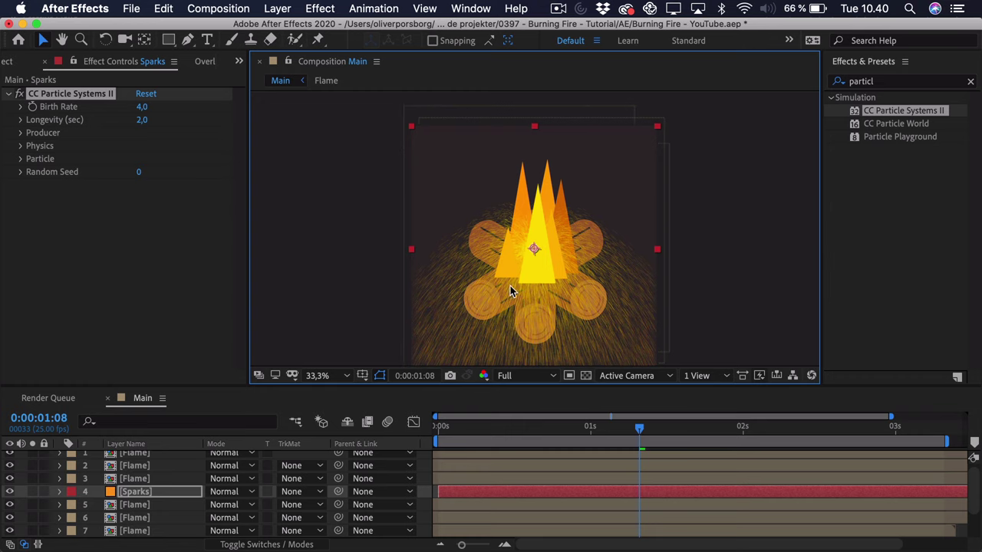
{"action": "key", "text": "period"}
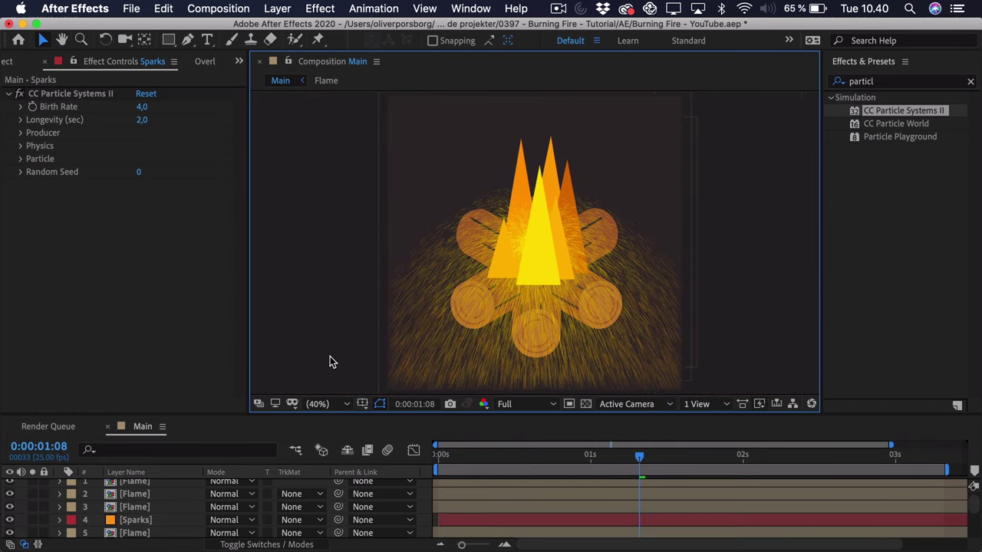
- Rotate the Sparks layer to 180° so particles spray upward
{"action": "left_click", "coordinate": [144, 520]}
{"action": "scroll", "coordinate": [147, 522], "scroll_direction": "down", "scroll_amount": 1}
{"action": "scroll", "coordinate": [147, 522], "scroll_direction": "down", "scroll_amount": 1}
{"action": "key", "text": "r"}
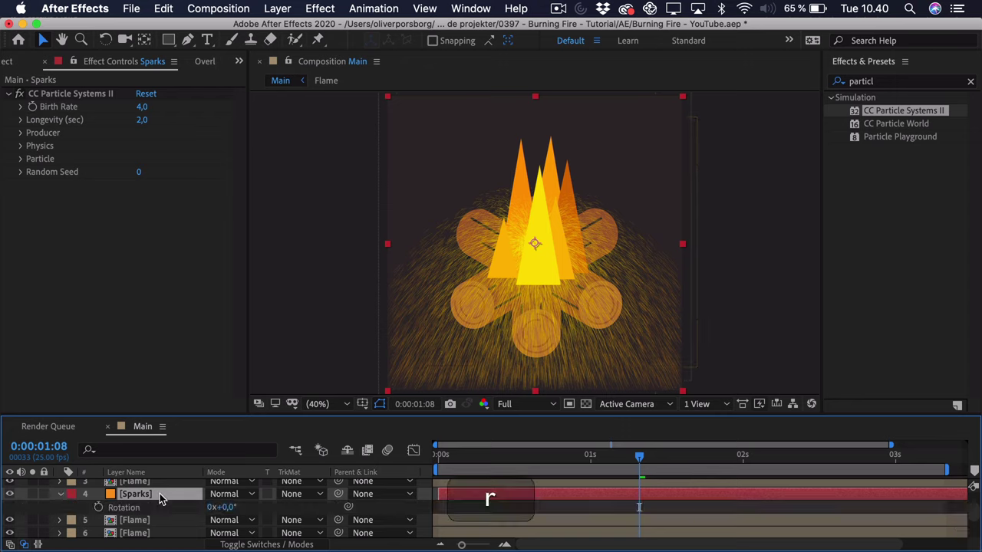
{"action": "left_click_drag", "start_coordinate": [223, 506], "coordinate": [365, 507]}
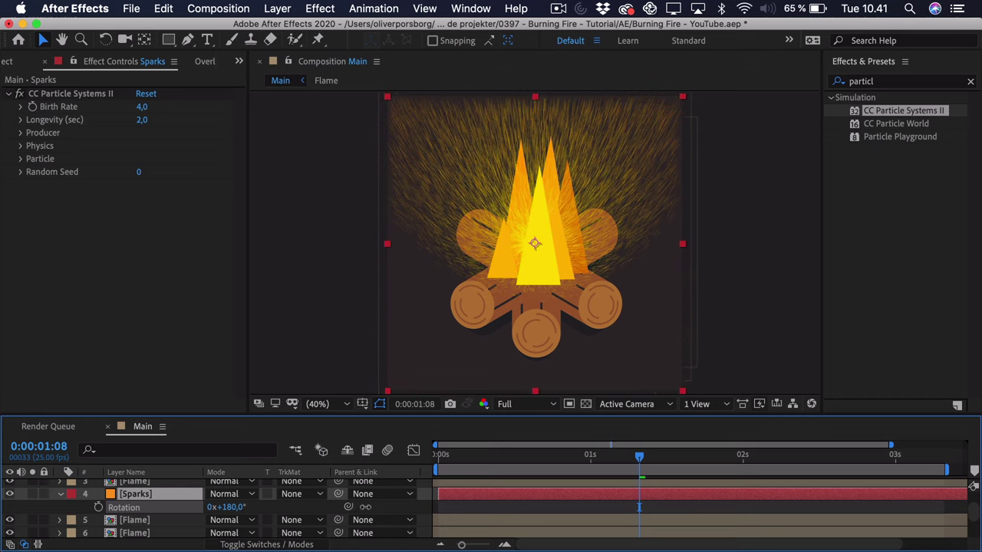
{"action": "left_click", "coordinate": [60, 495]}
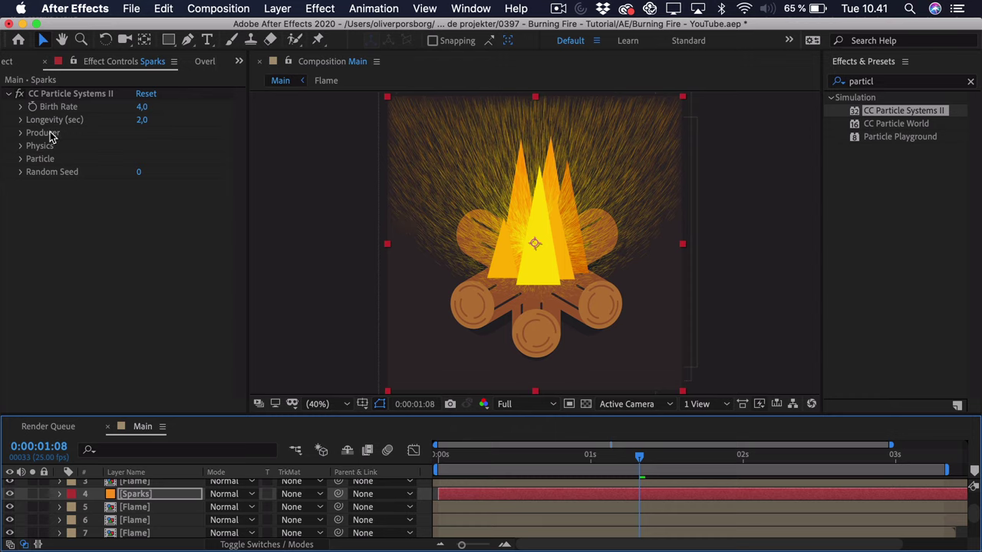
- Move the particle Producer position into the flames (940,1110)
{"action": "left_click", "coordinate": [21, 133]}
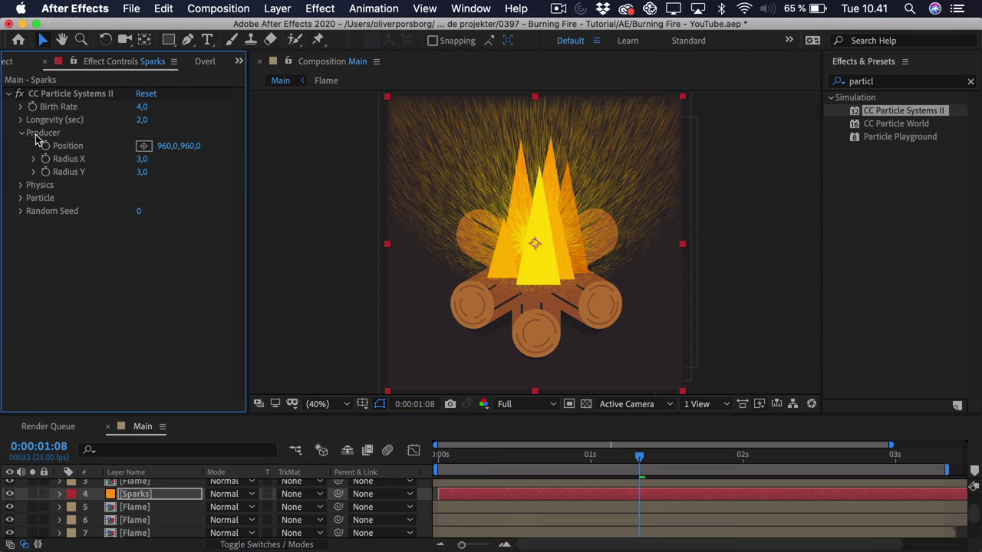
{"action": "left_click", "coordinate": [143, 146]}
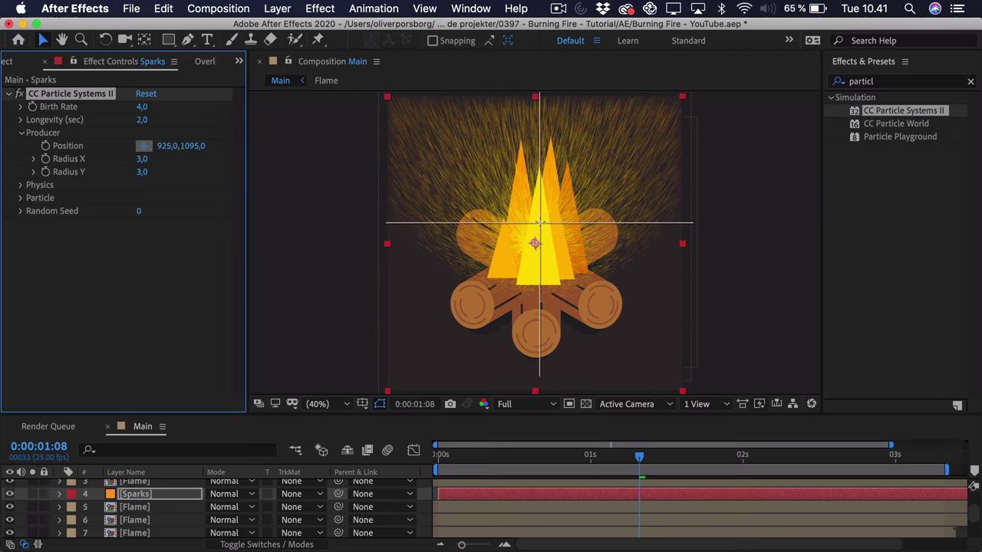
{"action": "left_click", "coordinate": [538, 221]}
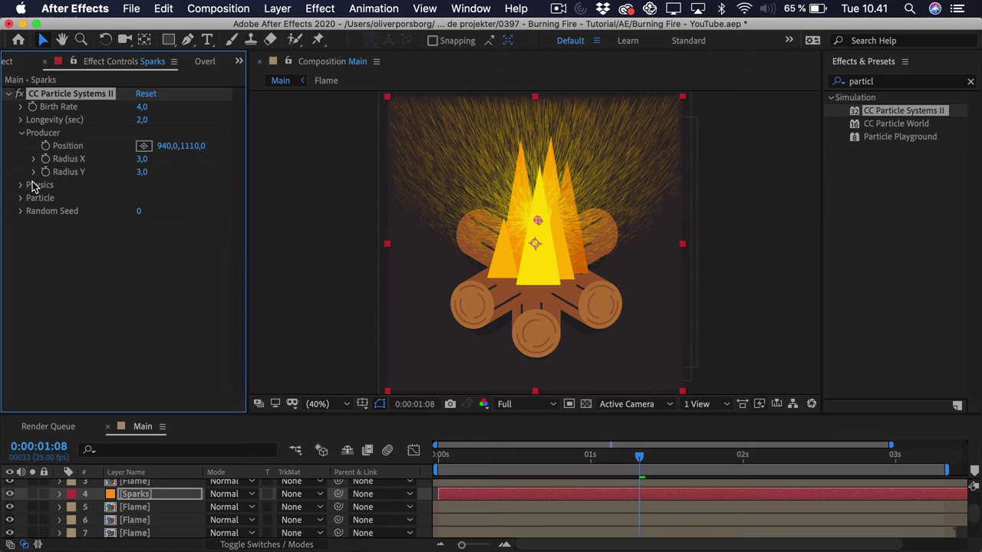
- Tighten the sparks by lowering their velocity and raising resistance to 29,7, previewing the result
{"action": "left_click", "coordinate": [22, 186]}
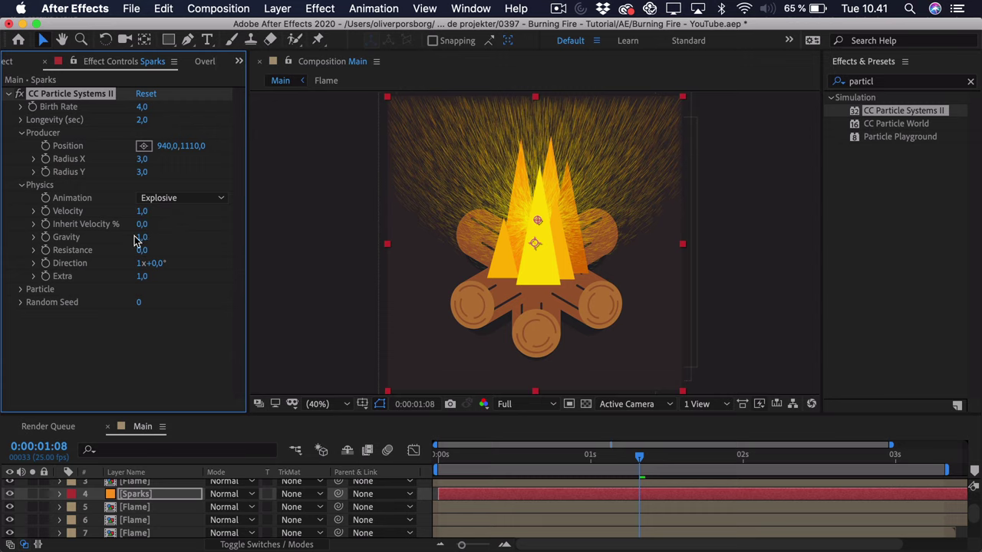
{"action": "left_click", "coordinate": [405, 428]}
{"action": "key", "text": "Home"}
{"action": "key", "text": "space"}
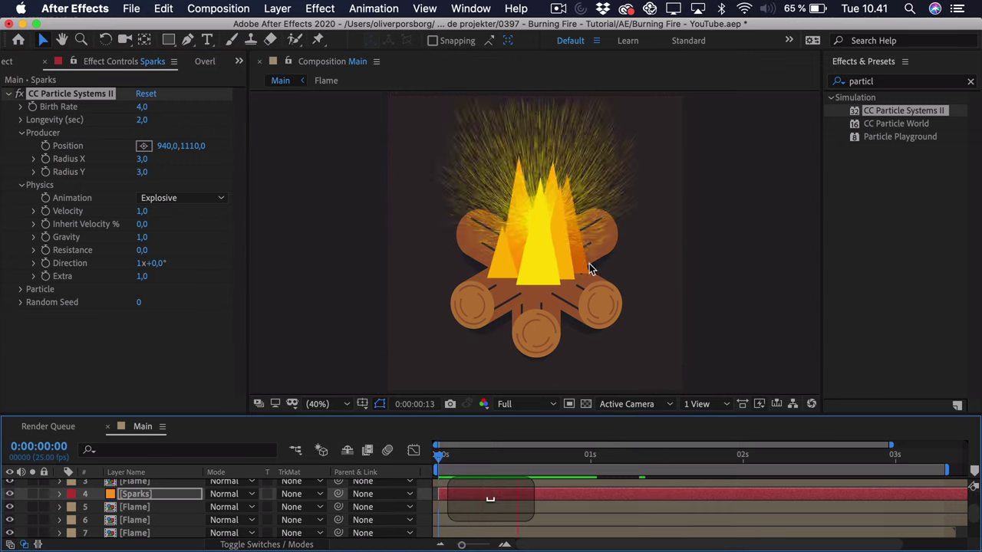
{"action": "key", "text": "space"}
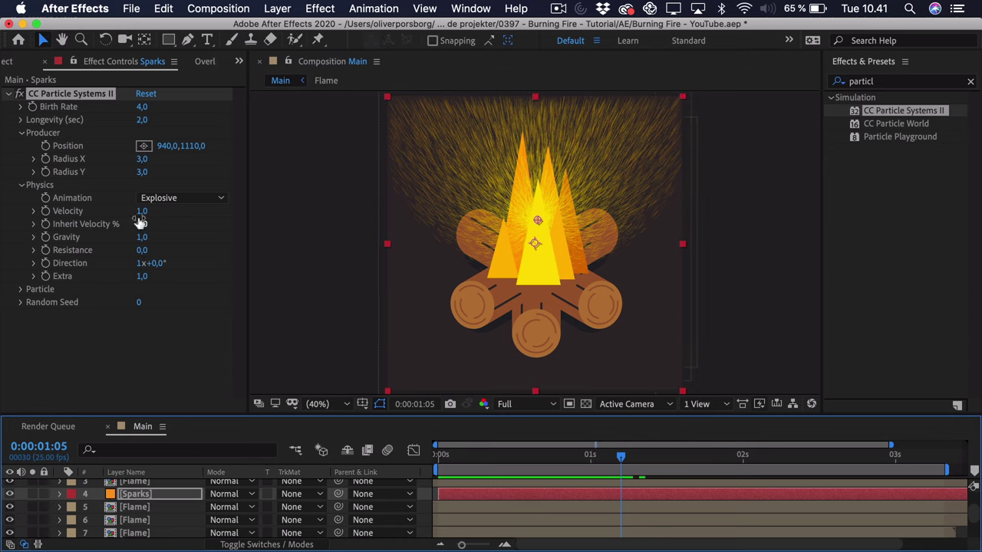
{"action": "left_click_drag", "start_coordinate": [141, 214], "coordinate": [127, 216]}
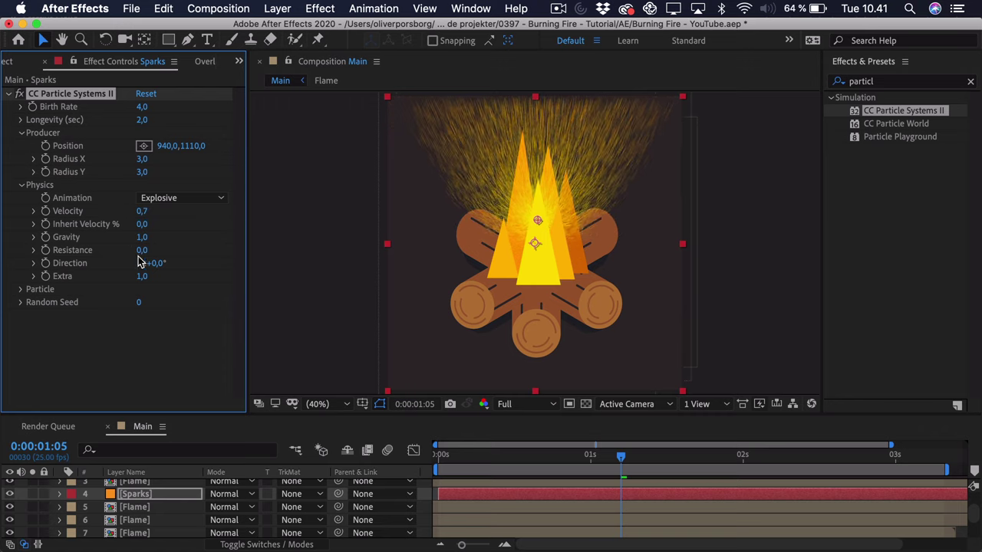
{"action": "left_click_drag", "start_coordinate": [142, 251], "coordinate": [349, 243]}
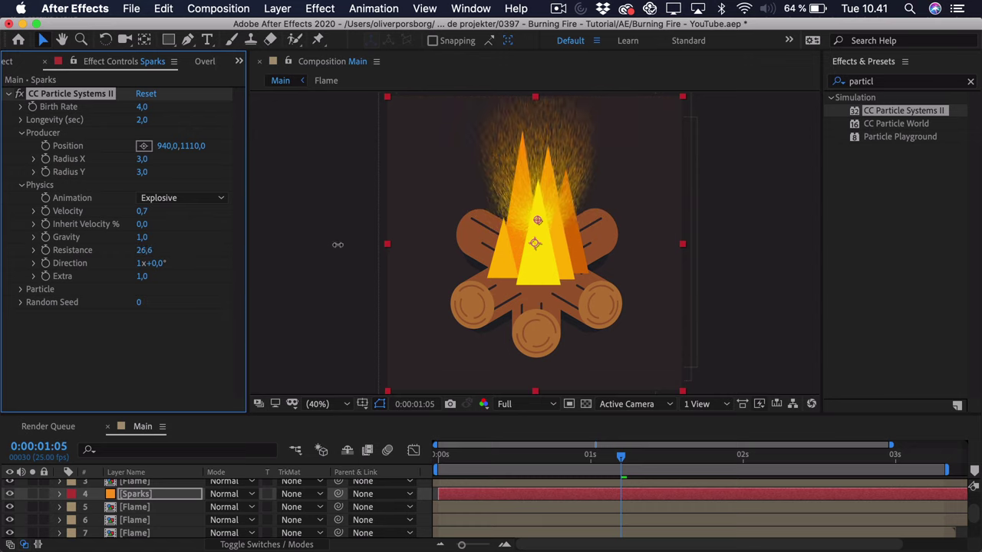
{"action": "left_click", "coordinate": [483, 508]}
{"action": "key", "text": "space"}
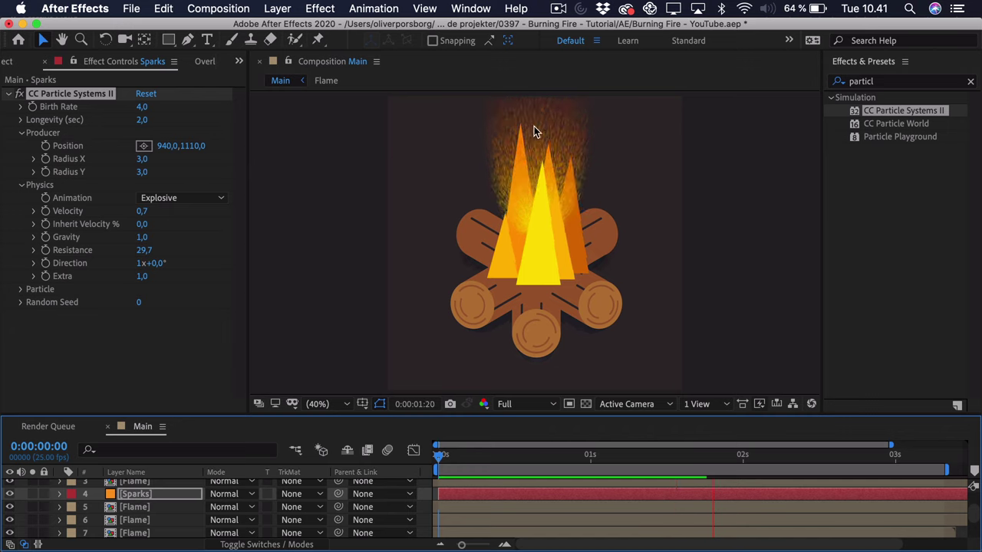
{"action": "key", "text": "space"}
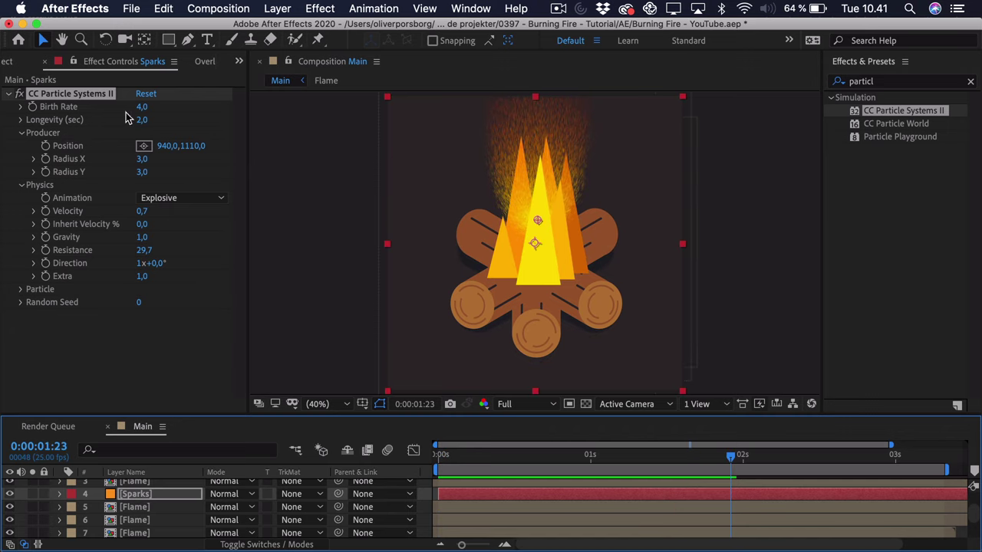
- Set the Sparks particle birth rate to 0,0
{"action": "left_click", "coordinate": [141, 106]}
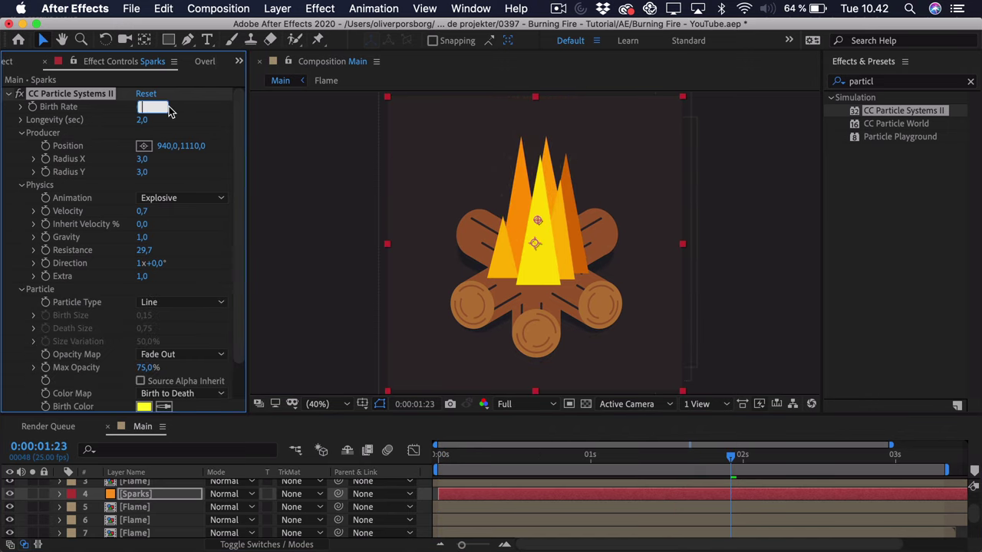
{"action": "type", "text": "0,0"}
{"action": "key", "text": "Return"}
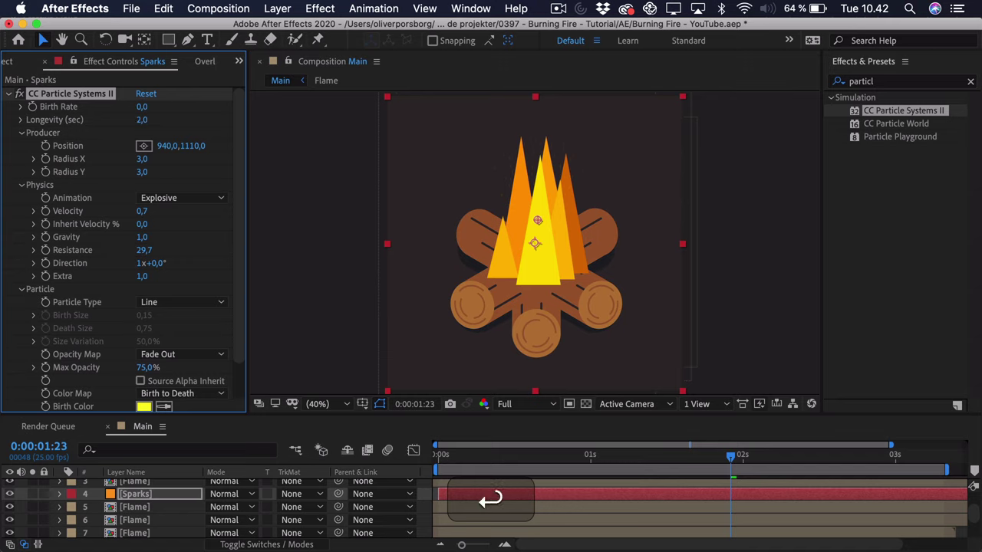
- Change the sparks' particle type to Motion Polygon
{"action": "scroll", "coordinate": [123, 230], "scroll_direction": "down", "scroll_amount": 2}
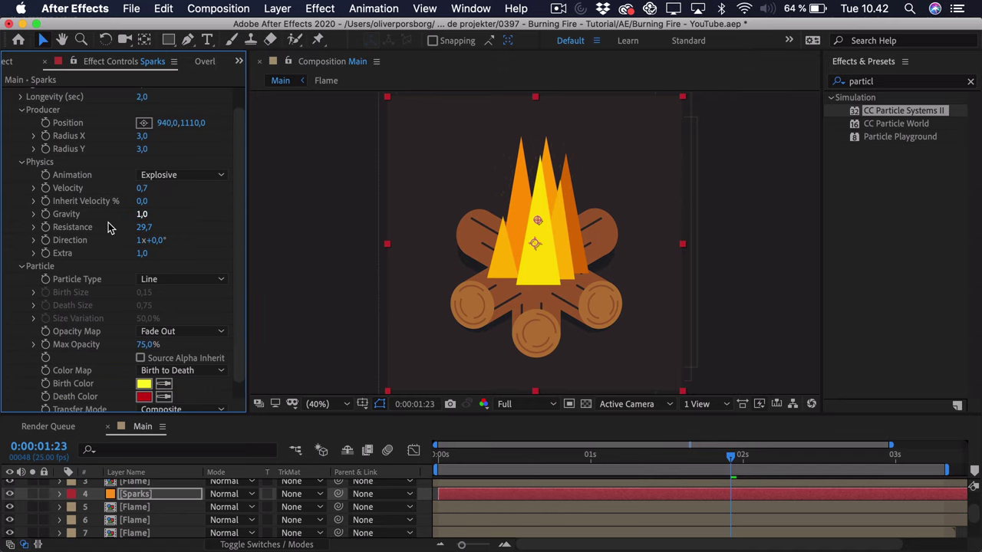
{"action": "scroll", "coordinate": [37, 264], "scroll_direction": "down", "scroll_amount": 1}
{"action": "left_click", "coordinate": [184, 267]}
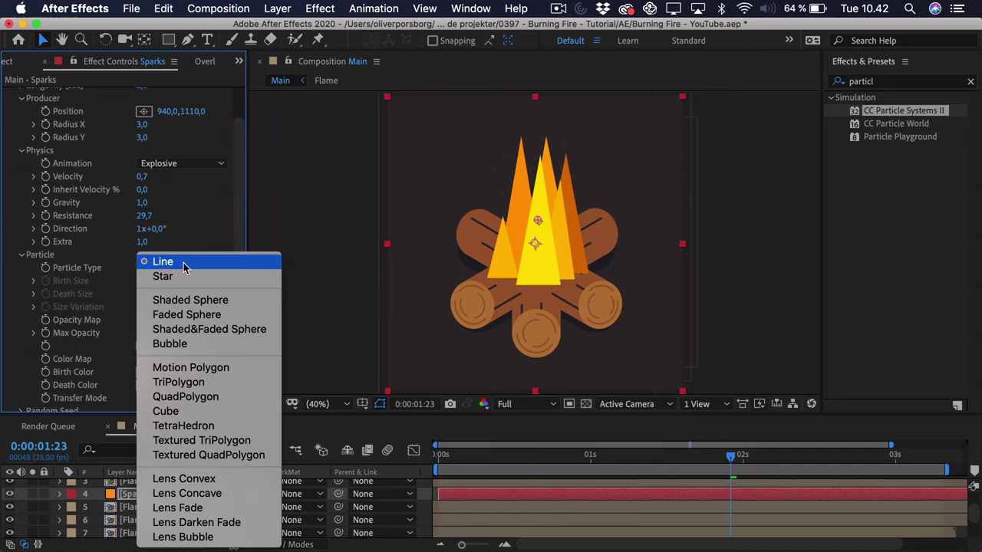
{"action": "left_click", "coordinate": [191, 368]}
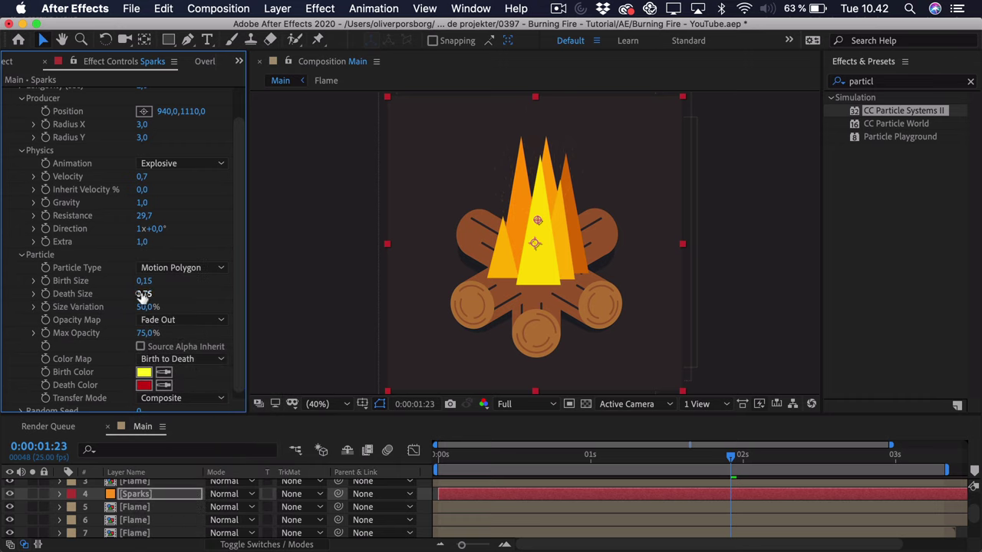
- Set spark birth size to about 1,76, death size 0 and maximum opacity 100%
{"action": "left_click_drag", "start_coordinate": [144, 284], "coordinate": [155, 282]}
{"action": "left_click", "coordinate": [144, 295]}
{"action": "type", "text": "0"}
{"action": "key", "text": "Return"}
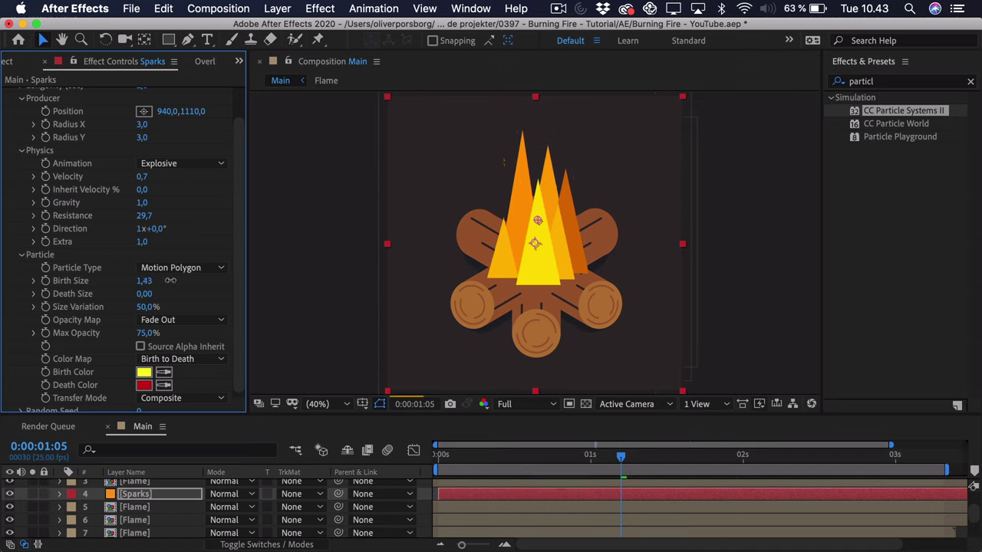
{"action": "left_click_drag", "start_coordinate": [172, 281], "coordinate": [191, 280]}
{"action": "left_click", "coordinate": [157, 335]}
{"action": "type", "text": "100"}
{"action": "key", "text": "Return"}
- Preview the sparks and move their emitter down into the centre of the flames
{"action": "left_click", "coordinate": [122, 429]}
{"action": "key", "text": "Home"}
{"action": "key", "text": "space"}
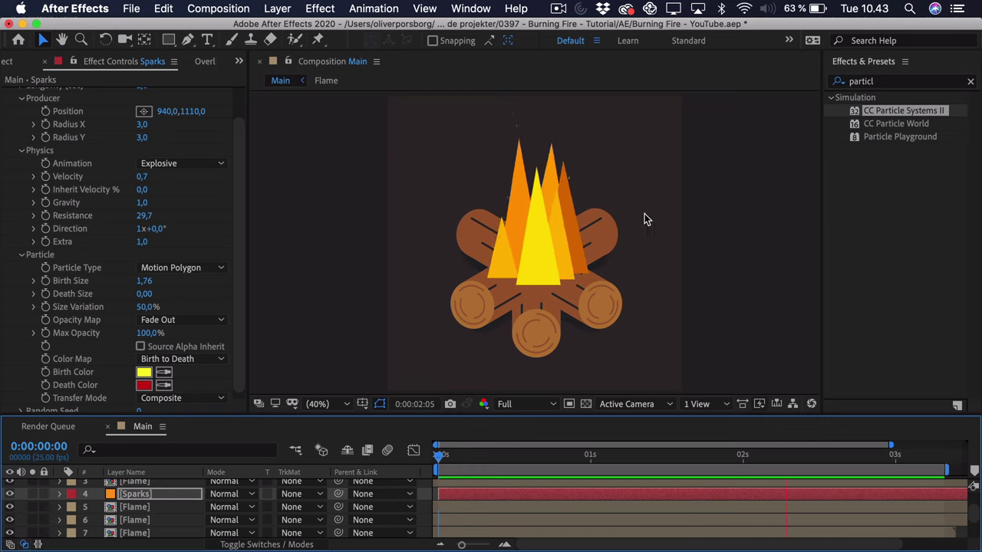
{"action": "left_click", "coordinate": [478, 218]}
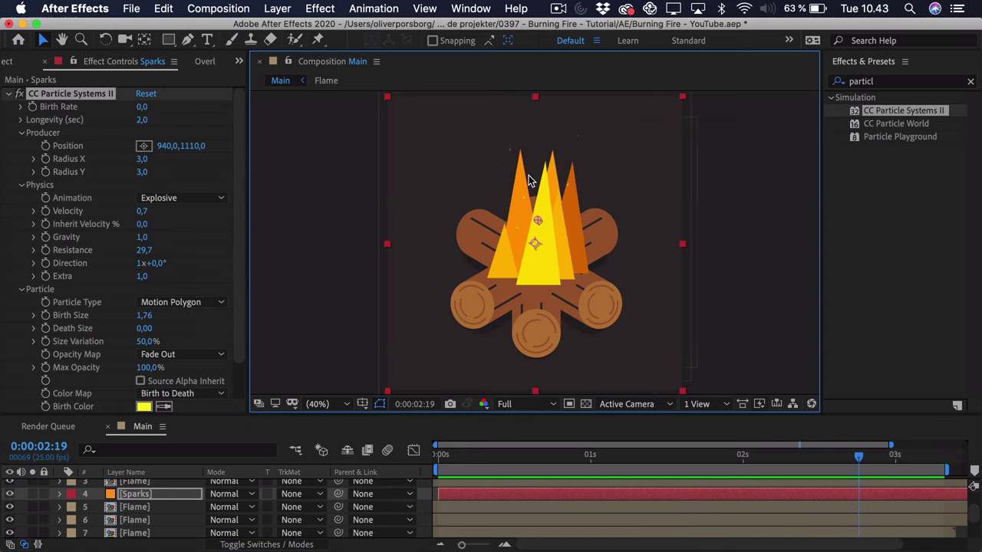
{"action": "left_click_drag", "start_coordinate": [539, 238], "coordinate": [539, 253]}
- Set the sparks' longevity to 2,5 seconds
{"action": "left_click", "coordinate": [79, 124]}
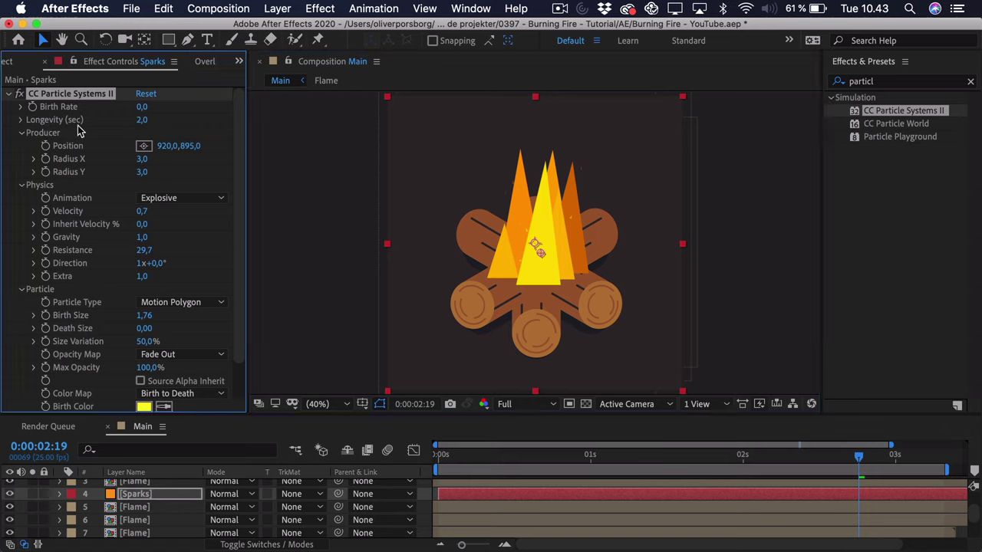
{"action": "left_click", "coordinate": [143, 120]}
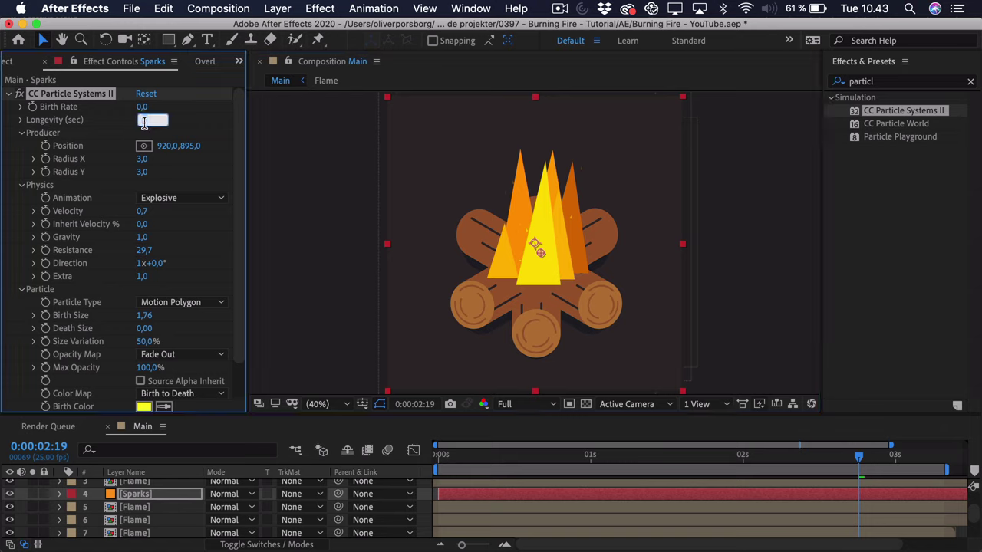
{"action": "type", "text": "2,5"}
{"action": "key", "text": "Return"}
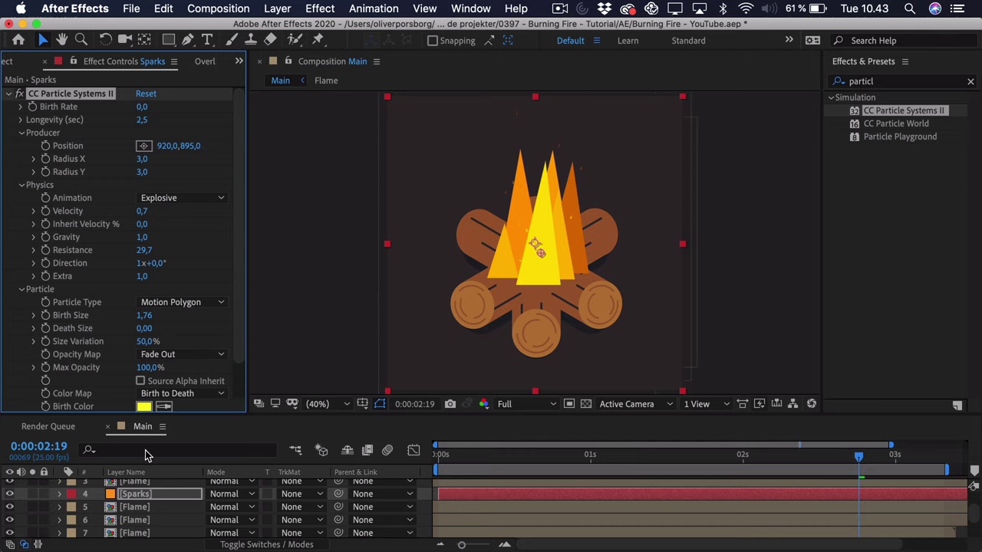
- Duplicate the Sparks layer and give the copy a new dark grey-brown 4B443B solid named Sparks 3
{"action": "key", "text": "super+z"}
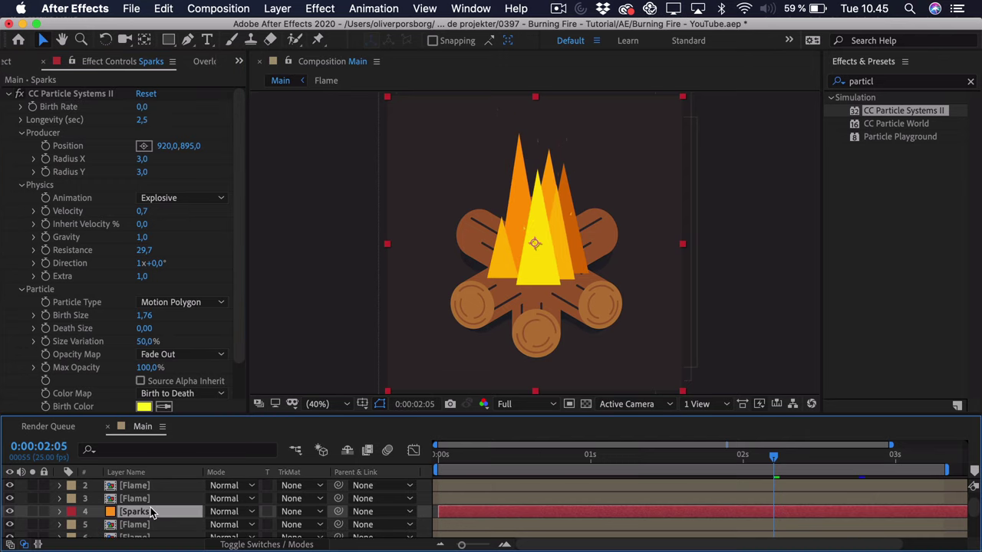
{"action": "key", "text": "super+d"}
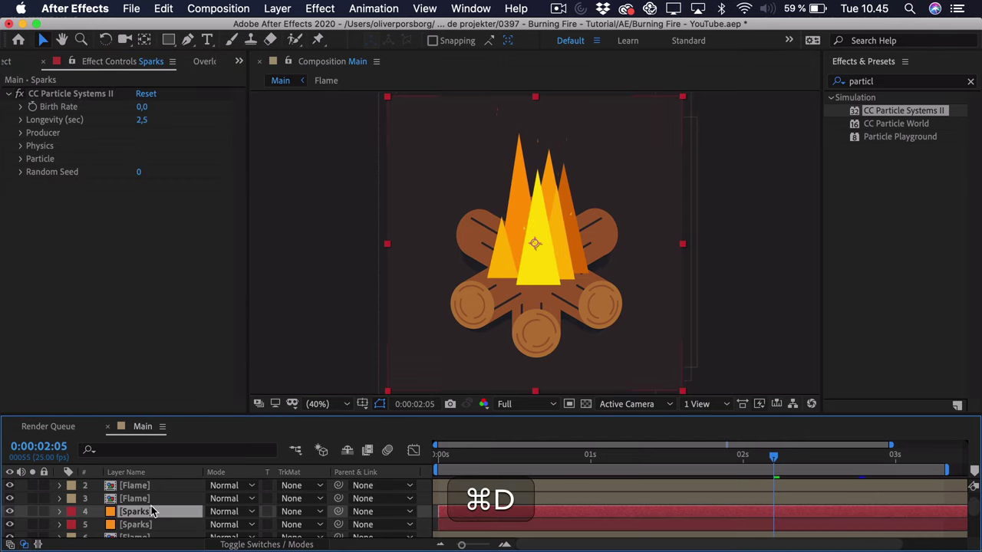
{"action": "left_click", "coordinate": [277, 9]}
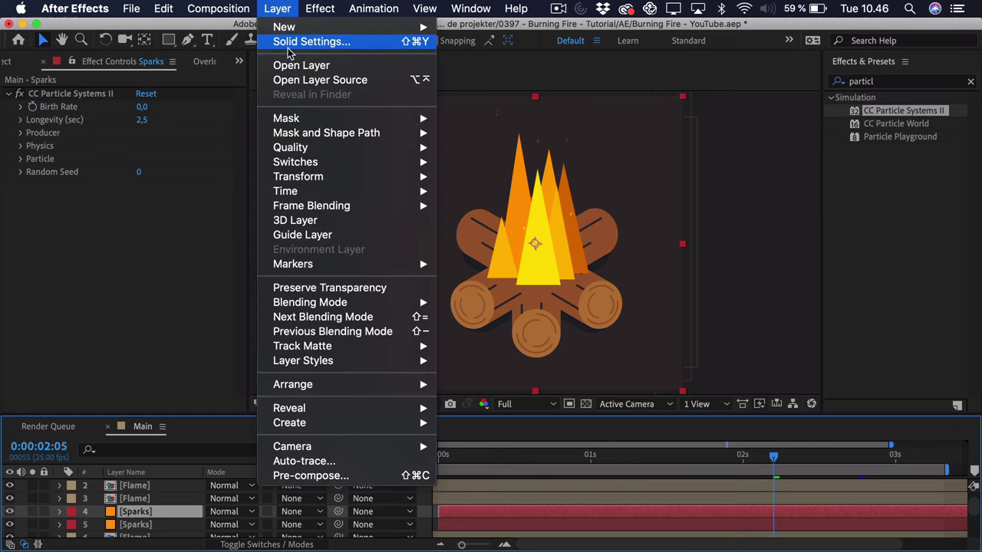
{"action": "left_click", "coordinate": [285, 49]}
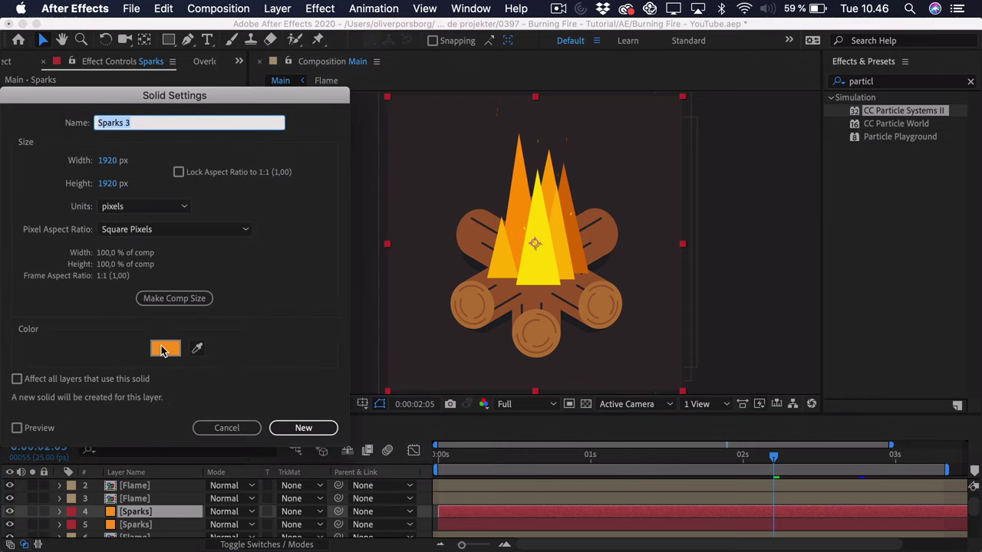
{"action": "left_click", "coordinate": [163, 351]}
{"action": "left_click_drag", "start_coordinate": [83, 248], "coordinate": [41, 273]}
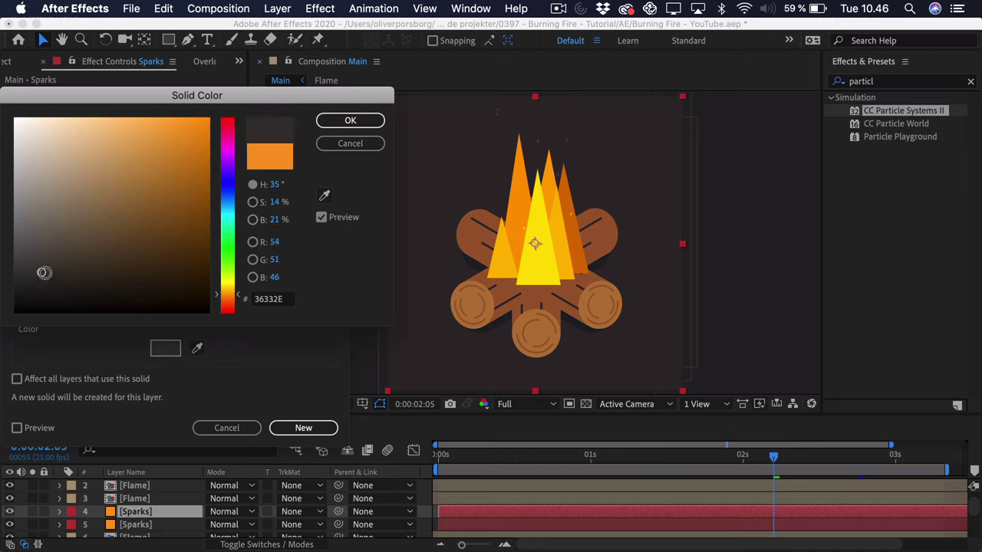
{"action": "left_click_drag", "start_coordinate": [44, 272], "coordinate": [56, 255]}
{"action": "left_click", "coordinate": [350, 121]}
{"action": "left_click", "coordinate": [304, 428]}
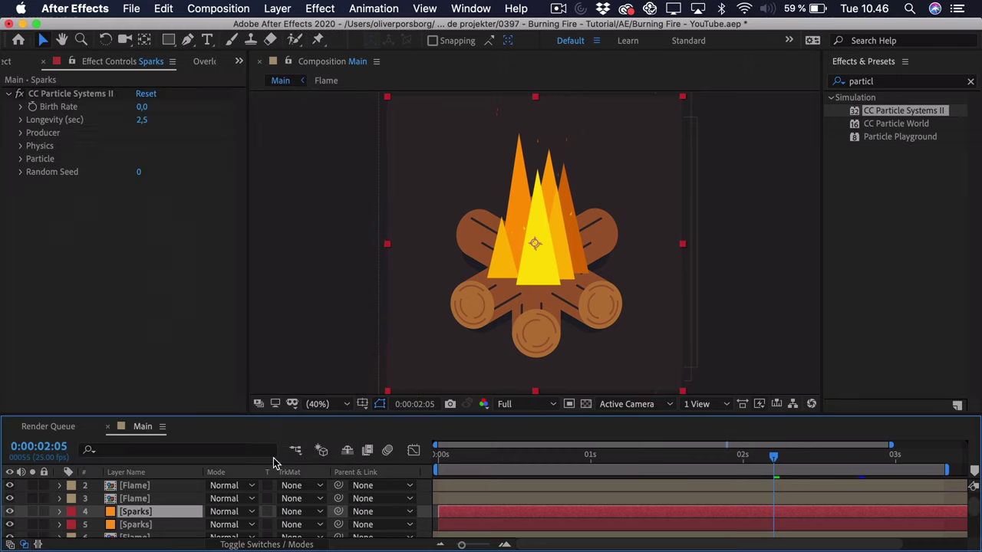
- Make the Sparks 3 particles Lens Convex and reduce their birth size
{"action": "scroll", "coordinate": [158, 523], "scroll_direction": "down", "scroll_amount": 1}
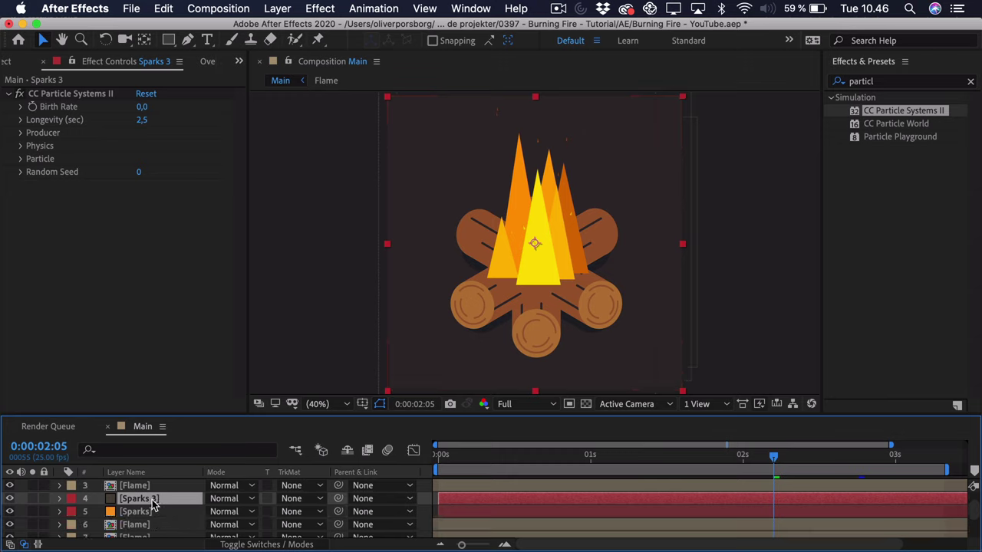
{"action": "scroll", "coordinate": [152, 507], "scroll_direction": "down", "scroll_amount": 5}
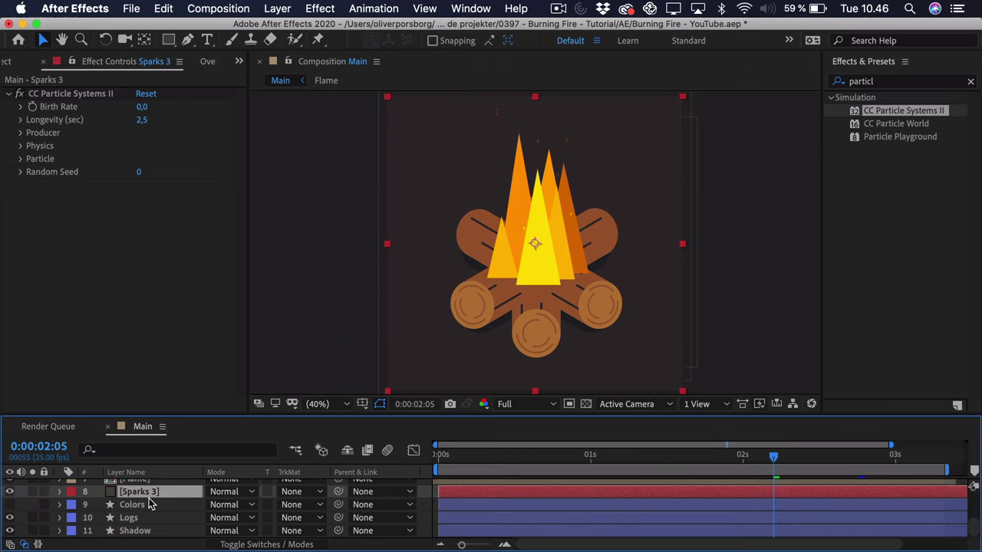
{"action": "left_click", "coordinate": [98, 265]}
{"action": "left_click", "coordinate": [20, 159]}
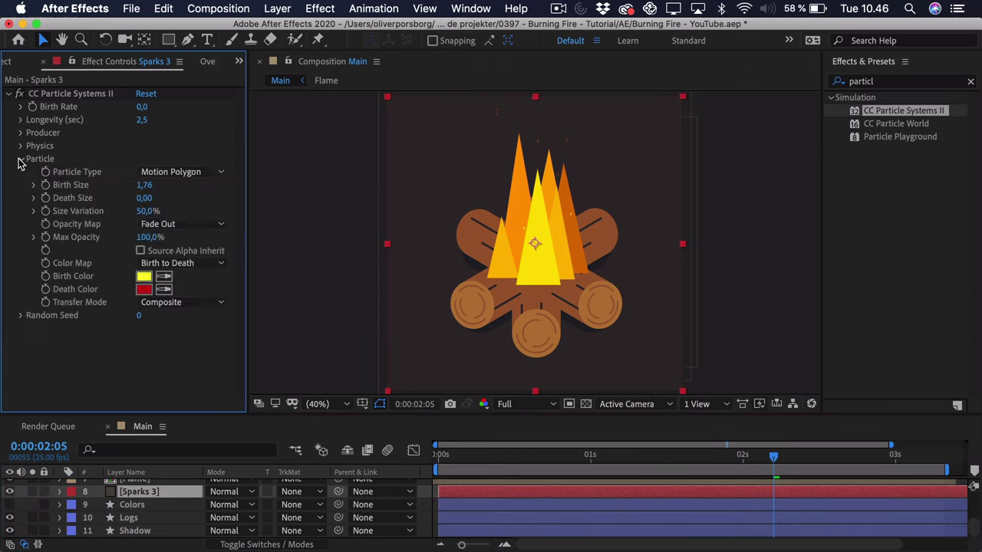
{"action": "left_click", "coordinate": [160, 174]}
{"action": "left_click", "coordinate": [184, 409]}
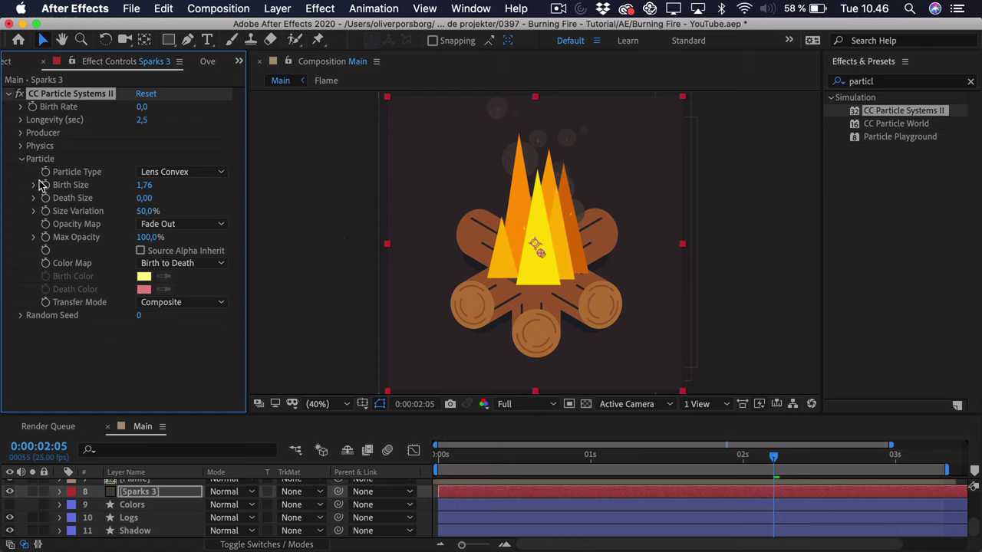
{"action": "left_click_drag", "start_coordinate": [154, 186], "coordinate": [141, 190]}
- Set particle velocity to 0,5, size variation to 84% and maximum opacity to 57%
{"action": "left_click", "coordinate": [21, 146]}
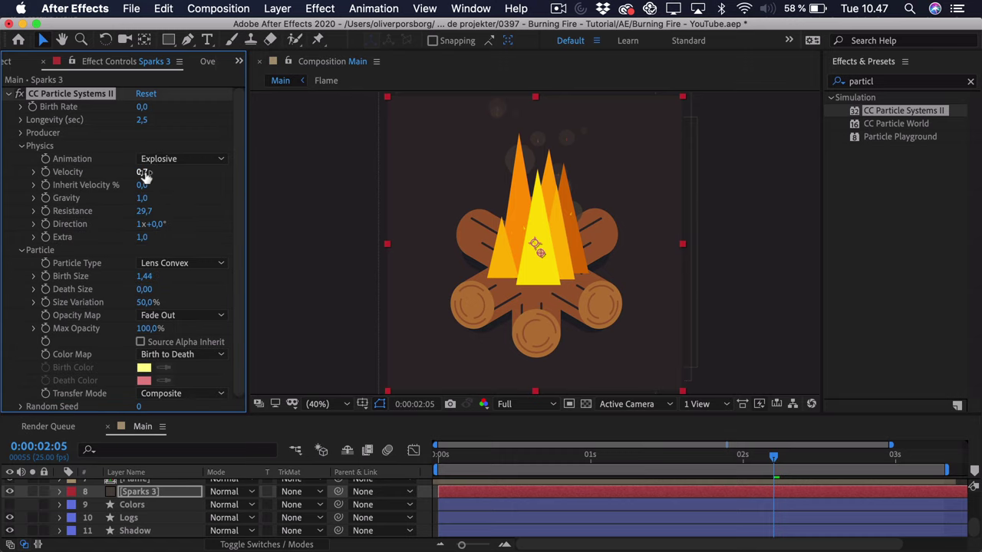
{"action": "left_click_drag", "start_coordinate": [141, 172], "coordinate": [135, 175]}
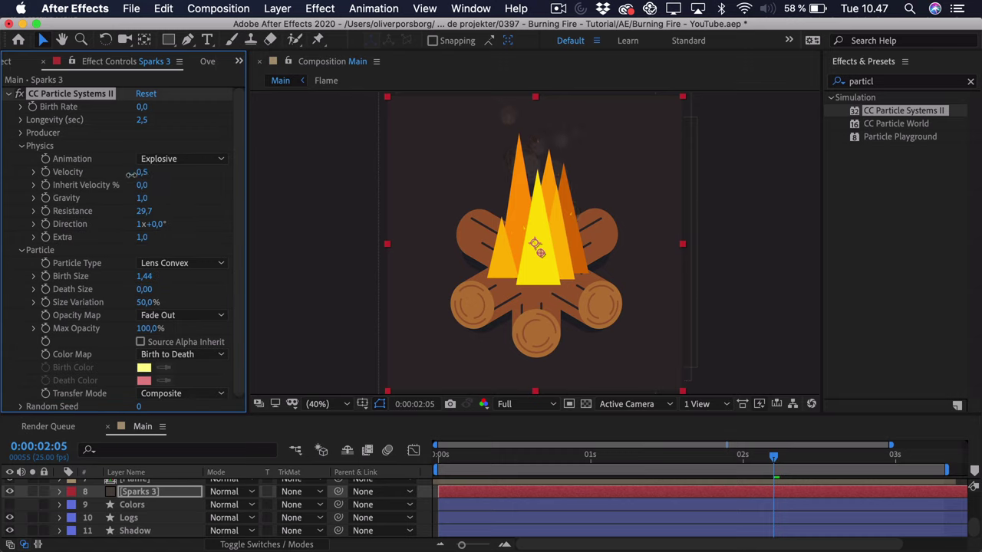
{"action": "scroll", "coordinate": [127, 274], "scroll_direction": "down", "scroll_amount": 1}
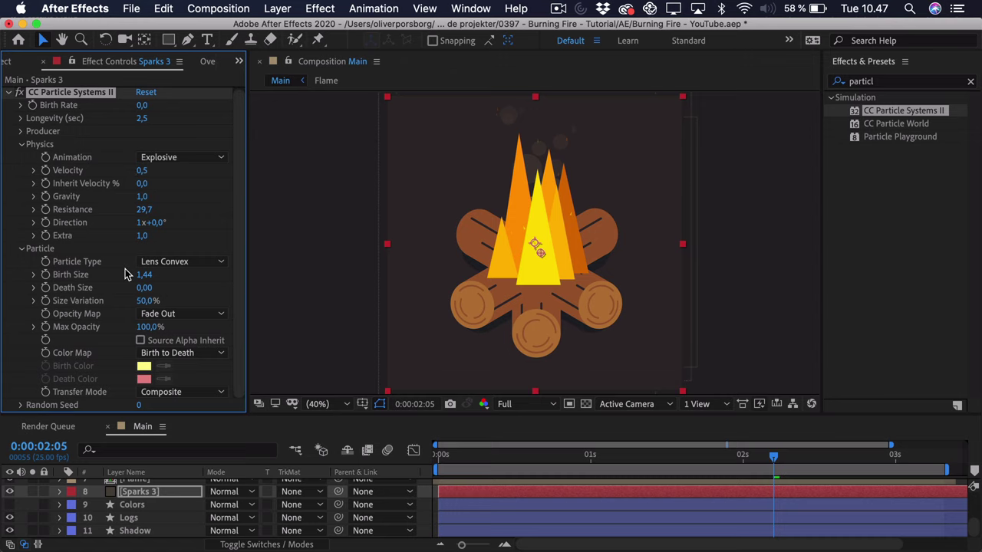
{"action": "left_click_drag", "start_coordinate": [143, 301], "coordinate": [156, 301]}
{"action": "left_click_drag", "start_coordinate": [148, 327], "coordinate": [123, 328]}
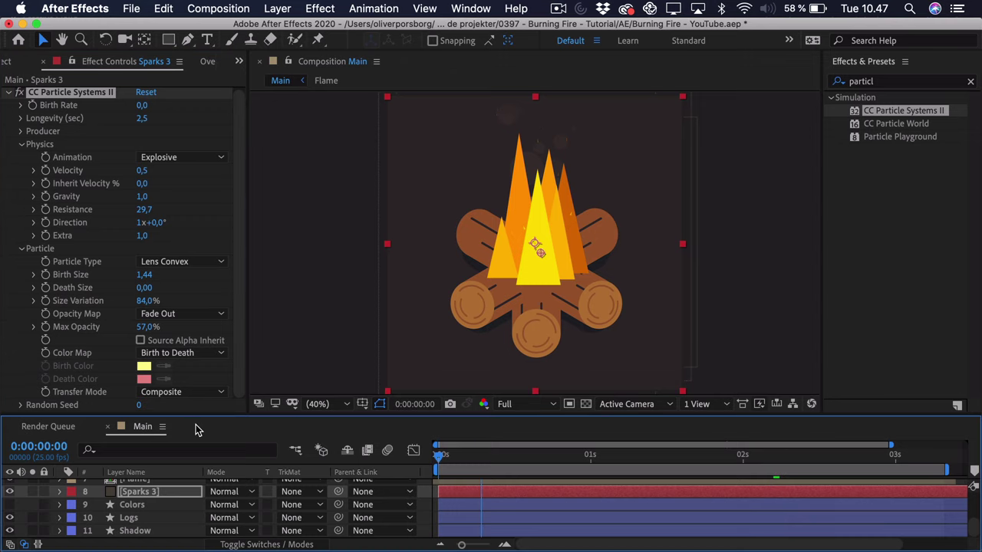
- Preview the smoke and change its birth rate to 0,1
{"action": "key", "text": "space"}
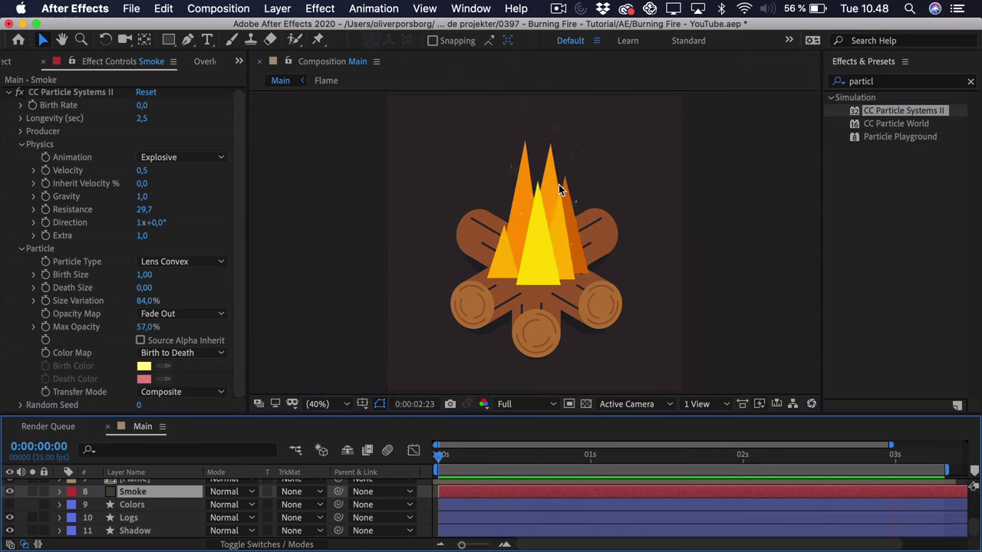
{"action": "key", "text": "space"}
{"action": "left_click", "coordinate": [142, 105]}
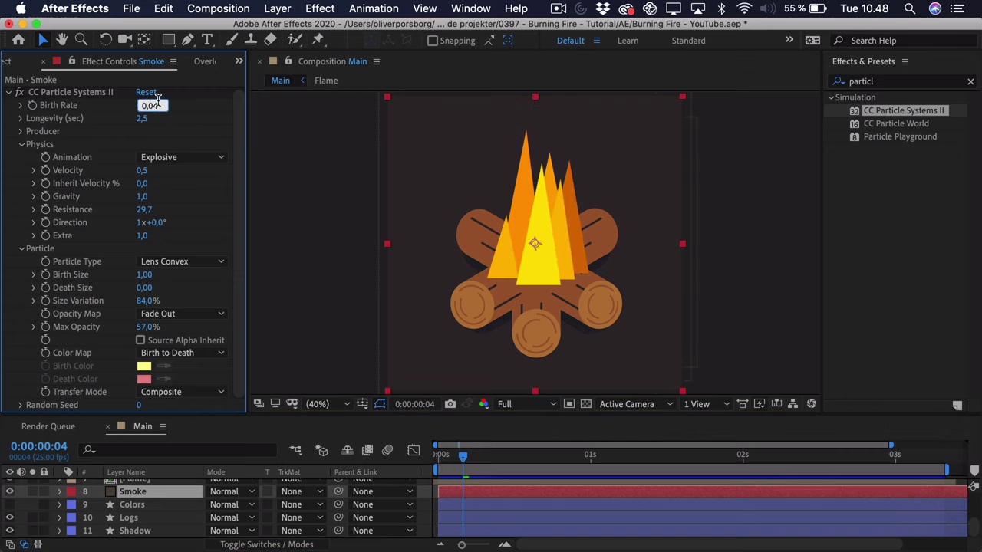
{"action": "key", "text": "BackSpace"}
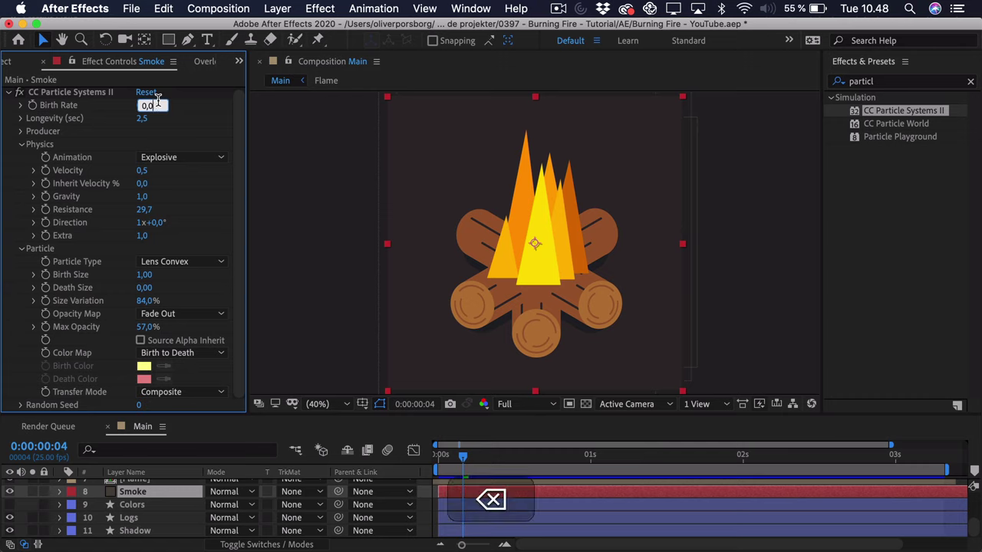
{"action": "type", "text": "9"}
{"action": "key", "text": "Return"}
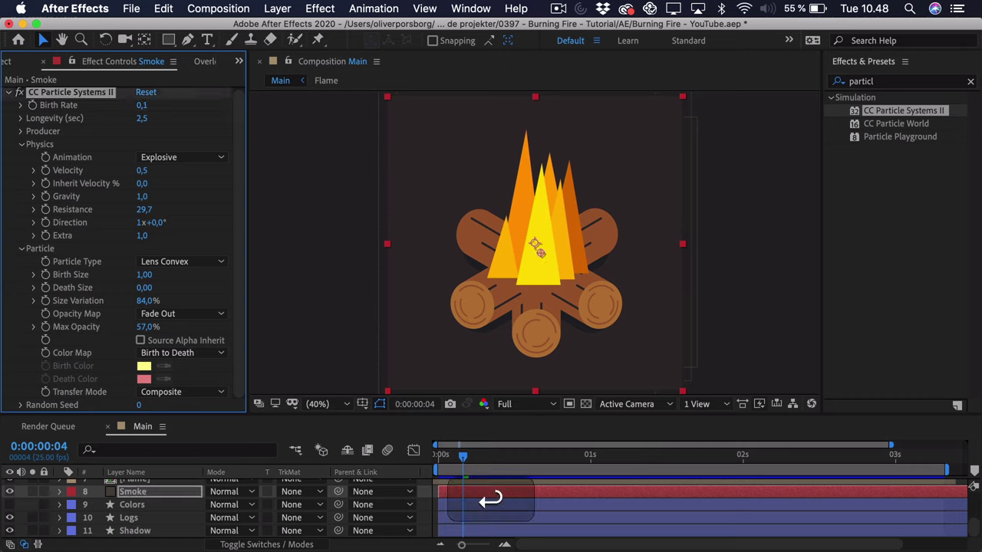
- Raise smoke birth size to 1,19 and resistance to 33,7, then preview from the start
{"action": "left_click", "coordinate": [144, 275]}
{"action": "left_click_drag", "start_coordinate": [156, 273], "coordinate": [158, 272]}
{"action": "left_click_drag", "start_coordinate": [169, 205], "coordinate": [174, 205]}
{"action": "left_click_drag", "start_coordinate": [445, 461], "coordinate": [437, 462]}
{"action": "key", "text": "space"}
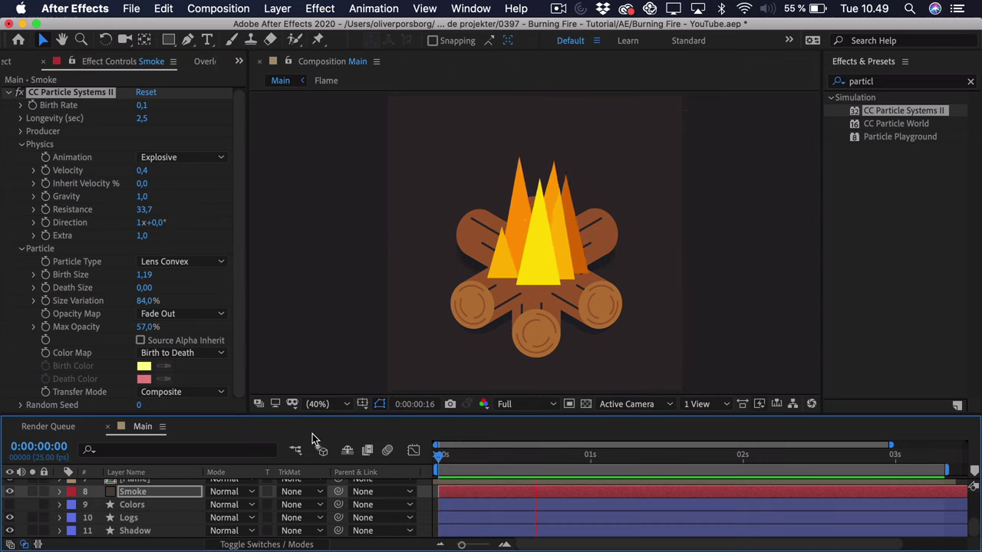